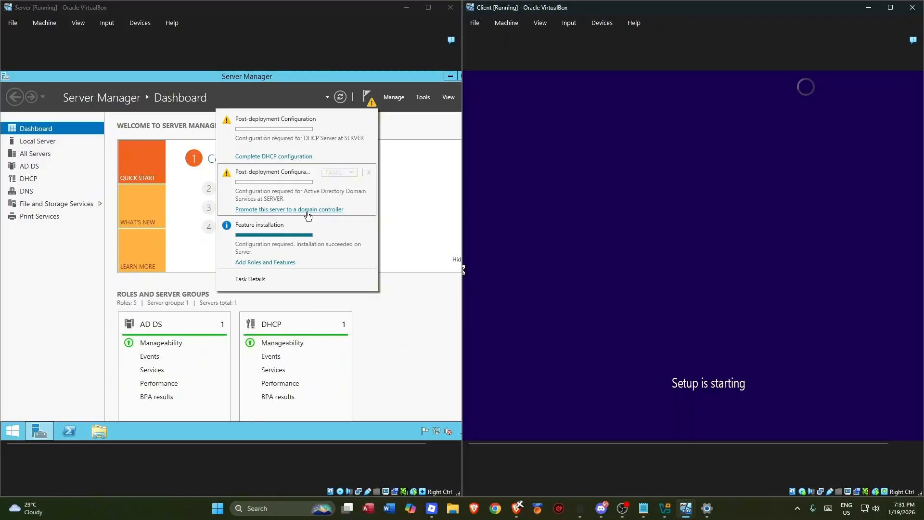
- Launch the AD DS Configuration Wizard to promote the server to a domain controller
{"action": "left_click", "coordinate": [307, 210]}
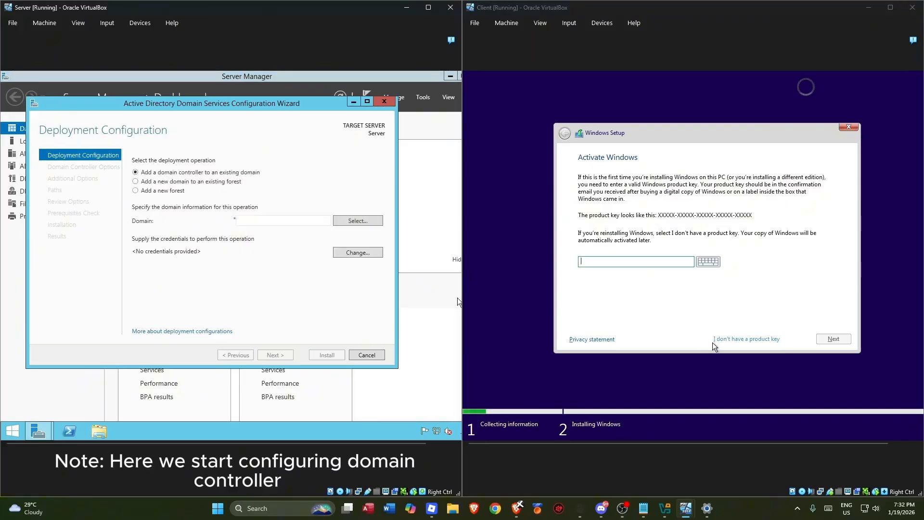
- Skip the product key and choose Windows 10 Home on the client, then select 'Add a new forest' on the server
{"action": "left_click", "coordinate": [759, 339]}
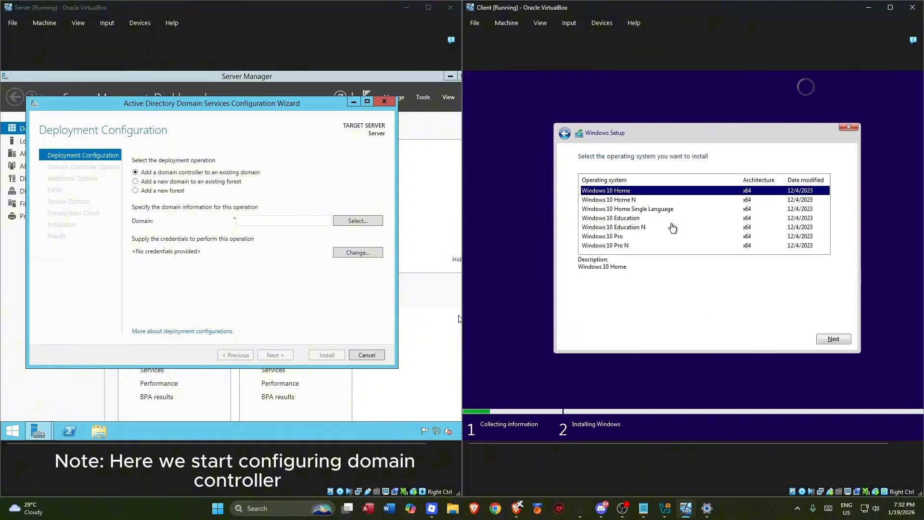
{"action": "left_click", "coordinate": [833, 339]}
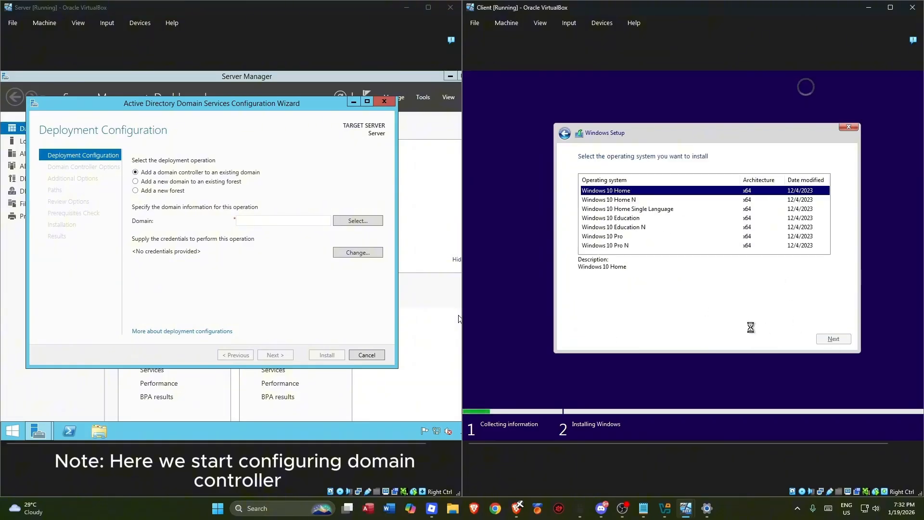
{"action": "left_click", "coordinate": [300, 317]}
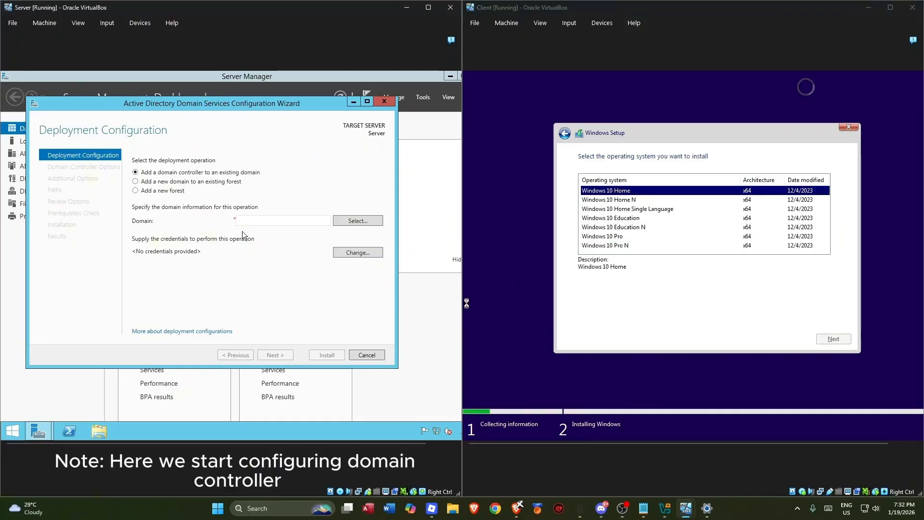
{"action": "left_click", "coordinate": [147, 192]}
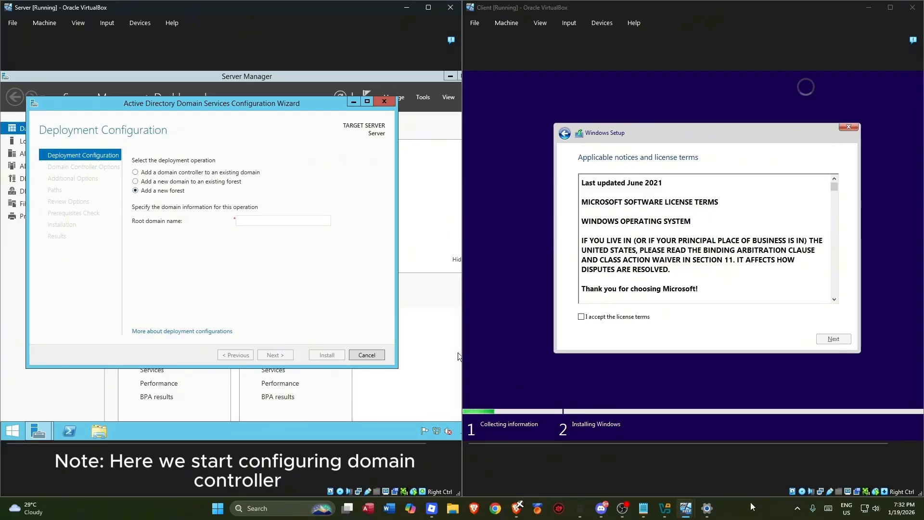
- Accept the license, choose a Custom install, and create a full-size partition with system partitions
{"action": "left_click", "coordinate": [607, 316]}
{"action": "left_click", "coordinate": [833, 339]}
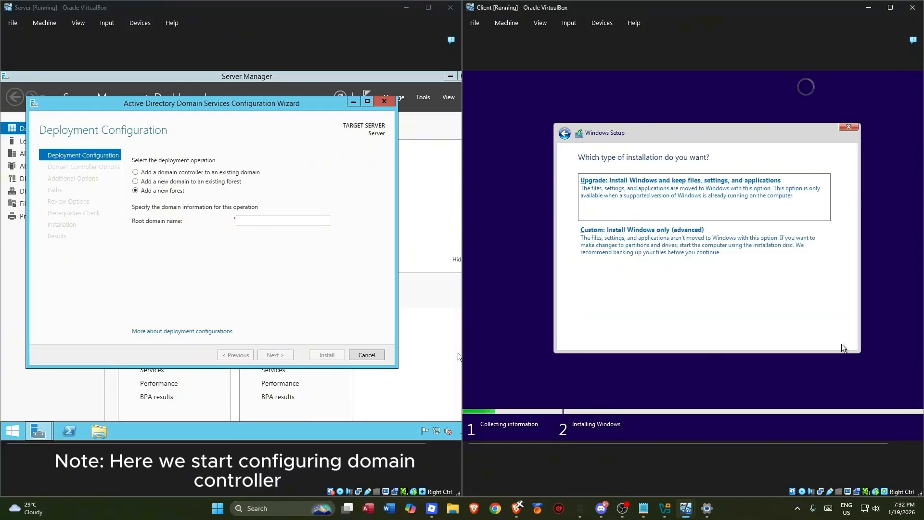
{"action": "left_click", "coordinate": [633, 250]}
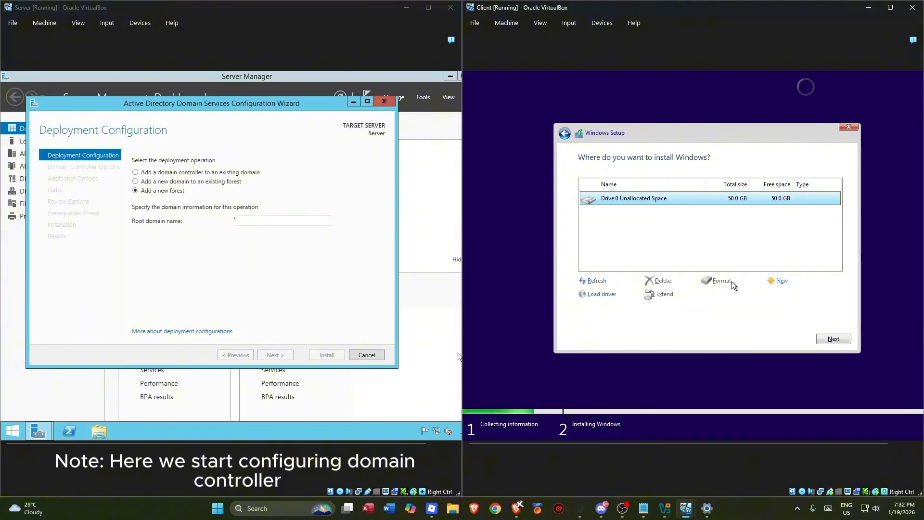
{"action": "left_click", "coordinate": [773, 282]}
{"action": "left_click", "coordinate": [796, 293]}
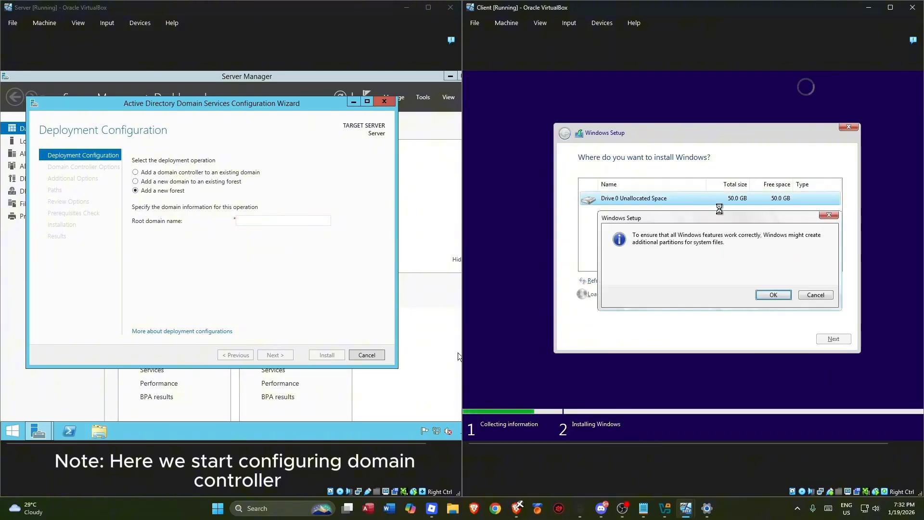
{"action": "left_click", "coordinate": [772, 294]}
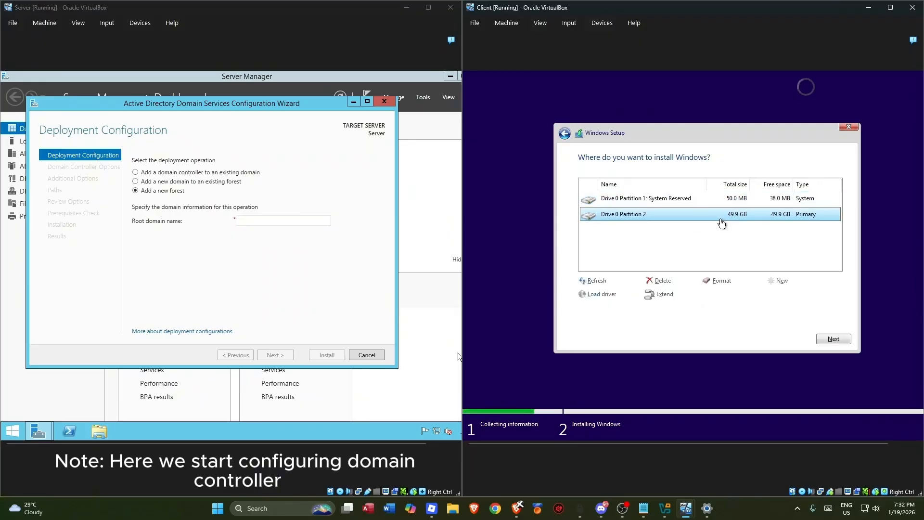
{"action": "left_click", "coordinate": [612, 228]}
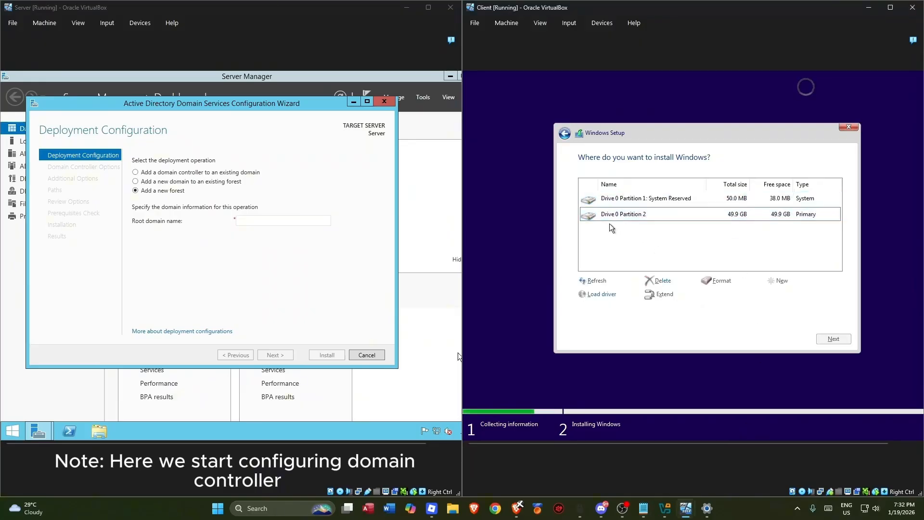
- Format Partition 2 and the System Reserved partition, then install Windows onto Drive 0 Partition 2
{"action": "left_click", "coordinate": [682, 215]}
{"action": "left_click", "coordinate": [721, 280]}
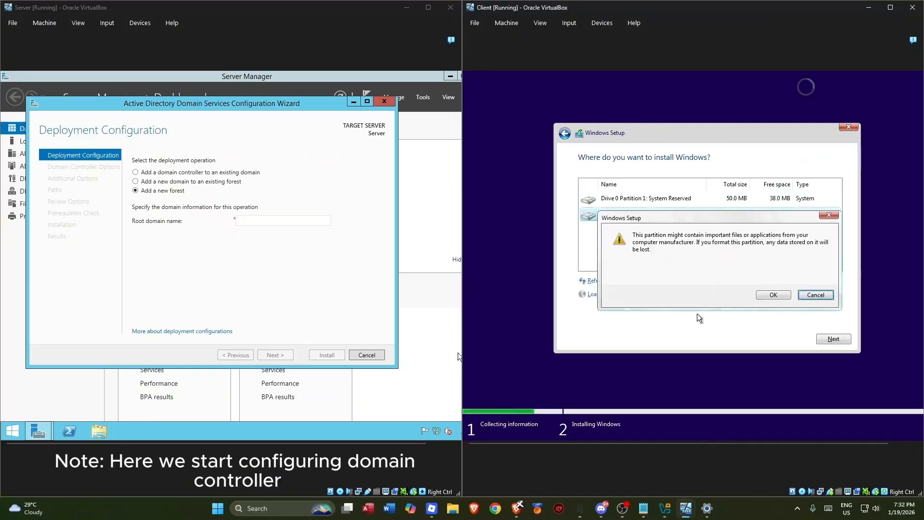
{"action": "left_click", "coordinate": [773, 295]}
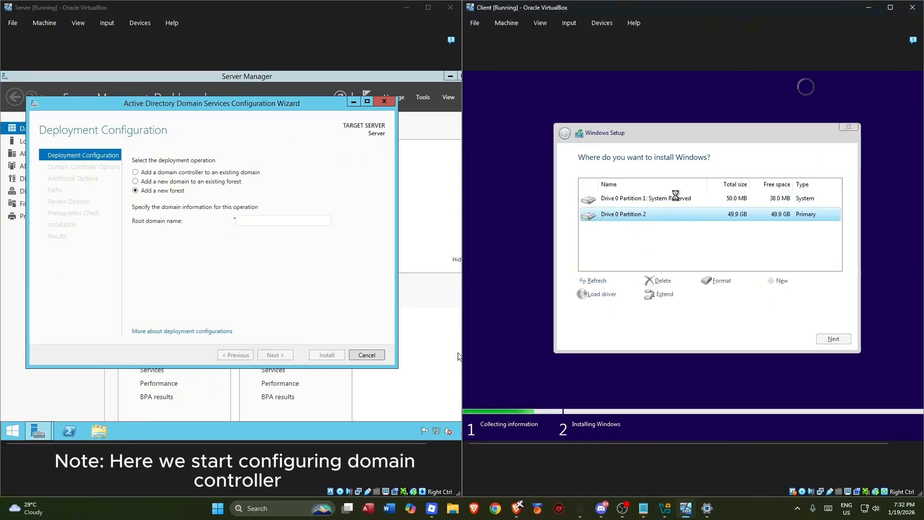
{"action": "left_click", "coordinate": [667, 203]}
{"action": "left_click", "coordinate": [704, 282]}
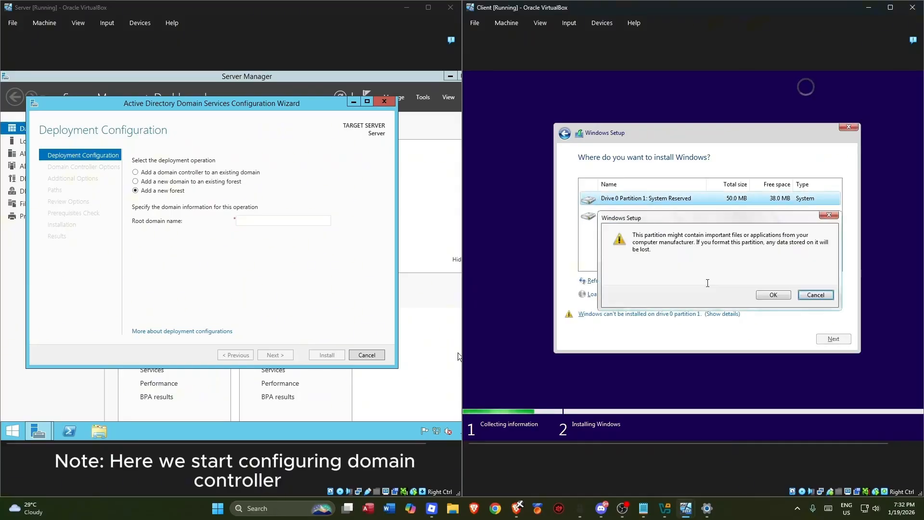
{"action": "left_click", "coordinate": [765, 295]}
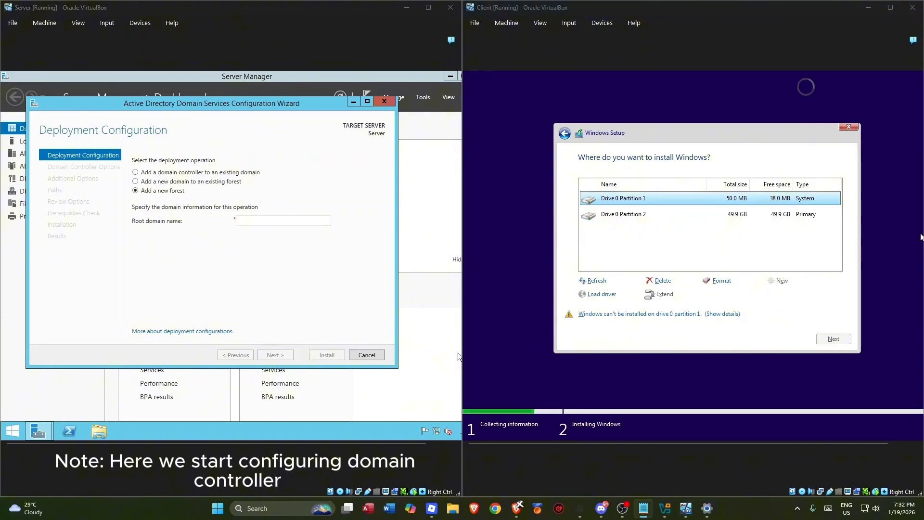
{"action": "left_click", "coordinate": [693, 214]}
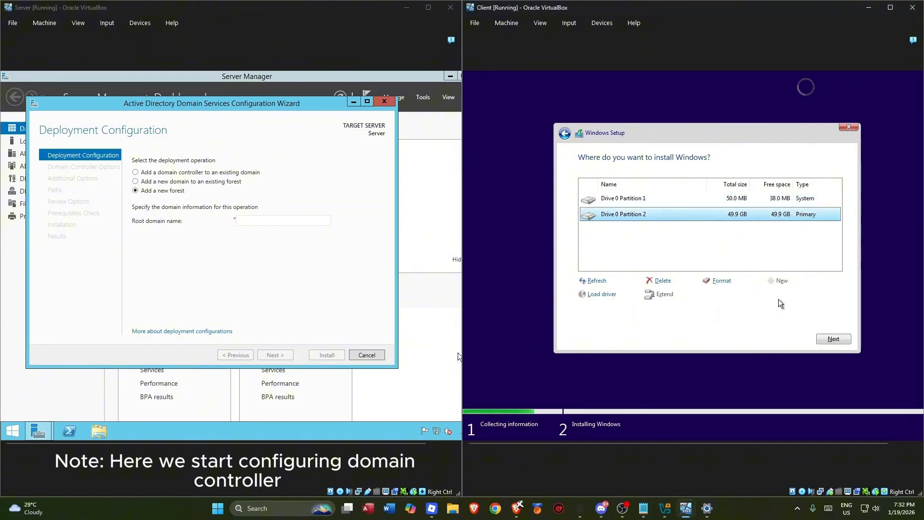
{"action": "left_click", "coordinate": [833, 339]}
- Create a new forest with root domain name it.edu and continue to Domain Controller Options
{"action": "left_click", "coordinate": [280, 274]}
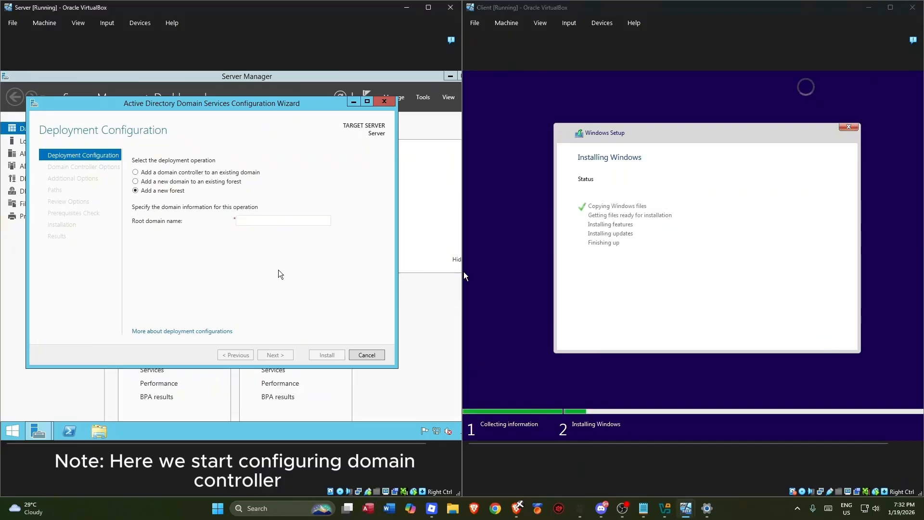
{"action": "left_click", "coordinate": [923, 284]}
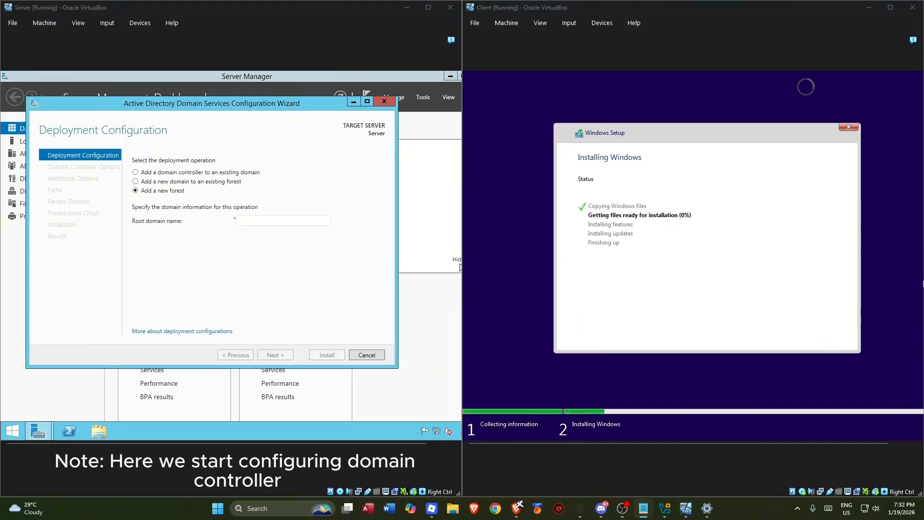
{"action": "left_click", "coordinate": [249, 223]}
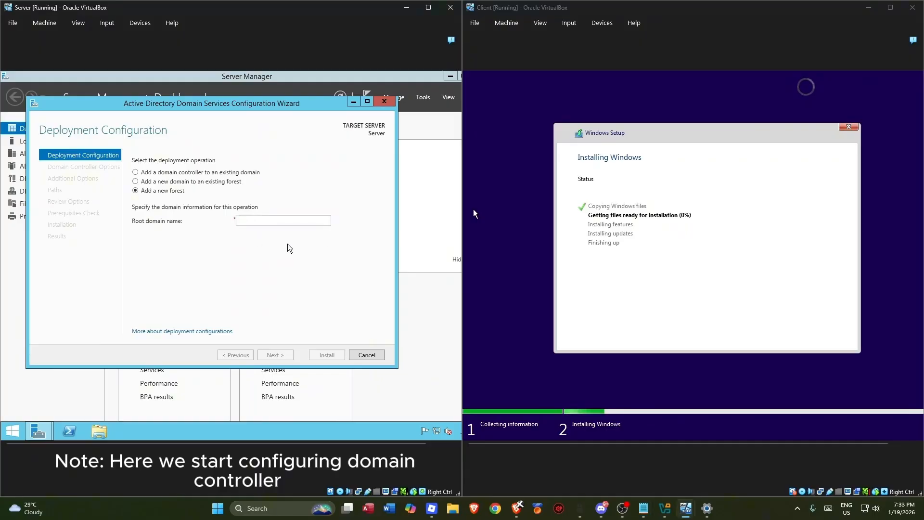
{"action": "type", "text": "l"}
{"action": "type", "text": "t"}
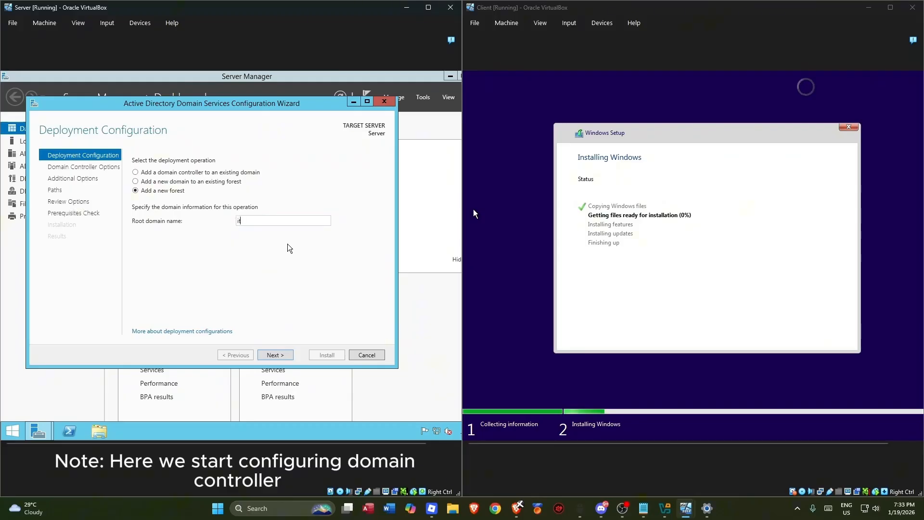
{"action": "type", "text": ".edu"}
{"action": "key", "text": "alt+Tab"}
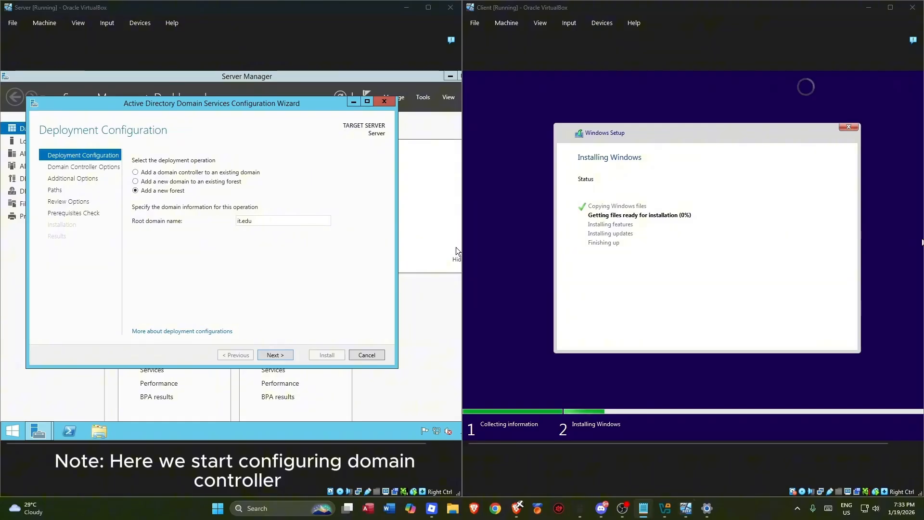
{"action": "left_click", "coordinate": [301, 268]}
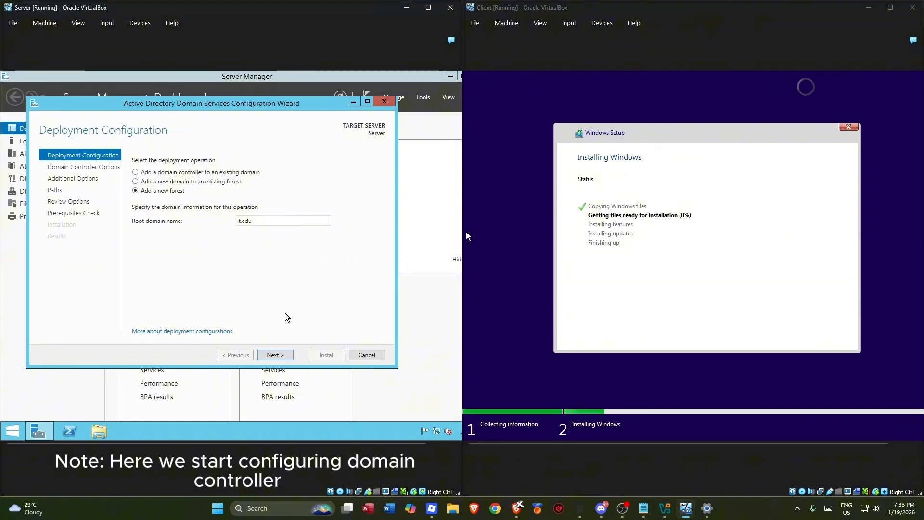
{"action": "left_click", "coordinate": [282, 357]}
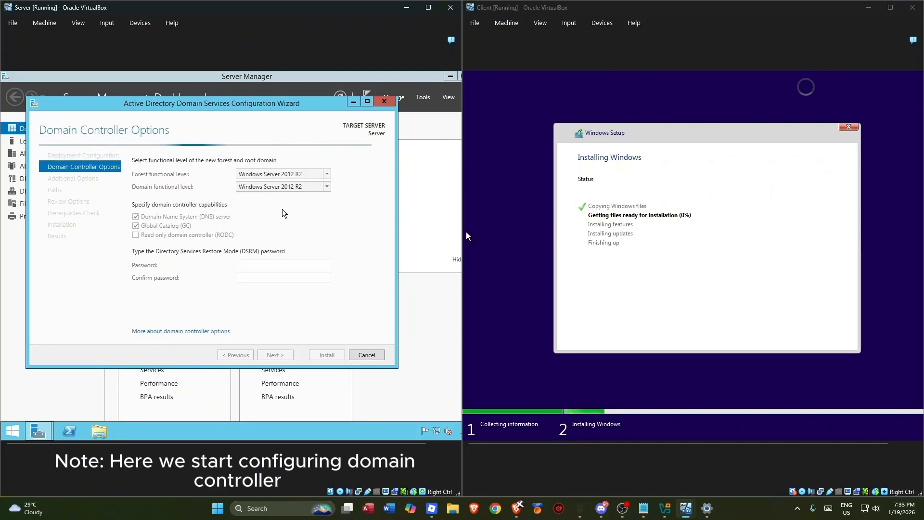
- Enter and confirm the DSRM password, then pass DNS Options to reach Additional Options
{"action": "left_click", "coordinate": [260, 266]}
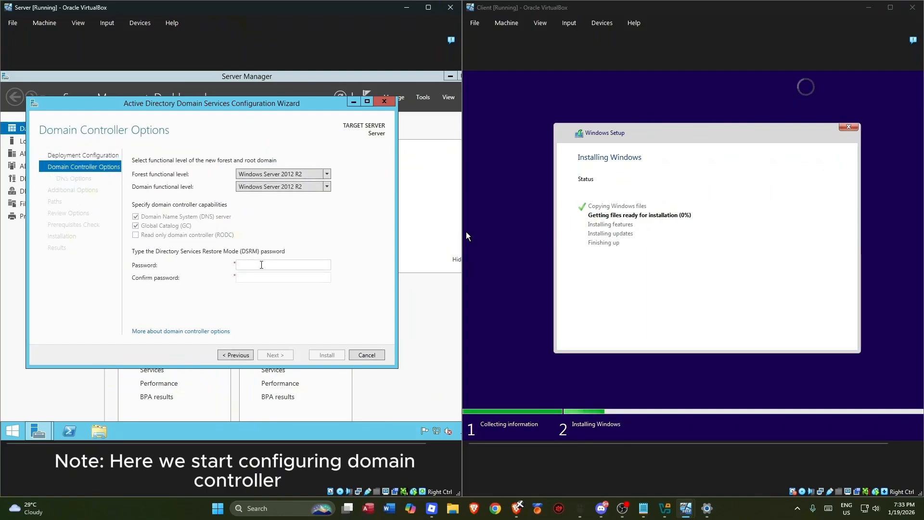
{"action": "type", "text": "••••••••••••••••••••••"}
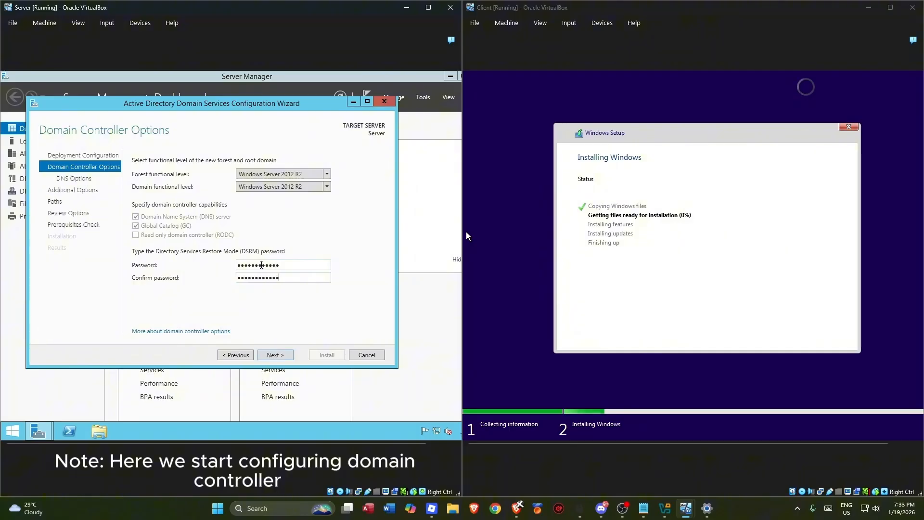
{"action": "left_click", "coordinate": [276, 354]}
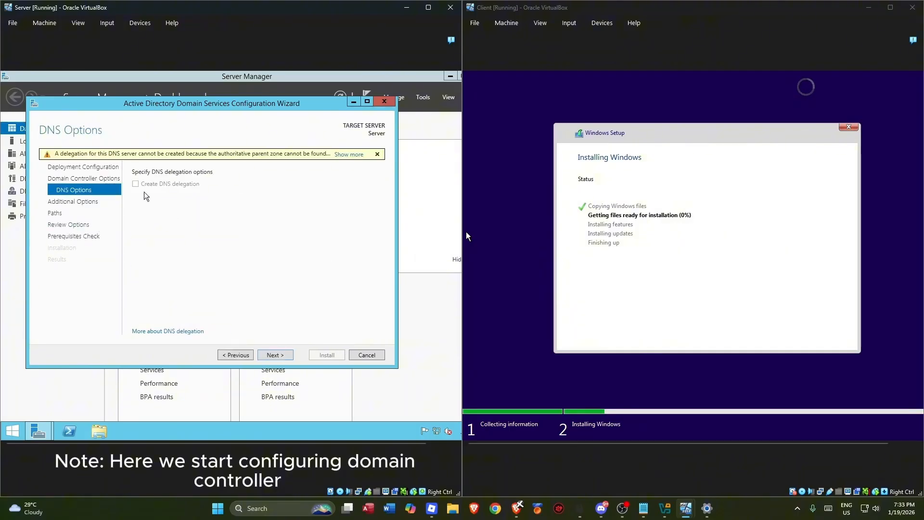
{"action": "left_click", "coordinate": [269, 357]}
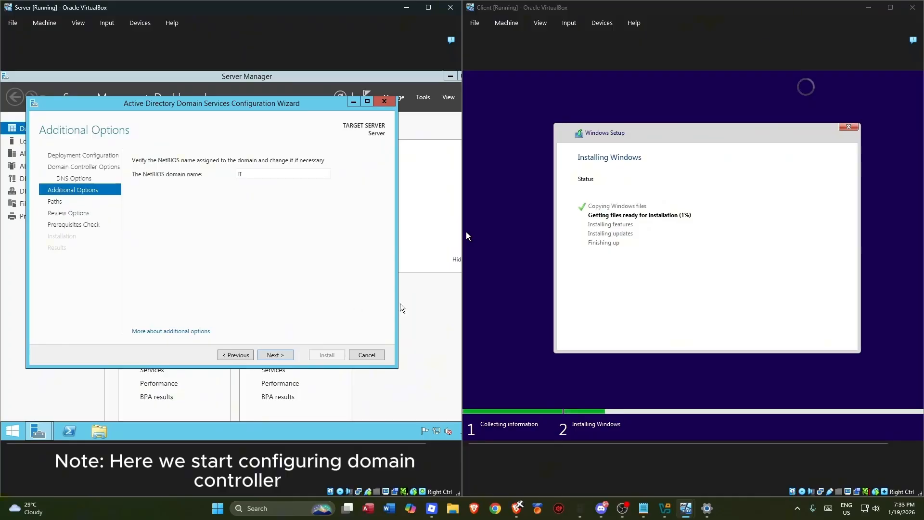
- Keep NetBIOS name IT and the default database, log and SYSVOL paths, advancing to the Prerequisites Check
{"action": "key", "text": "alt+Tab"}
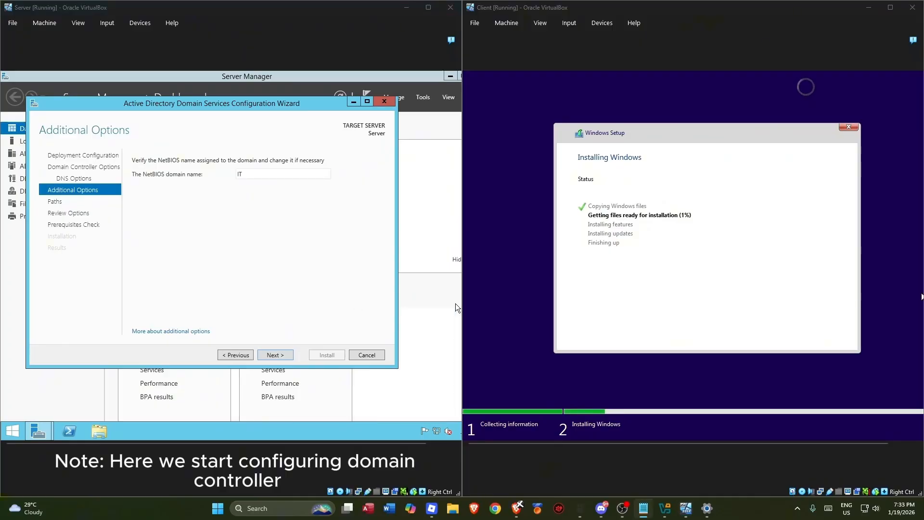
{"action": "left_click", "coordinate": [228, 219]}
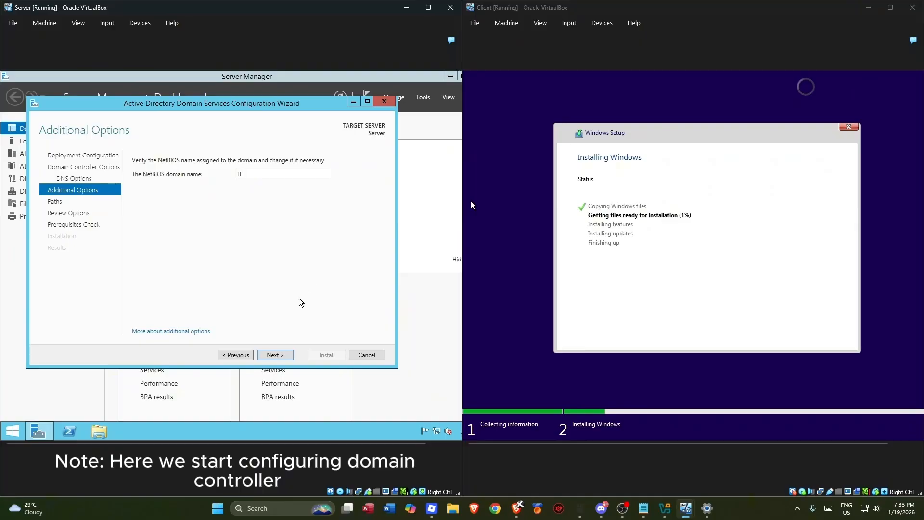
{"action": "left_click", "coordinate": [277, 357]}
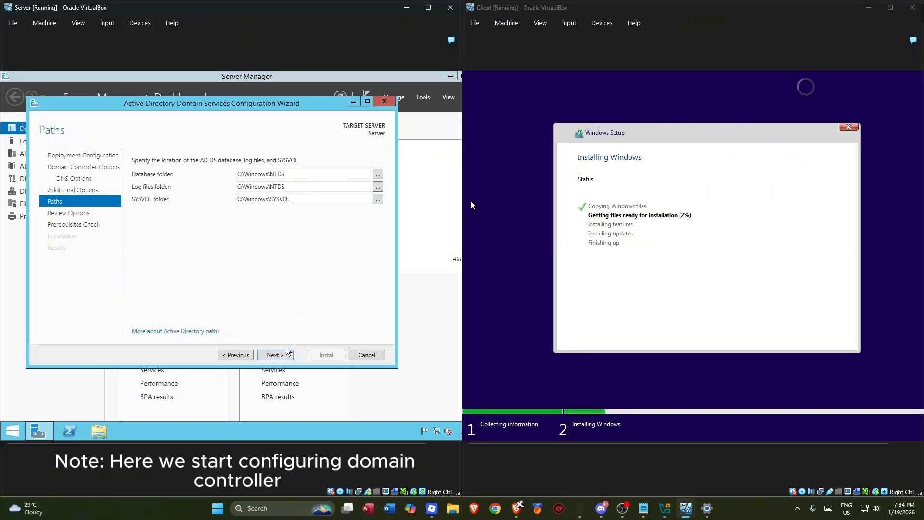
{"action": "left_click", "coordinate": [286, 352]}
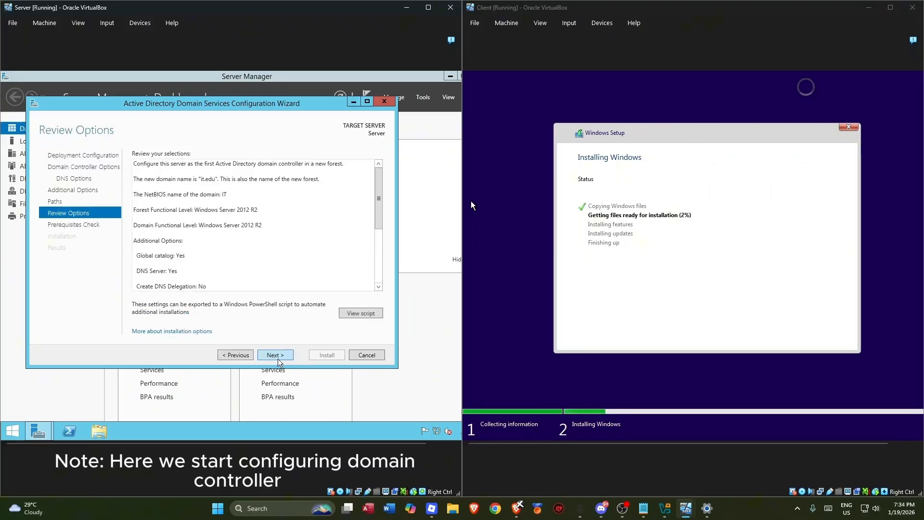
{"action": "left_click", "coordinate": [278, 357]}
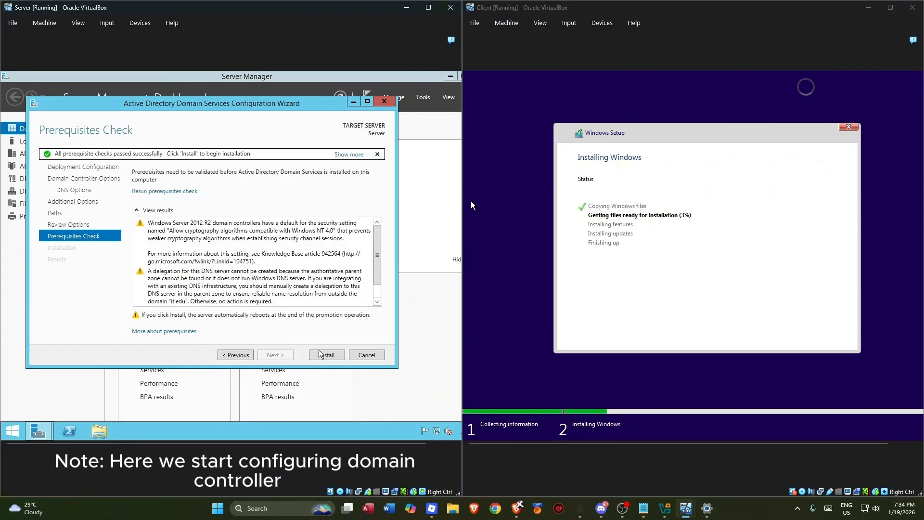
- Install the domain controller and let the server restart to its sign-in screen
{"action": "left_click", "coordinate": [327, 356]}
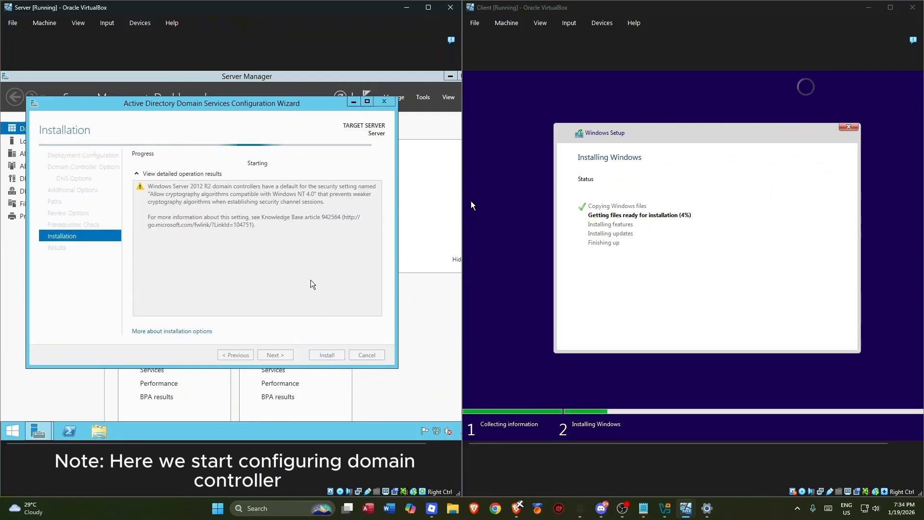
{"action": "key", "text": "alt+Tab"}
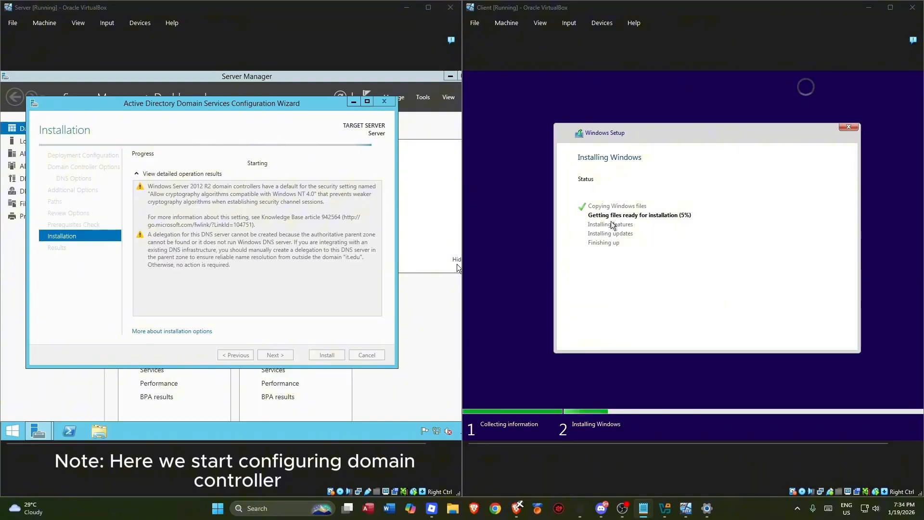
{"action": "left_click", "coordinate": [315, 272]}
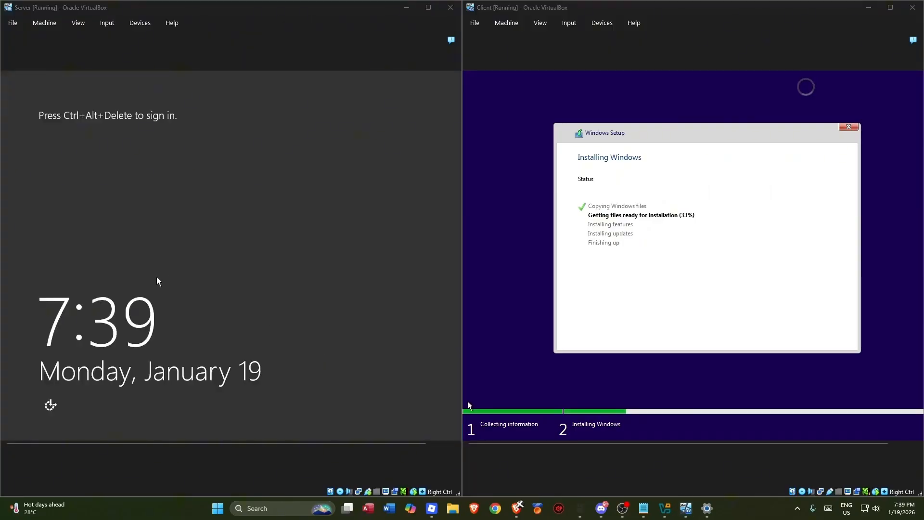
- Send Ctrl-Alt-Del to the server VM and sign in with the Administrator password
{"action": "left_click", "coordinate": [107, 22]}
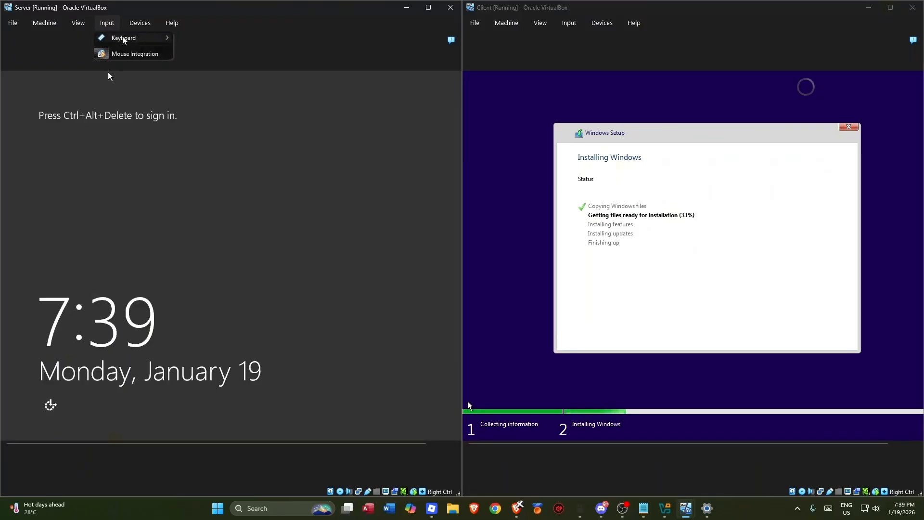
{"action": "mouse_move", "coordinate": [147, 39]}
{"action": "left_click", "coordinate": [212, 64]}
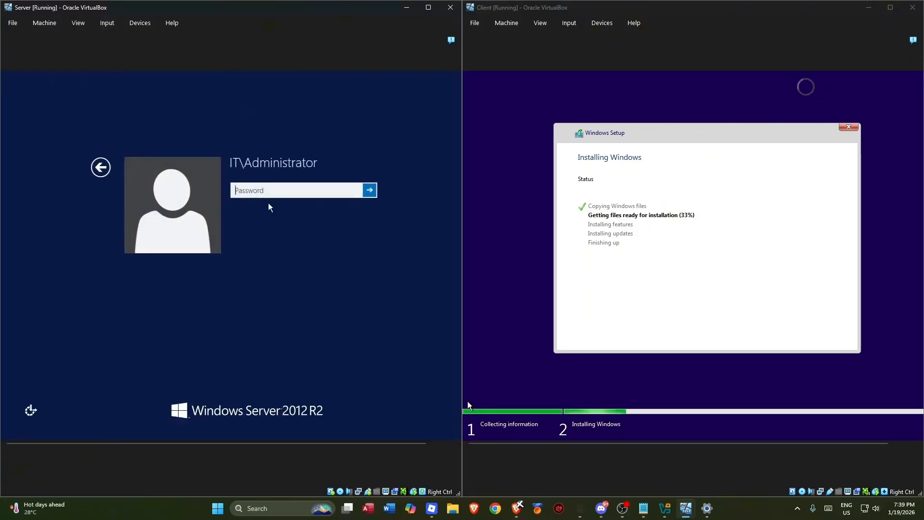
{"action": "type", "text": "•••••••"}
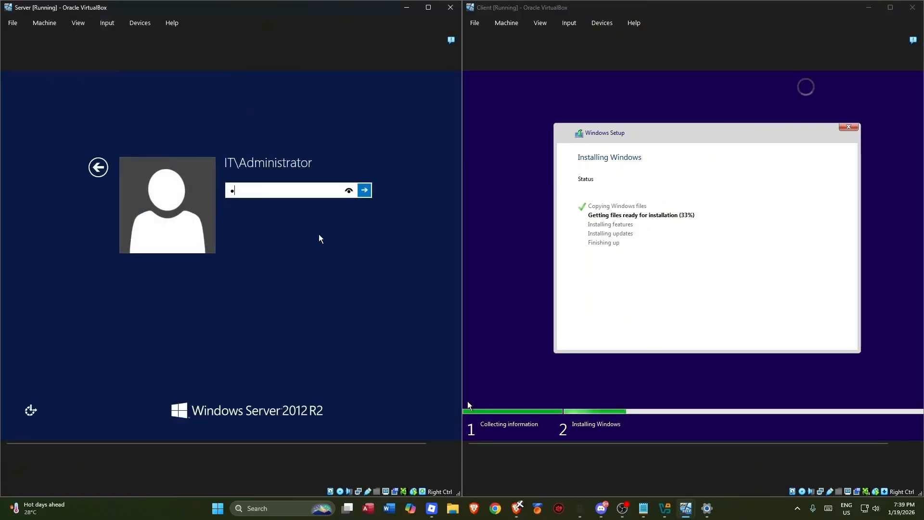
{"action": "type", "text": "••••"}
{"action": "key", "text": "Return"}
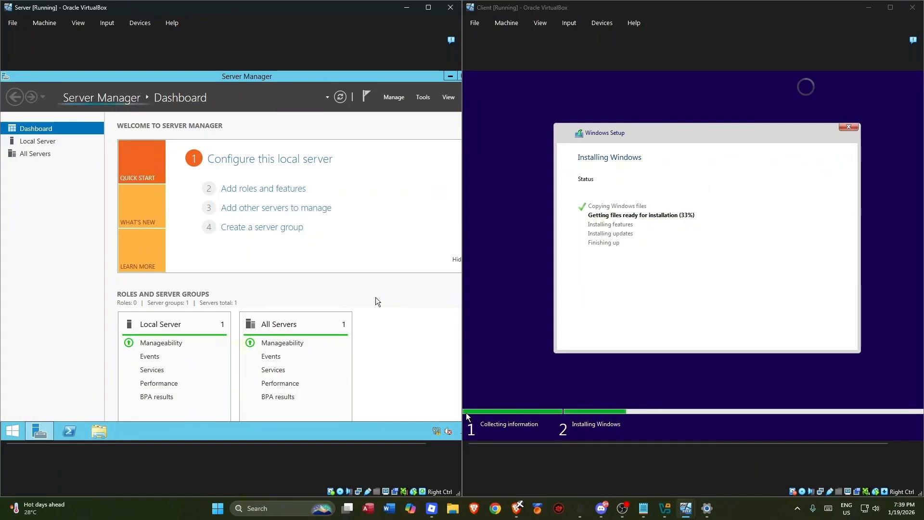
{"action": "left_click", "coordinate": [367, 98]}
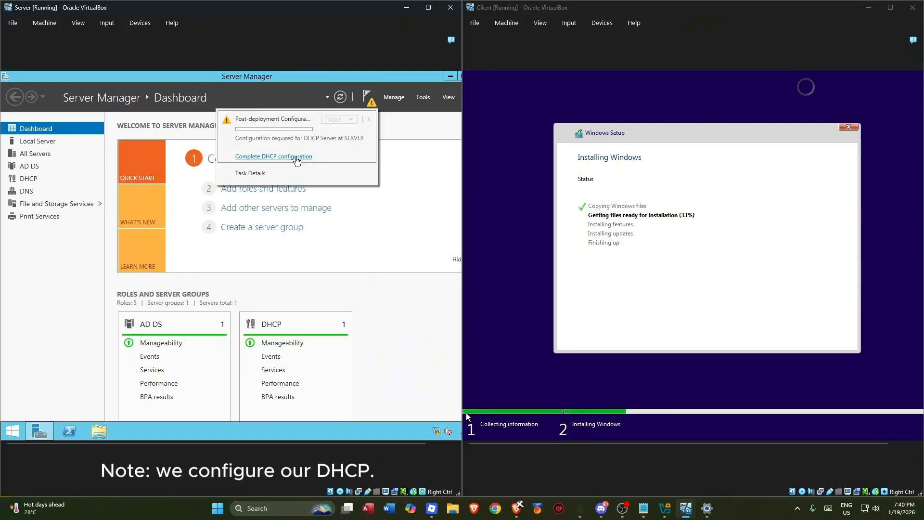
- Run the DHCP post-install wizard to create security groups and authorize the DHCP server in AD DS
{"action": "left_click", "coordinate": [295, 157]}
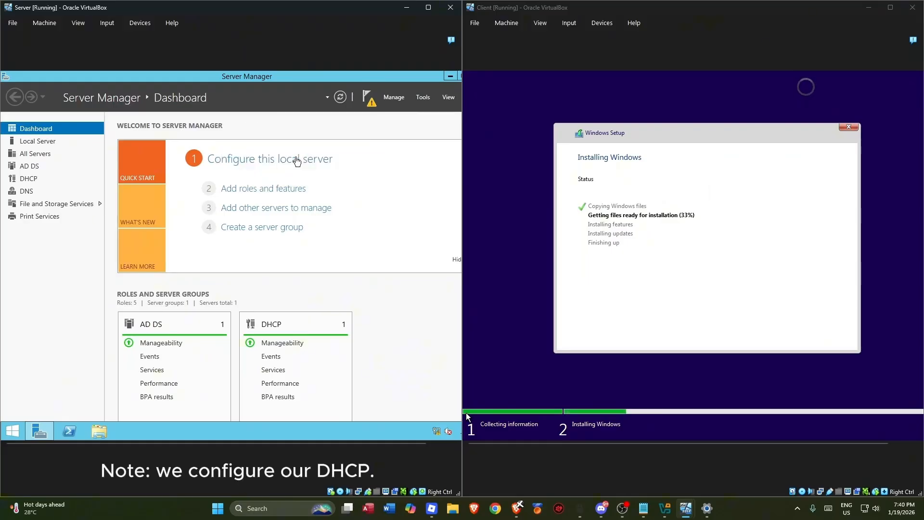
{"action": "left_click", "coordinate": [288, 368]}
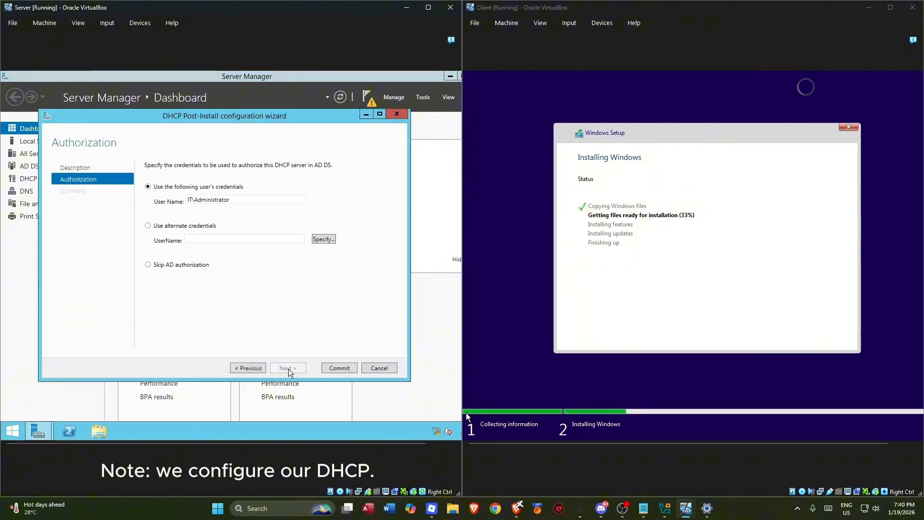
{"action": "left_click", "coordinate": [341, 368]}
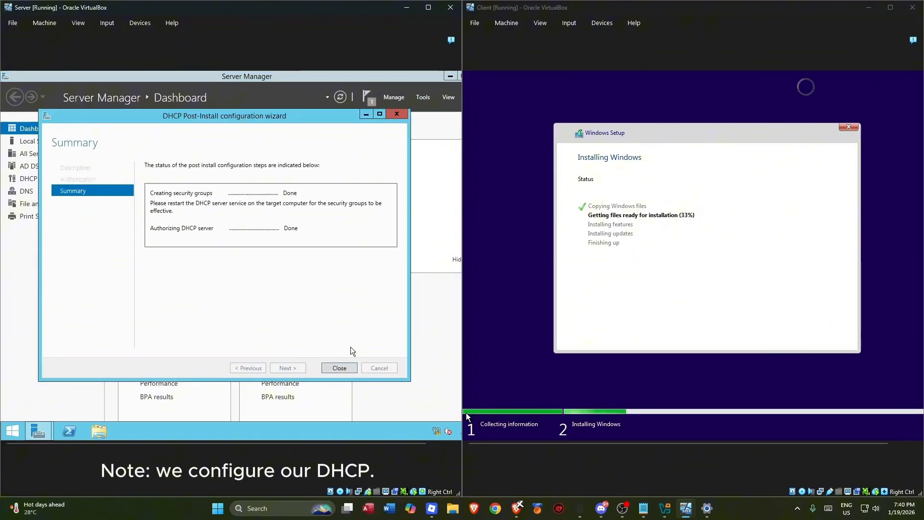
{"action": "left_click", "coordinate": [344, 371]}
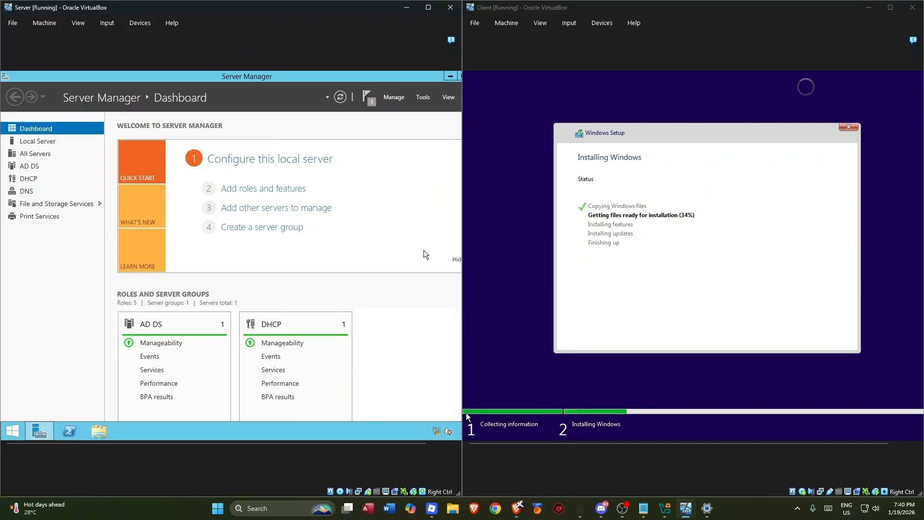
- Open Active Directory Users and Computers and browse into the it.edu Users container
{"action": "left_click", "coordinate": [422, 98]}
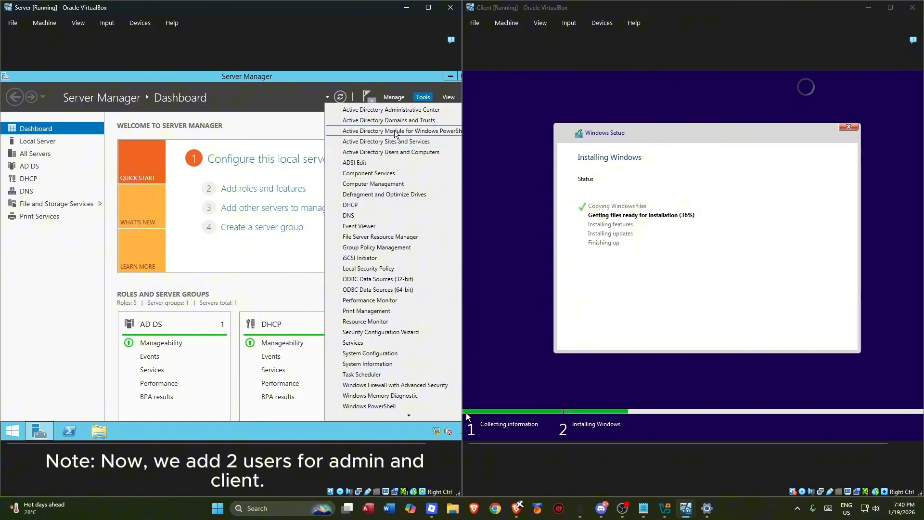
{"action": "left_click", "coordinate": [378, 152]}
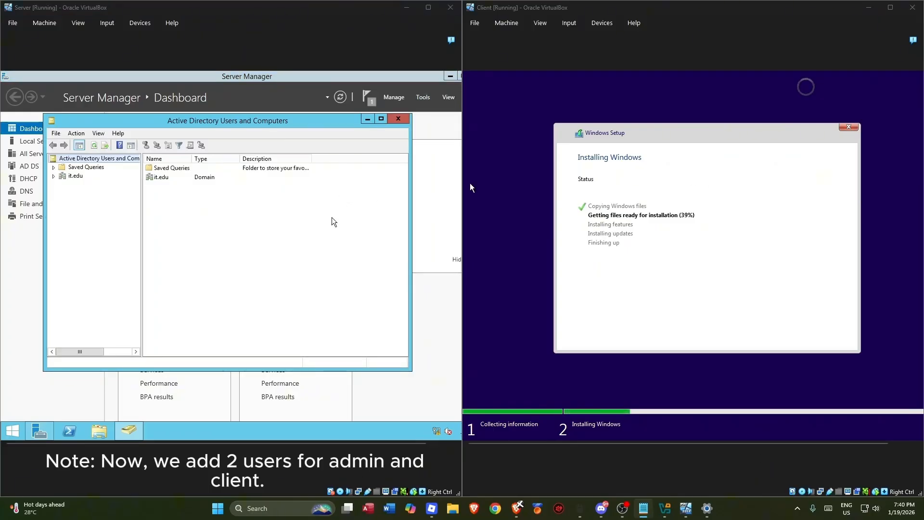
{"action": "left_click", "coordinate": [76, 177]}
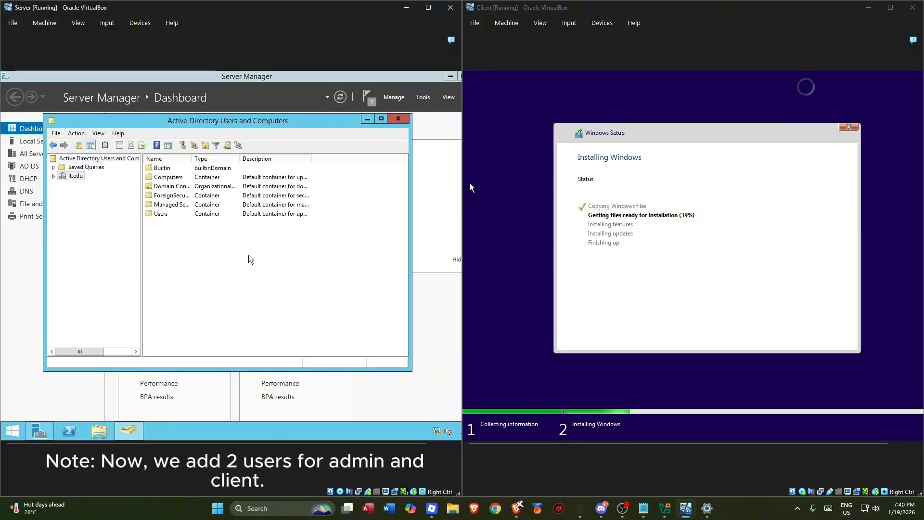
{"action": "left_click", "coordinate": [179, 216]}
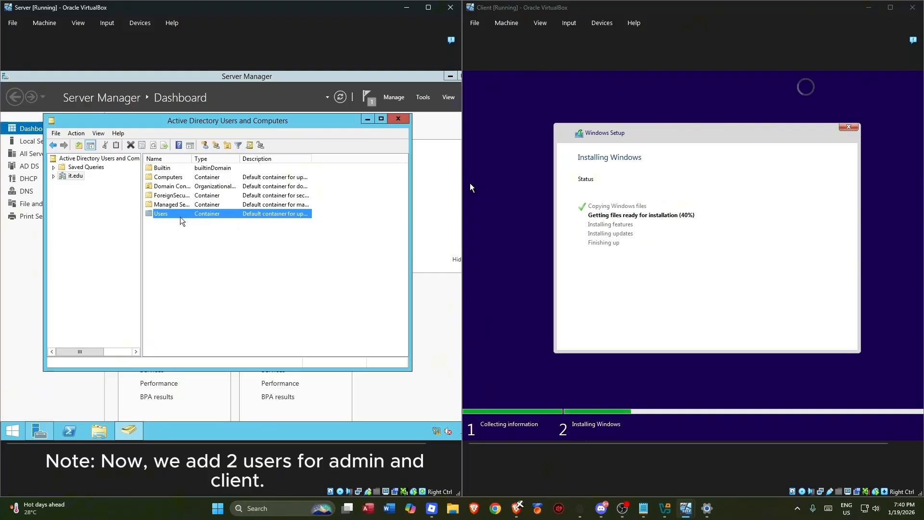
{"action": "left_click", "coordinate": [130, 225]}
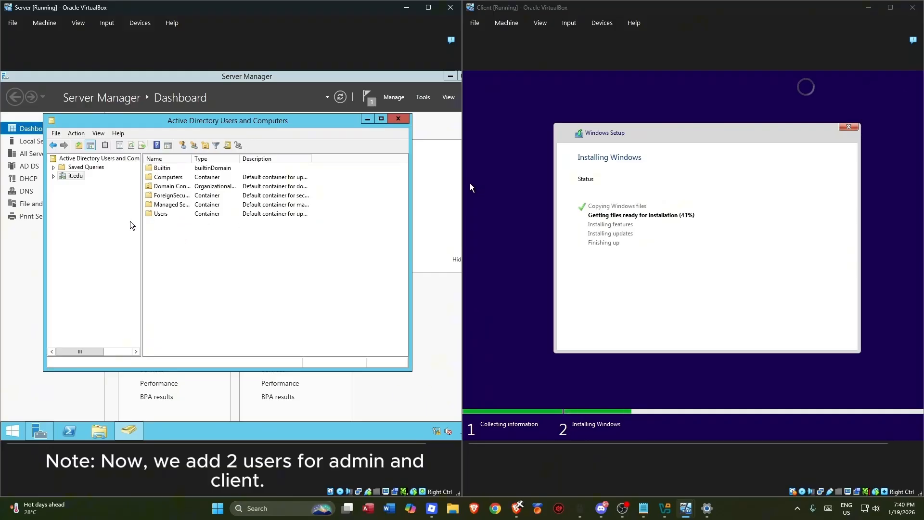
{"action": "double_click", "coordinate": [181, 216]}
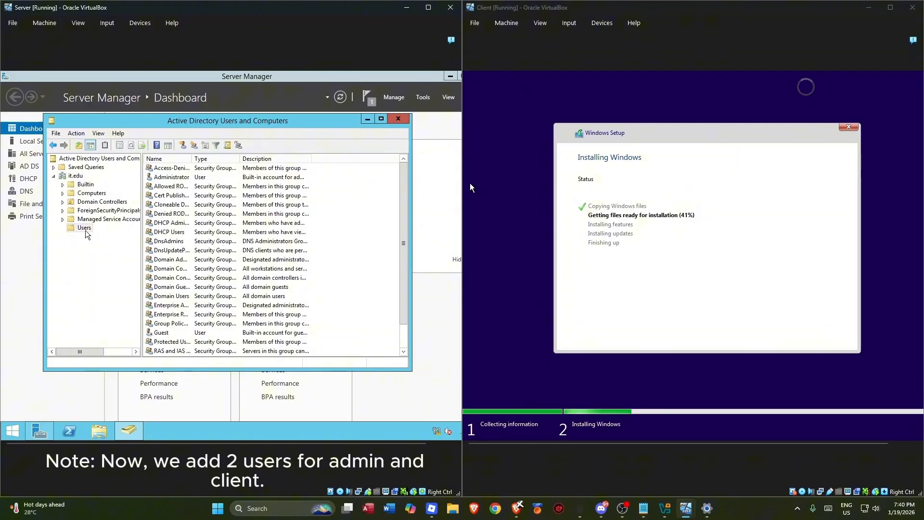
{"action": "left_click", "coordinate": [368, 222]}
{"action": "scroll", "coordinate": [375, 233], "scroll_direction": "down", "scroll_amount": 1}
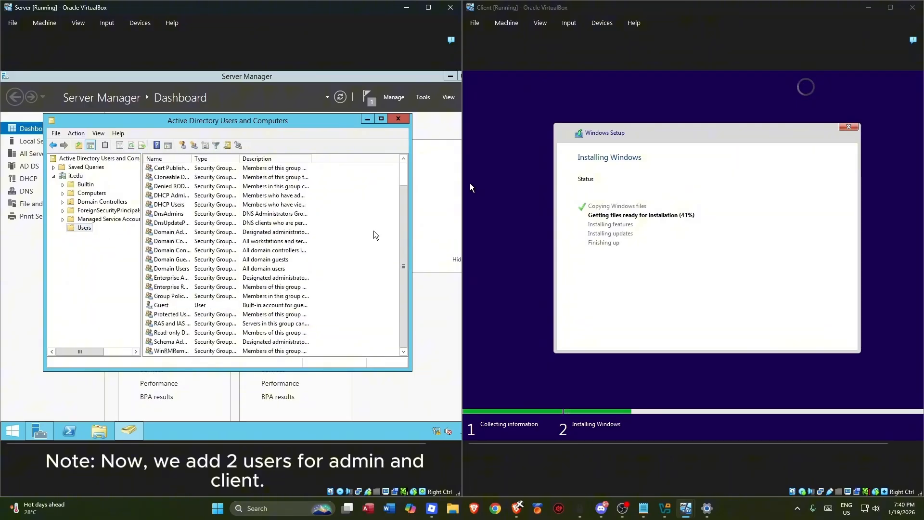
{"action": "right_click", "coordinate": [372, 258]}
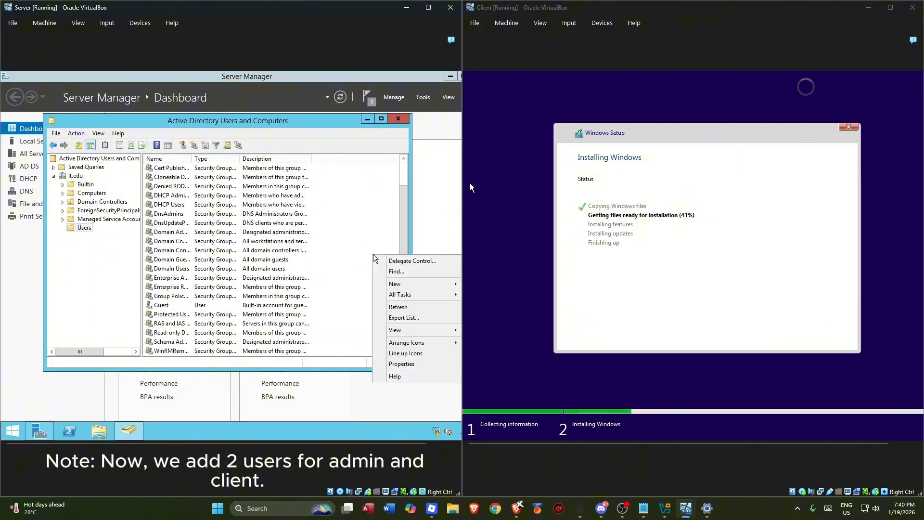
{"action": "left_click", "coordinate": [395, 285]}
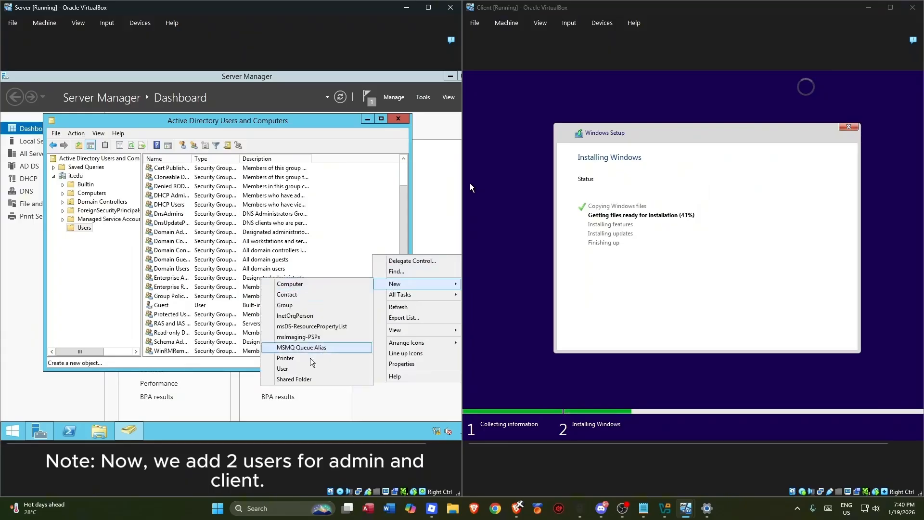
{"action": "left_click", "coordinate": [284, 369]}
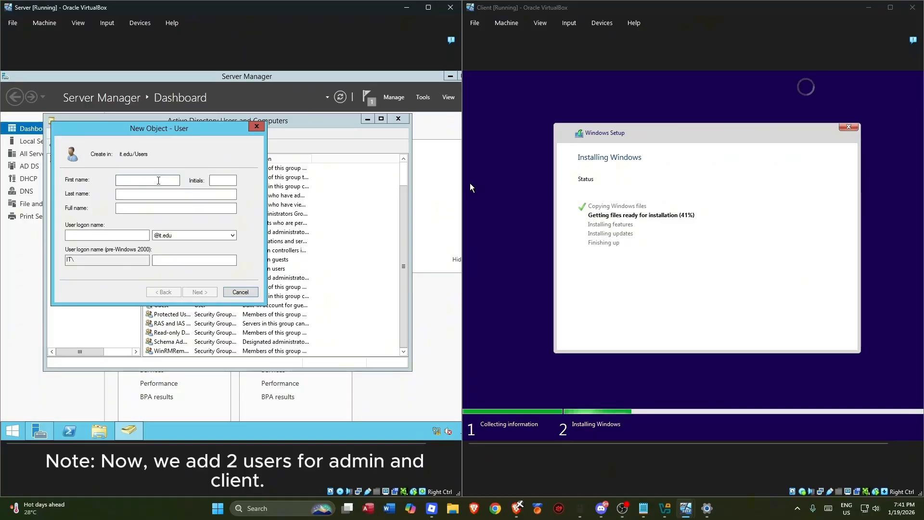
{"action": "type", "text": "candidate"}
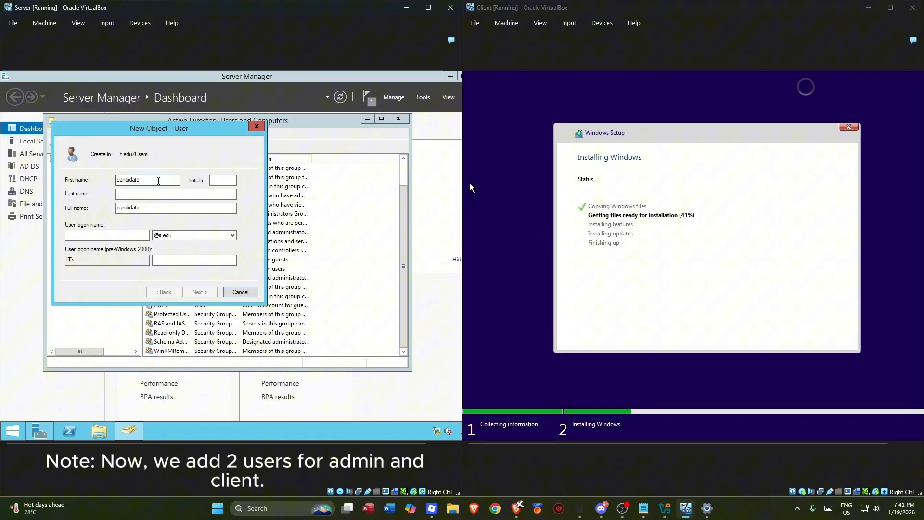
{"action": "left_click", "coordinate": [135, 235]}
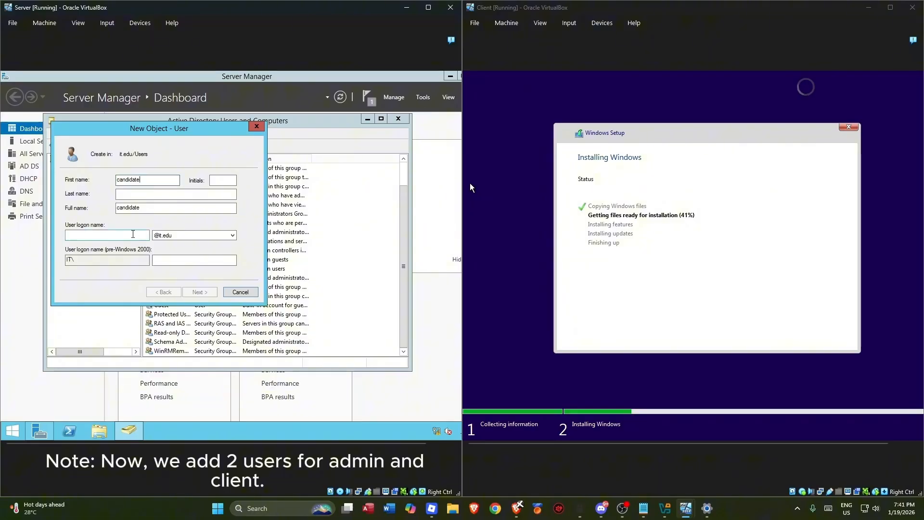
{"action": "type", "text": "candidate"}
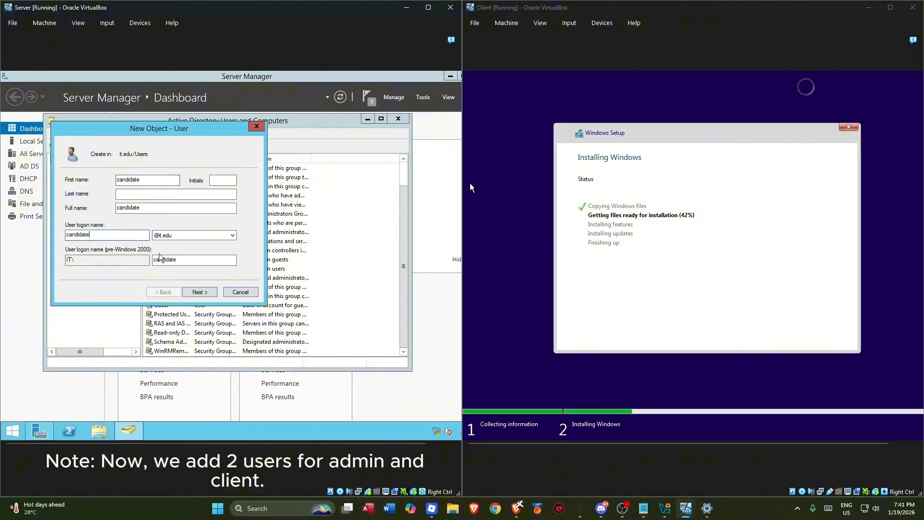
{"action": "left_click", "coordinate": [207, 292]}
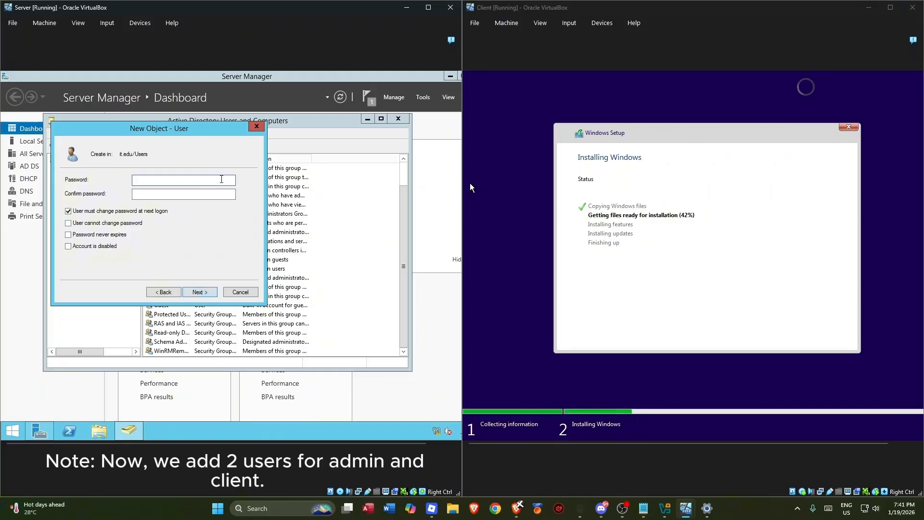
- Set the candidate's password, mark it never to expire, and finish creating the account
{"action": "left_click", "coordinate": [79, 236]}
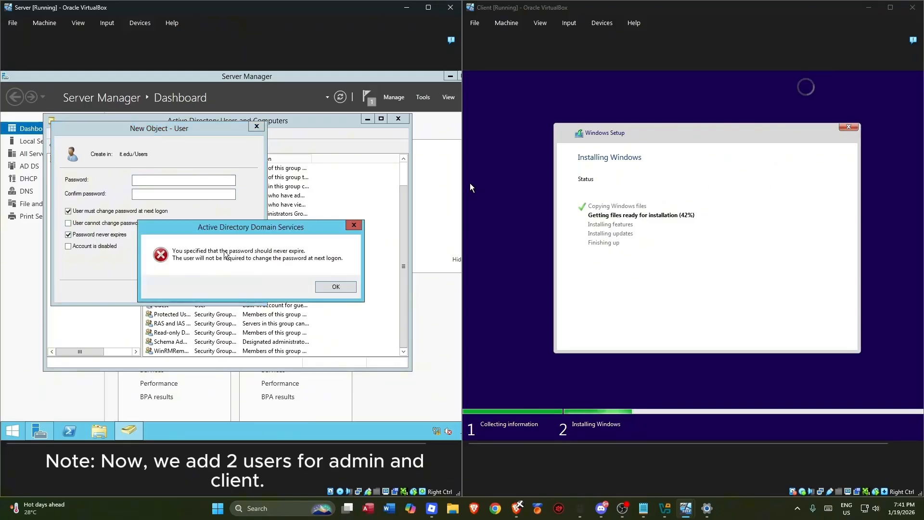
{"action": "left_click", "coordinate": [337, 291]}
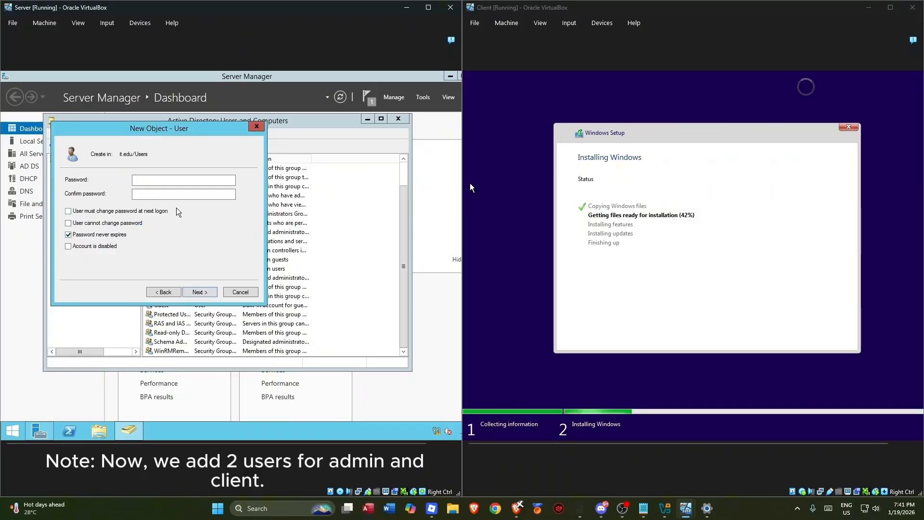
{"action": "left_click", "coordinate": [210, 180]}
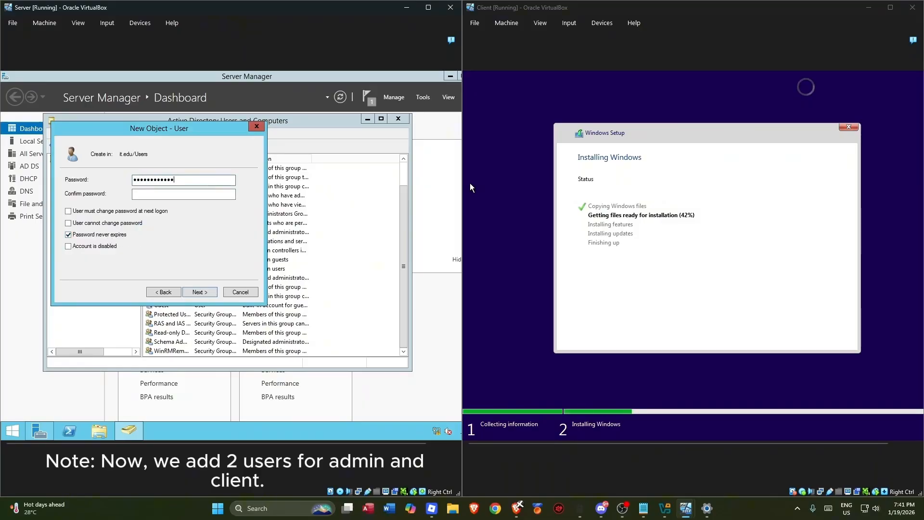
{"action": "key", "text": "Tab"}
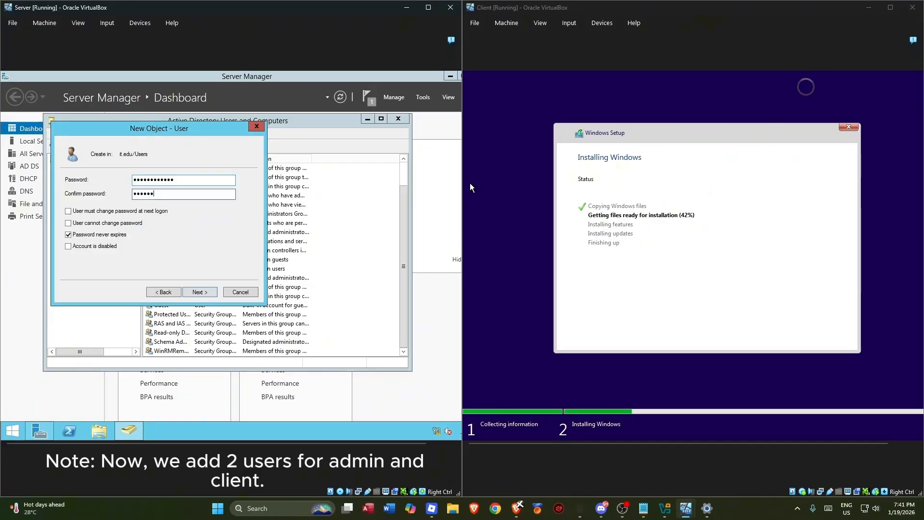
{"action": "left_click", "coordinate": [200, 292]}
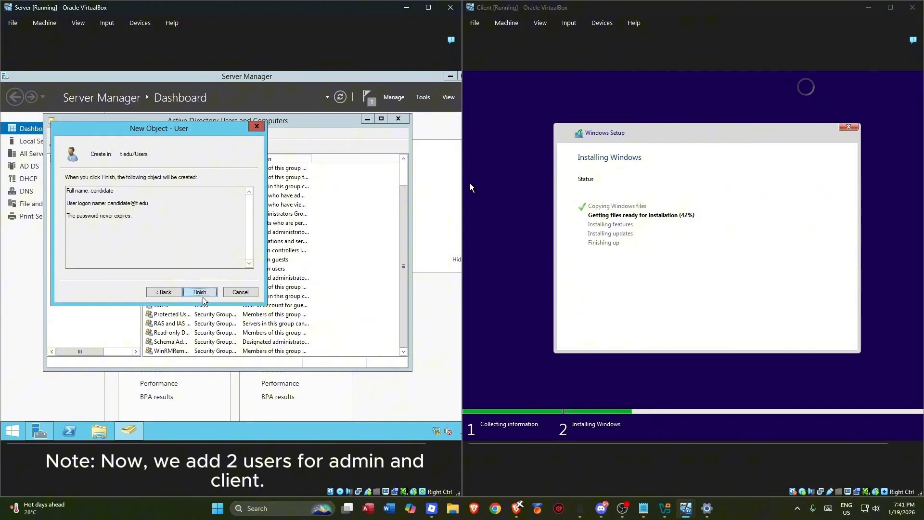
{"action": "left_click", "coordinate": [199, 292]}
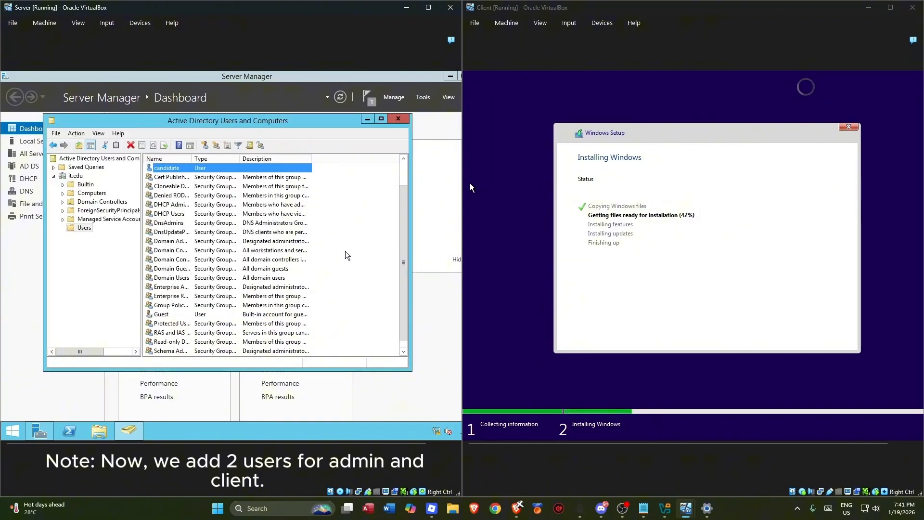
- Copy the Administrator account into a new user named trainer with logon name trainer
{"action": "scroll", "coordinate": [345, 254], "scroll_direction": "up", "scroll_amount": 1}
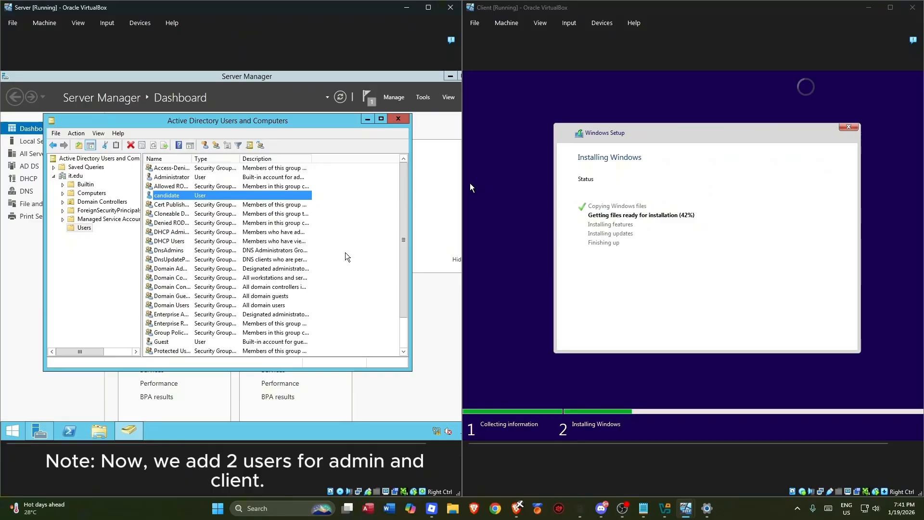
{"action": "left_click", "coordinate": [181, 179]}
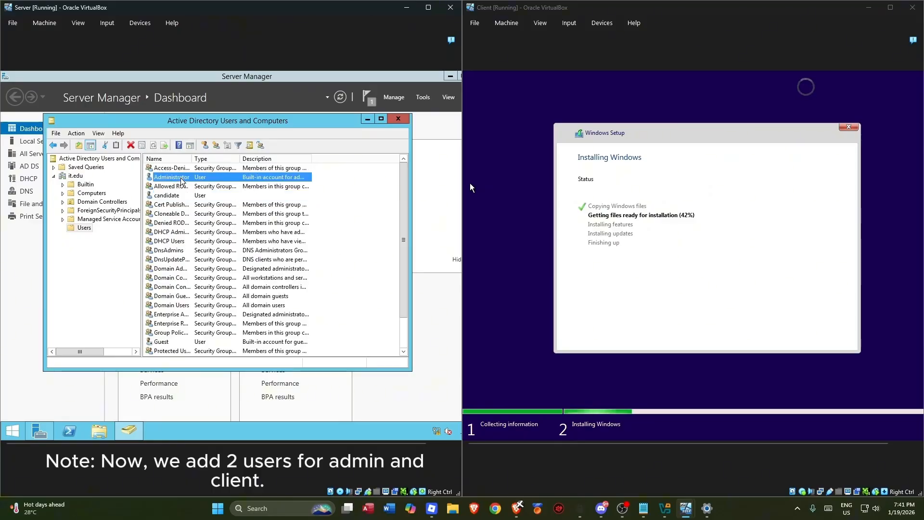
{"action": "right_click", "coordinate": [215, 182]}
{"action": "left_click", "coordinate": [250, 188]}
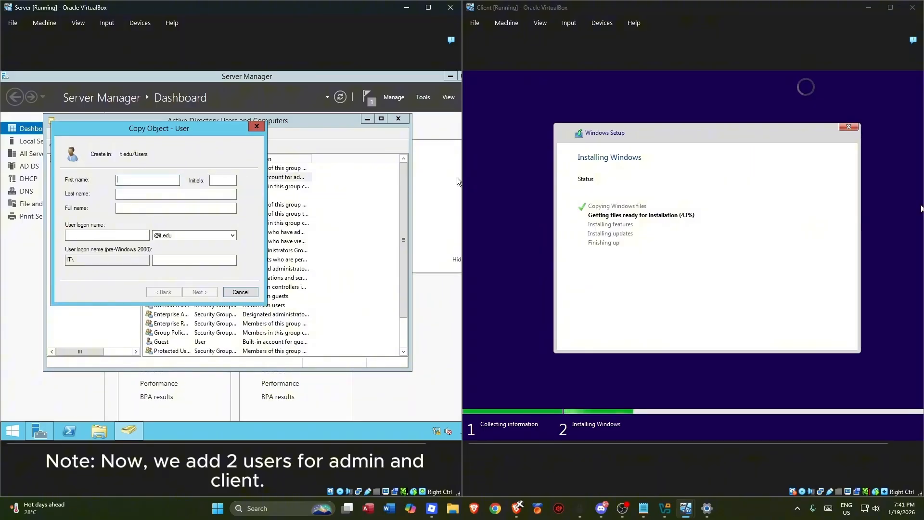
{"action": "type", "text": "traine"}
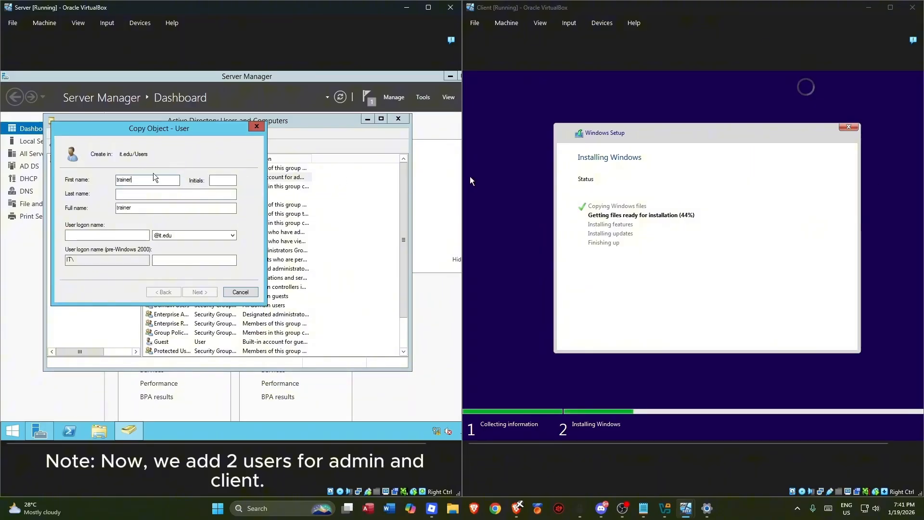
{"action": "type", "text": "r"}
{"action": "left_click", "coordinate": [117, 236]}
{"action": "type", "text": "train"}
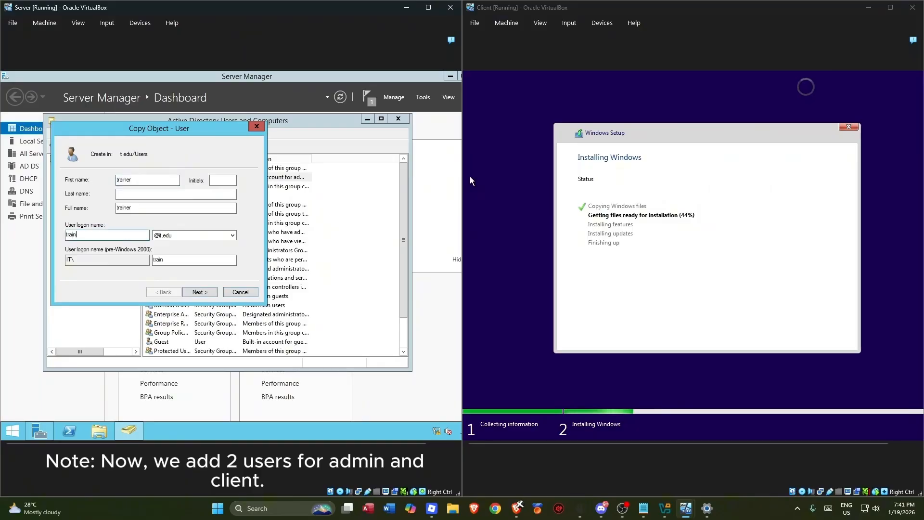
{"action": "type", "text": "er"}
{"action": "left_click", "coordinate": [205, 293]}
- Make trainer's password never expire, enter the password, and finish creating the account
{"action": "left_click", "coordinate": [99, 235]}
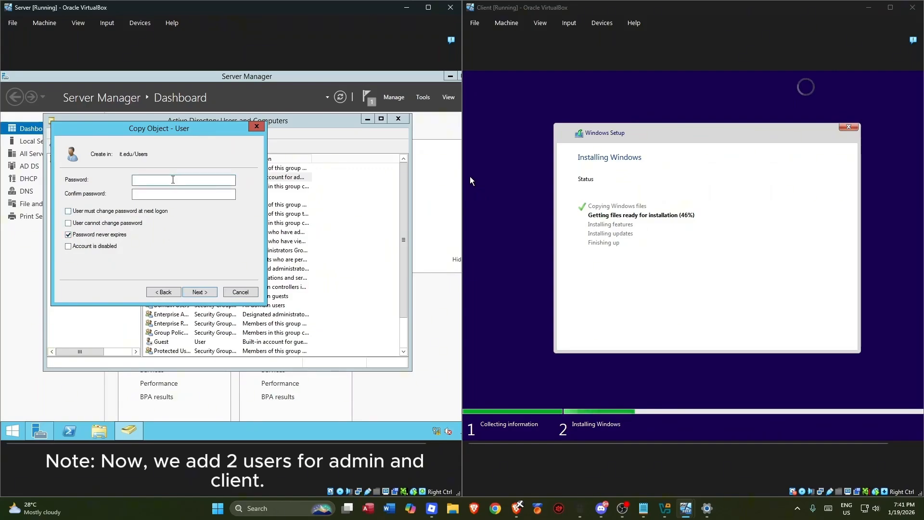
{"action": "type", "text": "P@ssw0rd1"}
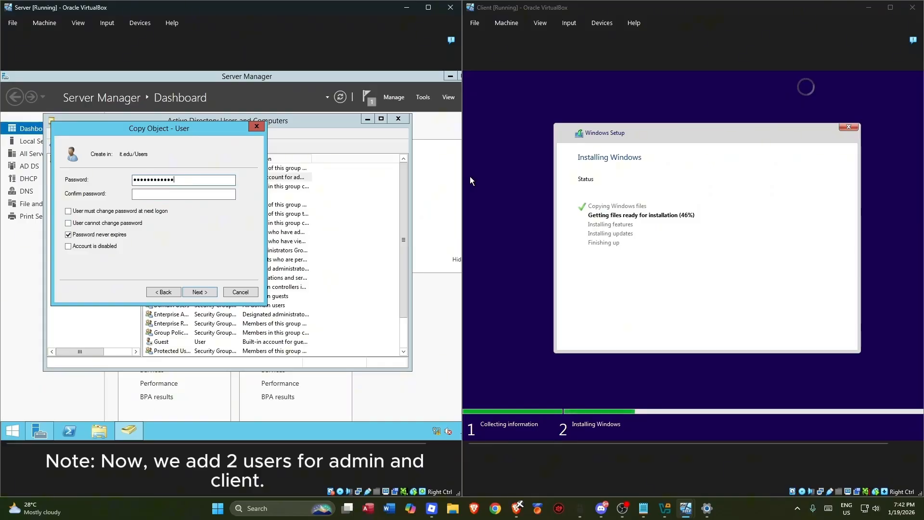
{"action": "key", "text": "BackSpace"}
{"action": "key", "text": "BackSpace"}
{"action": "key", "text": "BackSpace"}
{"action": "key", "text": "BackSpace"}
{"action": "key", "text": "BackSpace"}
{"action": "key", "text": "BackSpace"}
{"action": "key", "text": "BackSpace"}
{"action": "key", "text": "BackSpace"}
{"action": "key", "text": "BackSpace"}
{"action": "key", "text": "BackSpace"}
{"action": "key", "text": "BackSpace"}
{"action": "key", "text": "BackSpace"}
{"action": "type", "text": "@2026"}
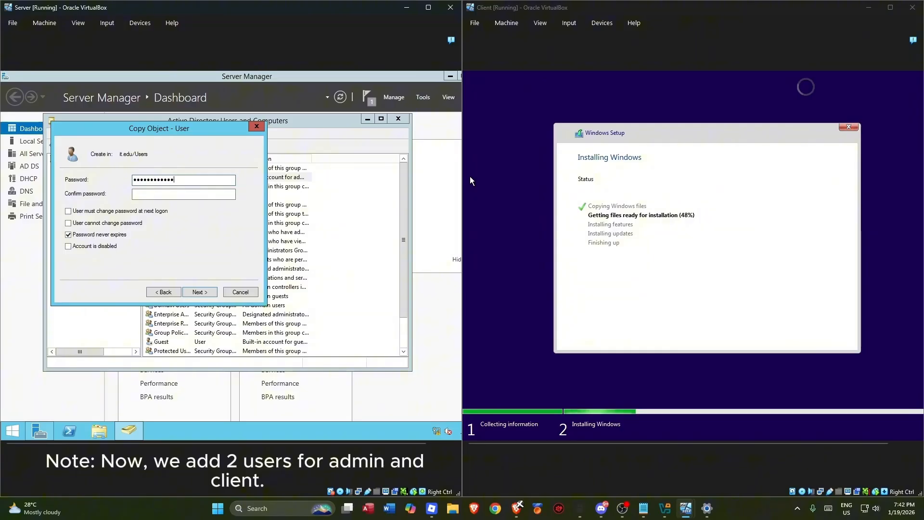
{"action": "key", "text": "Tab"}
{"action": "type", "text": "P"}
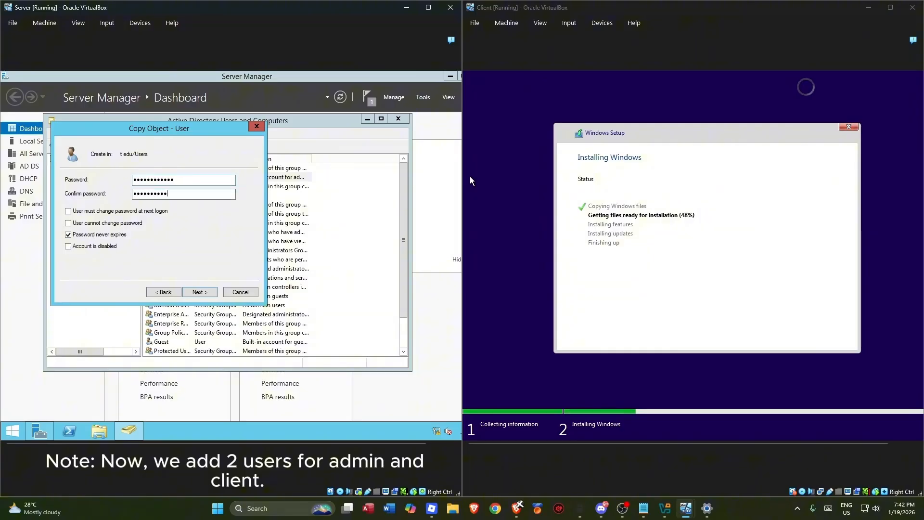
{"action": "left_click", "coordinate": [200, 292]}
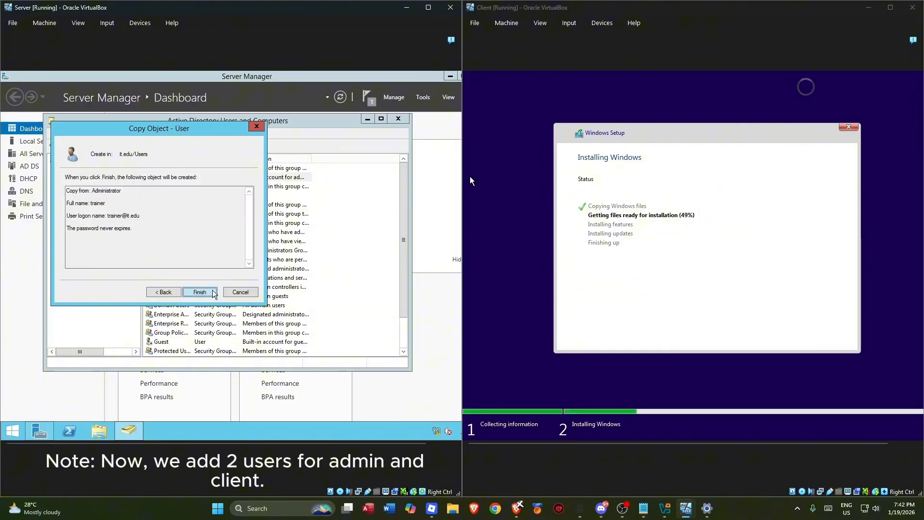
{"action": "left_click", "coordinate": [197, 293]}
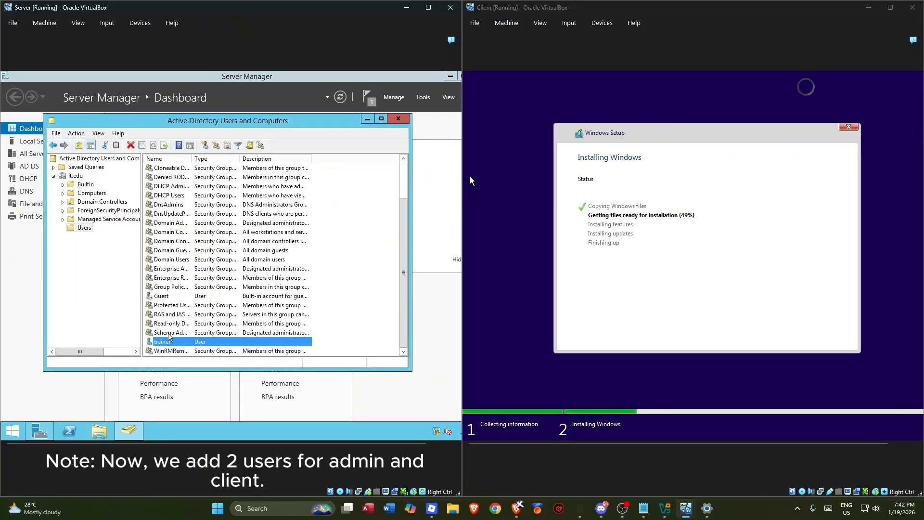
- Open the candidate user's Properties
{"action": "scroll", "coordinate": [229, 314], "scroll_direction": "up", "scroll_amount": 2}
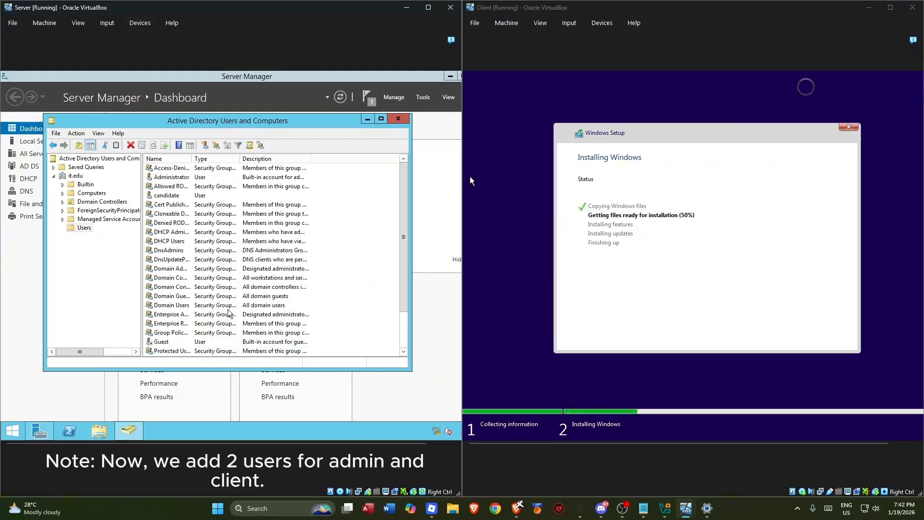
{"action": "left_click", "coordinate": [182, 196]}
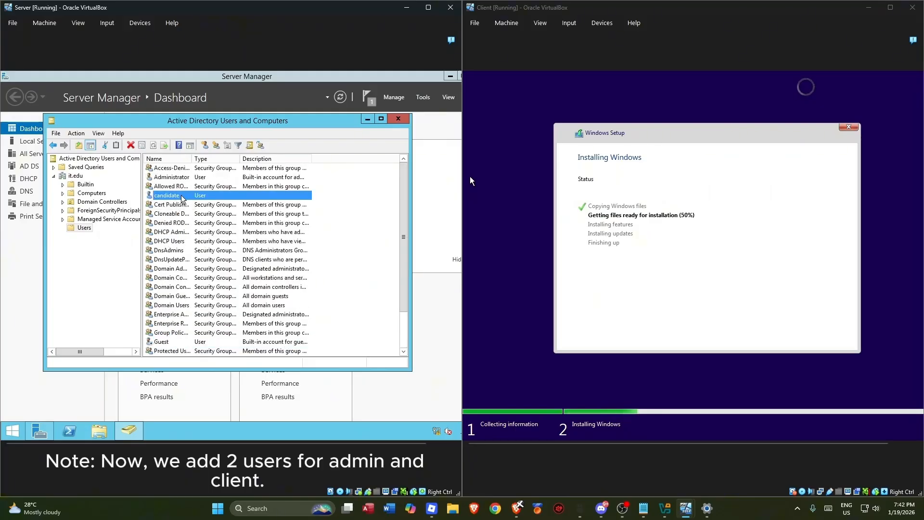
{"action": "right_click", "coordinate": [182, 197]}
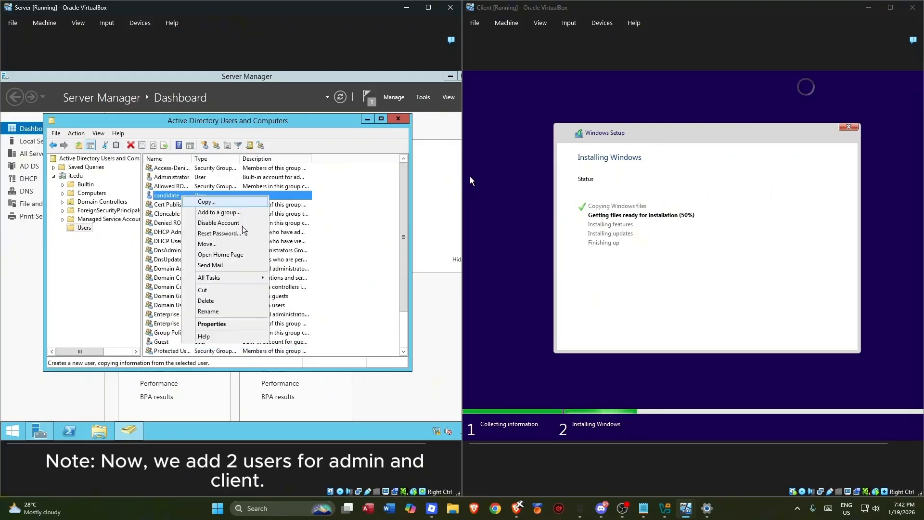
{"action": "left_click", "coordinate": [212, 323]}
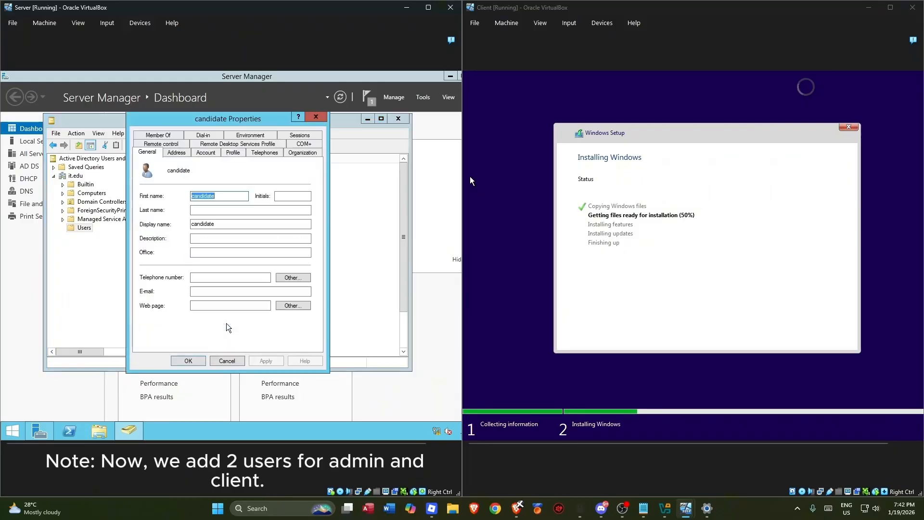
- Check candidate's Member Of groups, then close its properties without changes
{"action": "left_click", "coordinate": [161, 137]}
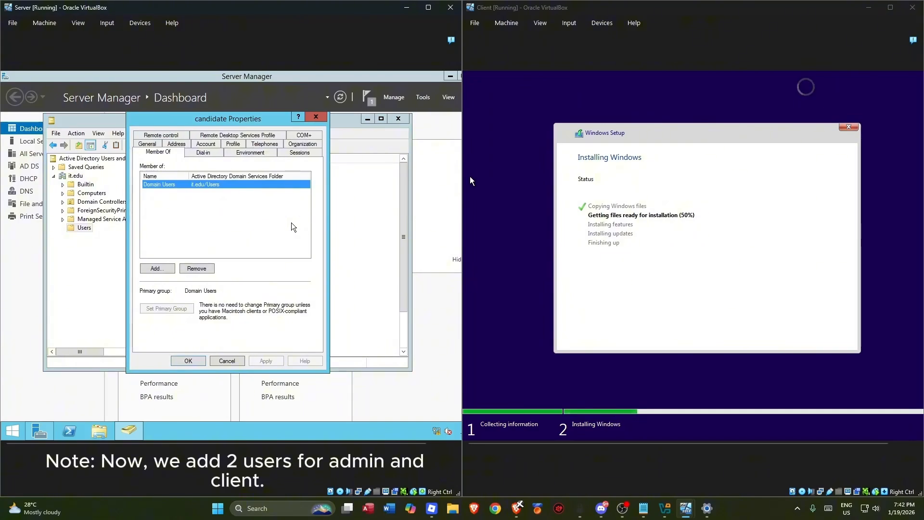
{"action": "left_click", "coordinate": [272, 187]}
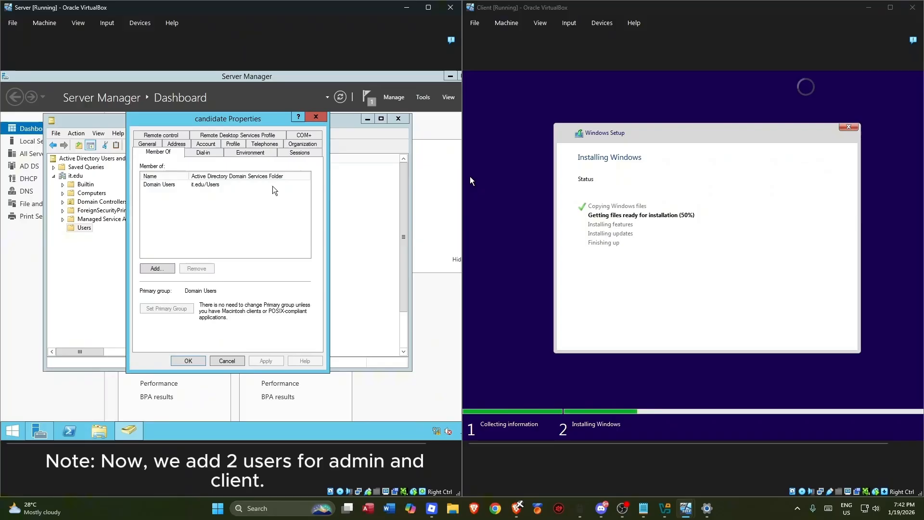
{"action": "left_click", "coordinate": [221, 184]}
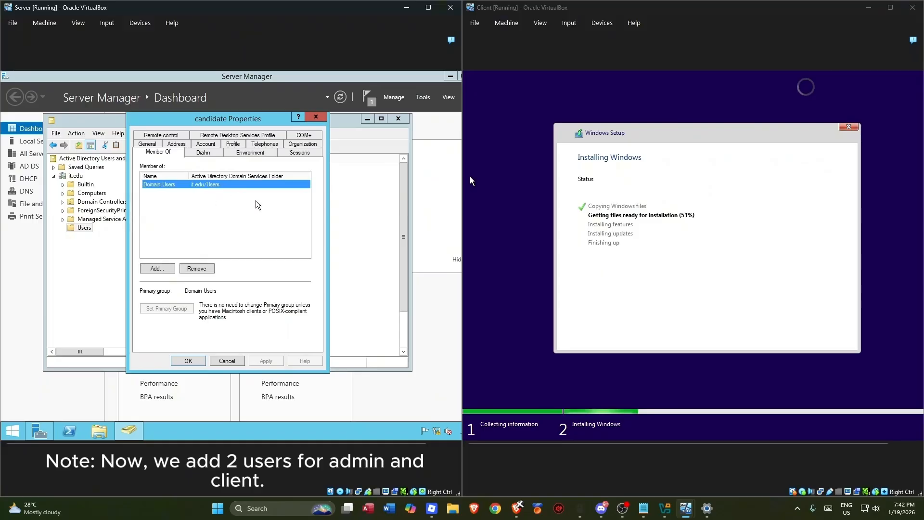
{"action": "left_click", "coordinate": [286, 182]}
{"action": "left_click", "coordinate": [315, 117]}
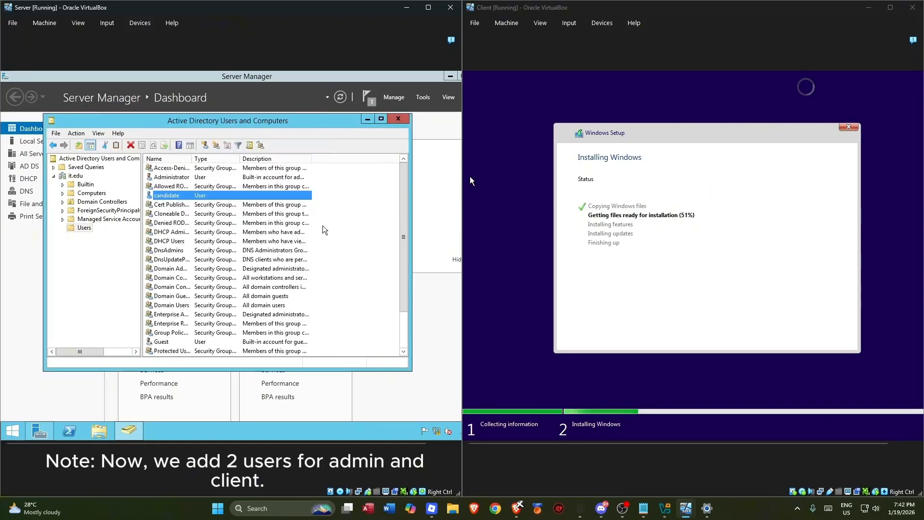
- Confirm trainer belongs to Administrators, Domain Admins, Enterprise Admins and Schema Admins, then close its properties
{"action": "right_click", "coordinate": [190, 342]}
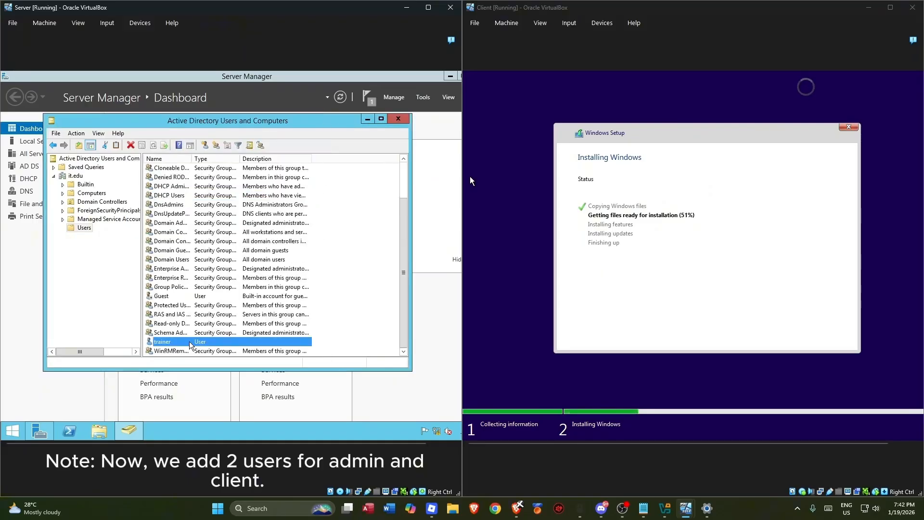
{"action": "left_click", "coordinate": [233, 323]}
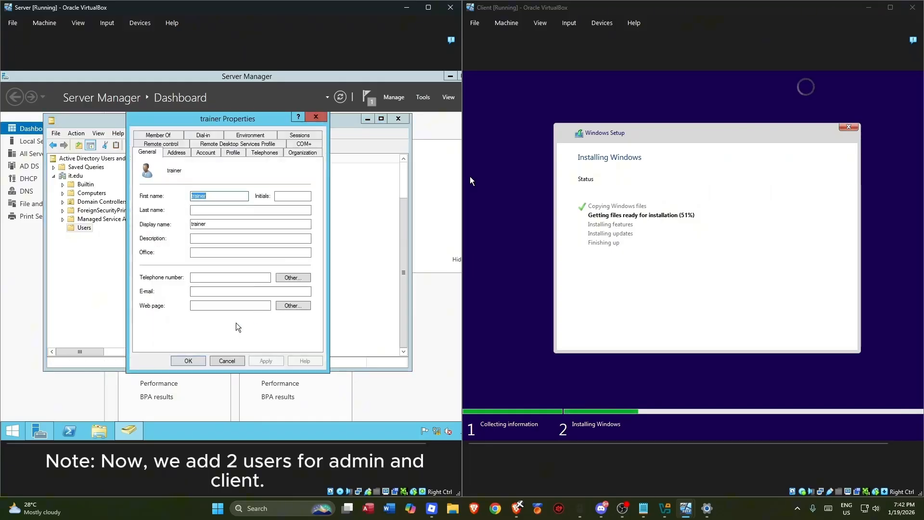
{"action": "left_click", "coordinate": [169, 137]}
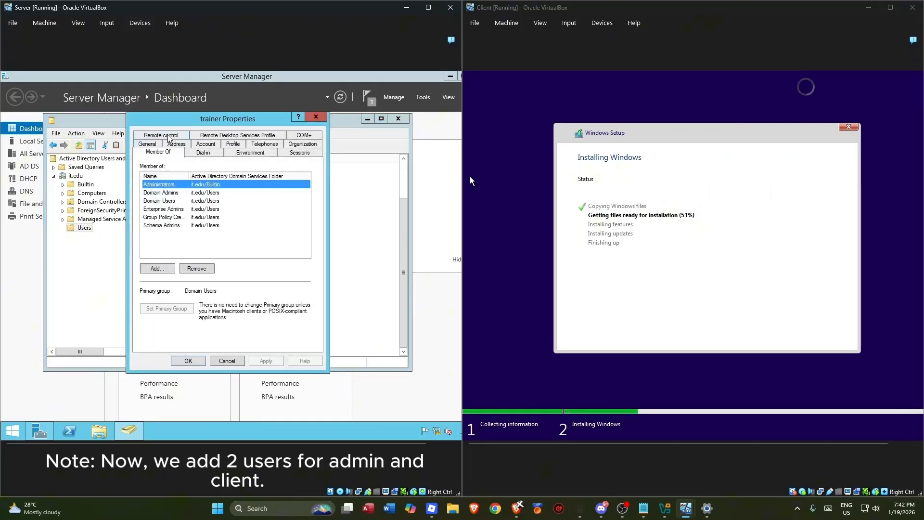
{"action": "left_click", "coordinate": [189, 193]}
{"action": "left_click", "coordinate": [189, 201]}
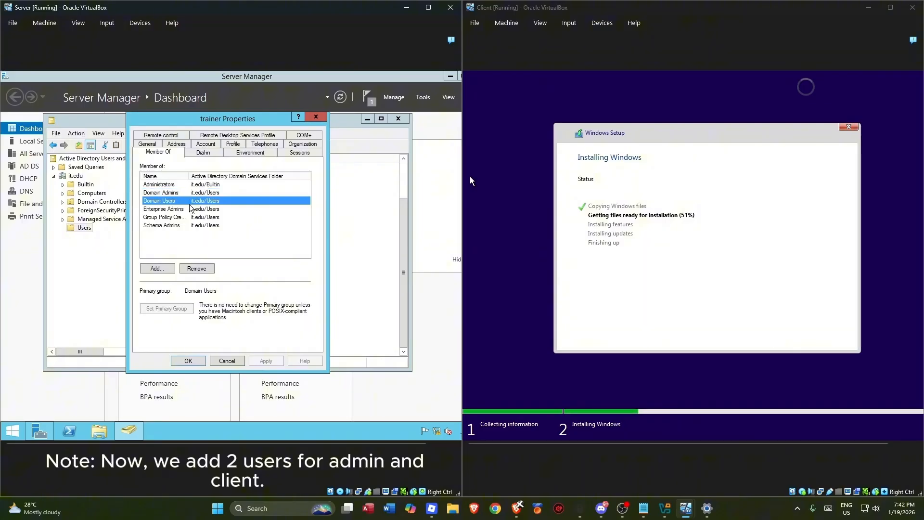
{"action": "left_click", "coordinate": [186, 209]}
{"action": "left_click", "coordinate": [186, 217]}
{"action": "left_click", "coordinate": [185, 225]}
{"action": "left_click", "coordinate": [185, 209]}
{"action": "left_click", "coordinate": [188, 201]}
{"action": "left_click", "coordinate": [189, 193]}
{"action": "left_click", "coordinate": [188, 360]}
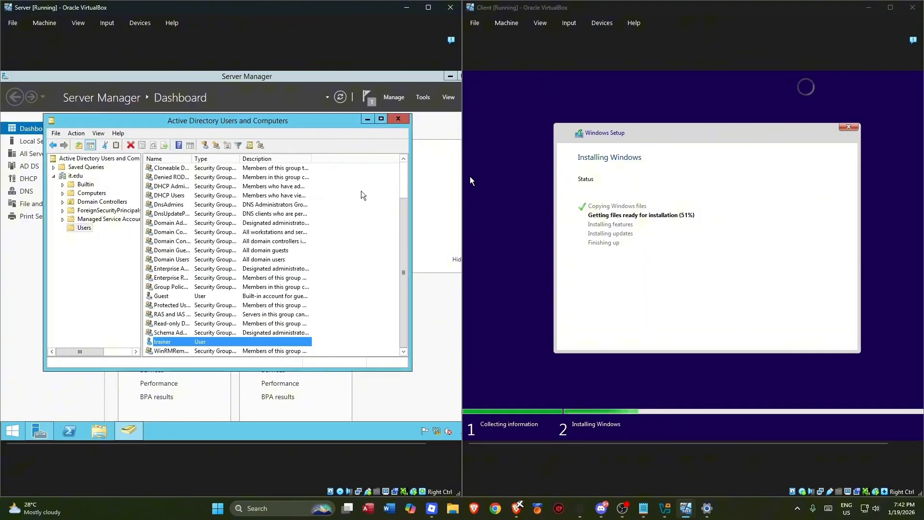
- Close Active Directory Users and Computers and sign out of the Administrator session
{"action": "left_click", "coordinate": [398, 119]}
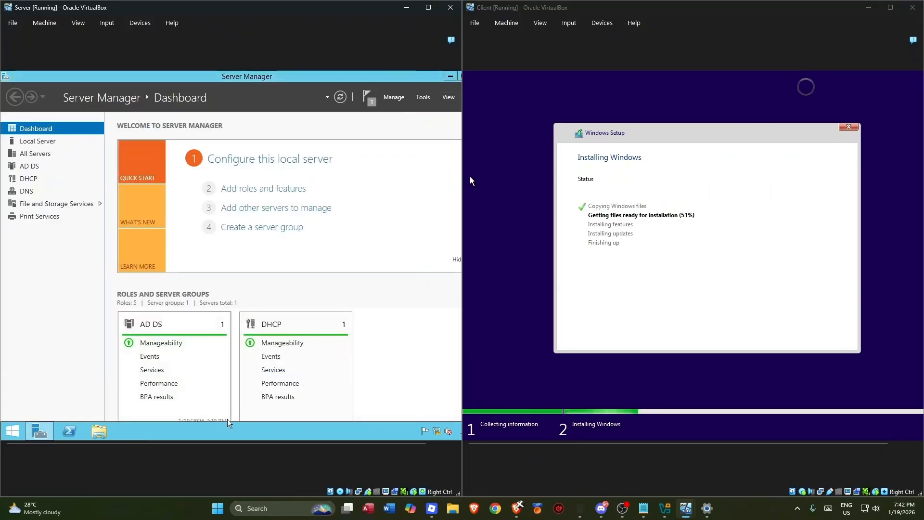
{"action": "left_click_drag", "start_coordinate": [251, 451], "coordinate": [337, 449]}
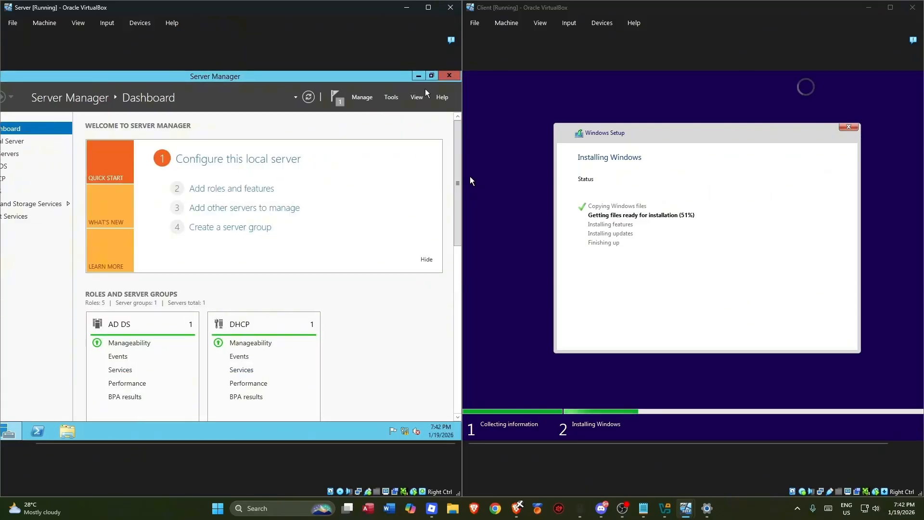
{"action": "left_click", "coordinate": [420, 77]}
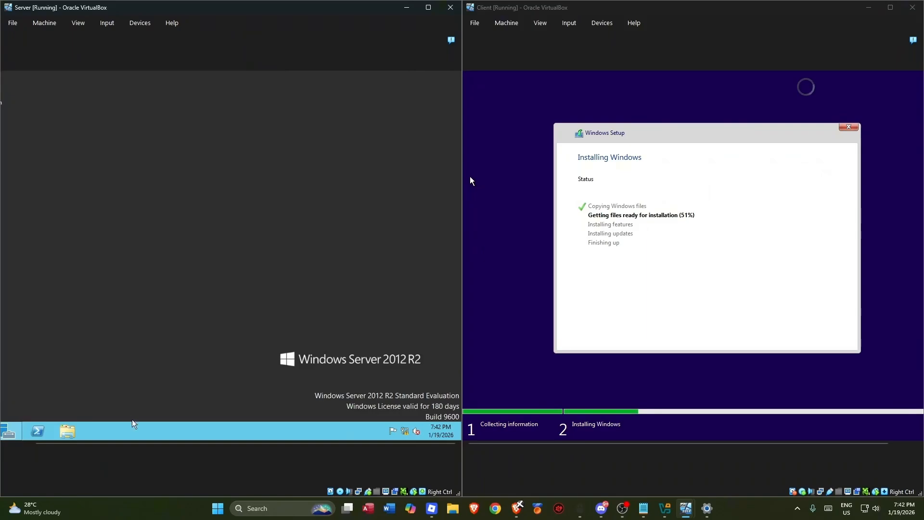
{"action": "left_click", "coordinate": [10, 432]}
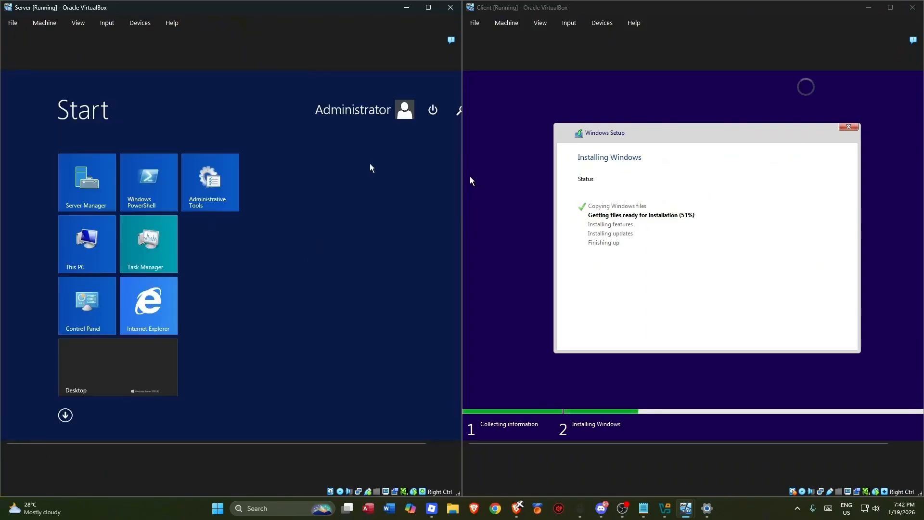
{"action": "left_click", "coordinate": [365, 110]}
{"action": "left_click", "coordinate": [367, 153]}
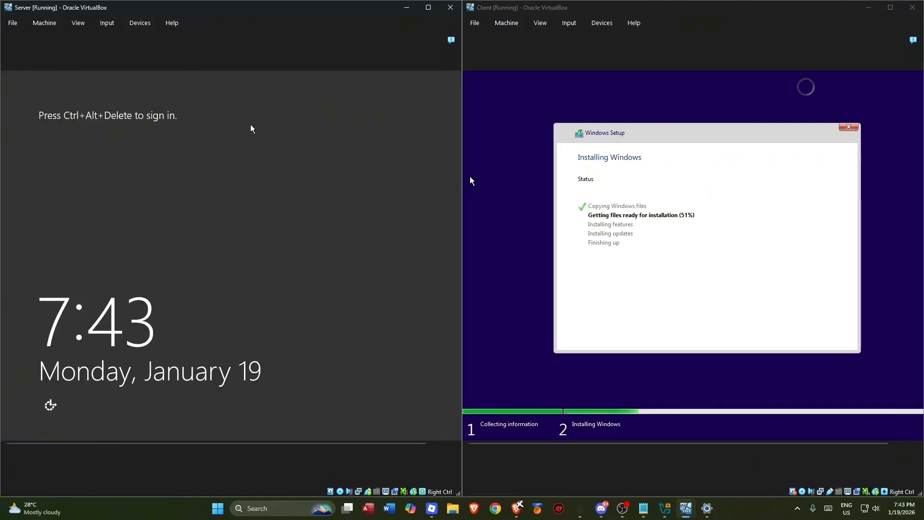
- Send Ctrl-Alt-Del to the server VM and sign in as domain user trainer
{"action": "left_click", "coordinate": [107, 22]}
{"action": "mouse_move", "coordinate": [121, 37]}
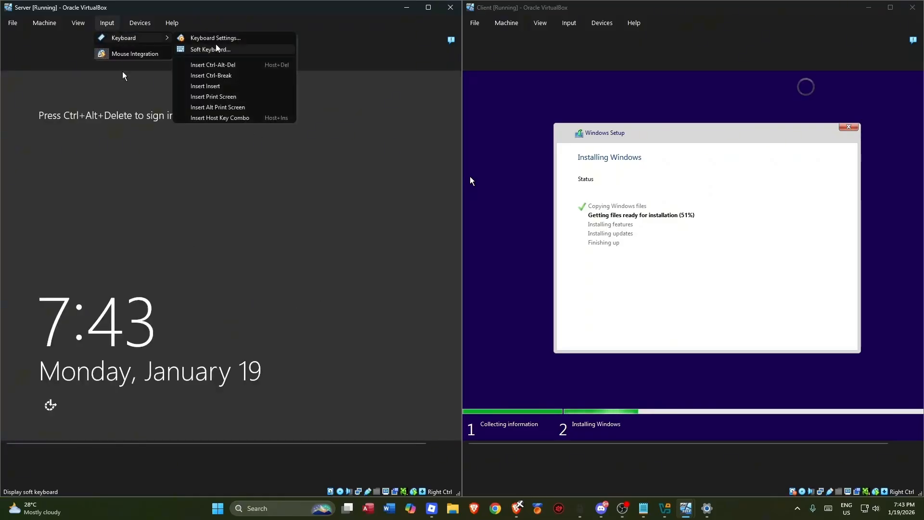
{"action": "left_click", "coordinate": [213, 65]}
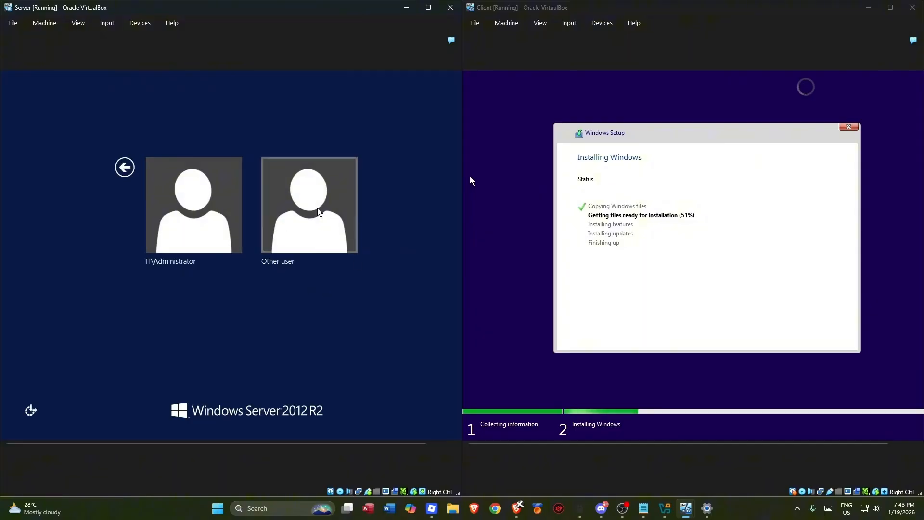
{"action": "left_click", "coordinate": [318, 212]}
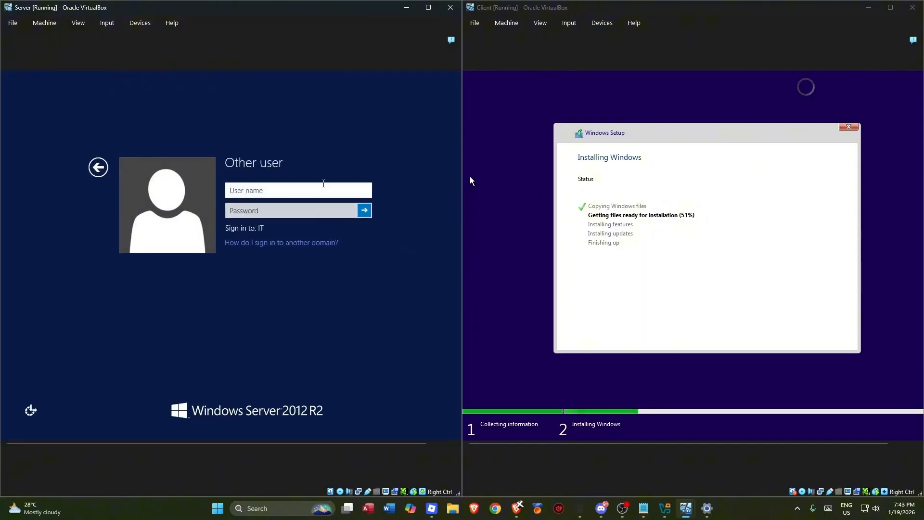
{"action": "type", "text": "trainer"}
{"action": "key", "text": "Tab"}
{"action": "type", "text": "•••"}
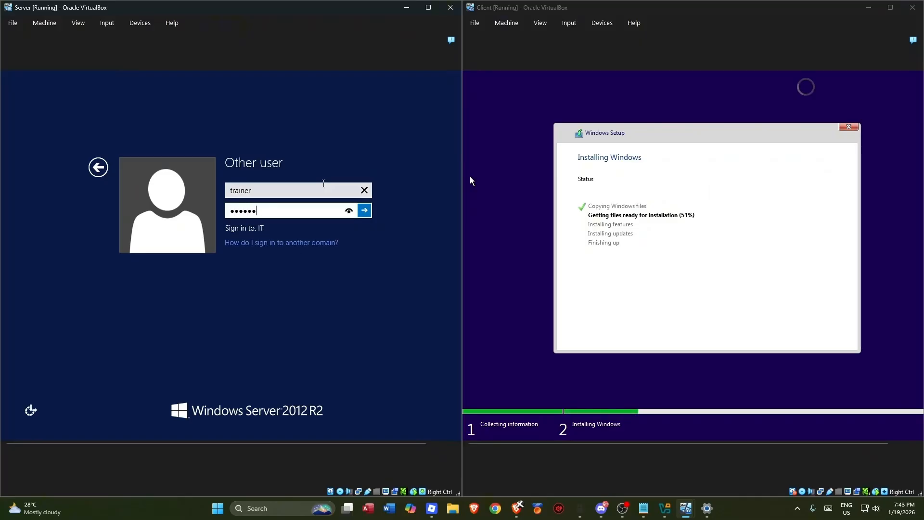
{"action": "type", "text": "•••••••••"}
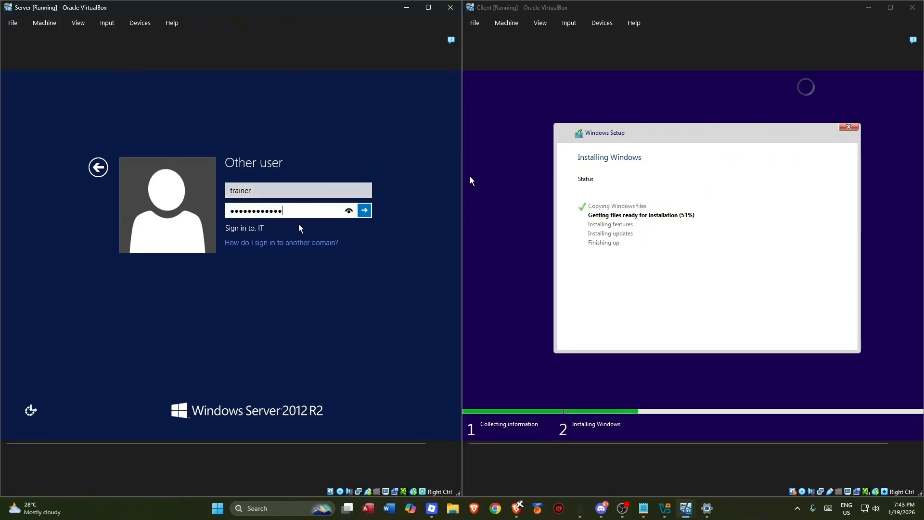
{"action": "left_click", "coordinate": [364, 210]}
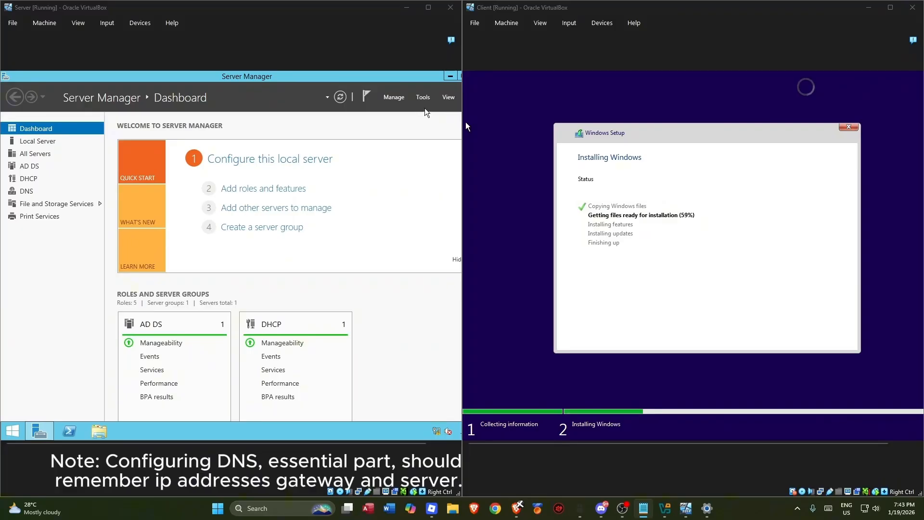
- Launch DNS Manager from Tools, expand SERVER and bring up the Reverse Lookup Zones context menu
{"action": "left_click", "coordinate": [399, 120]}
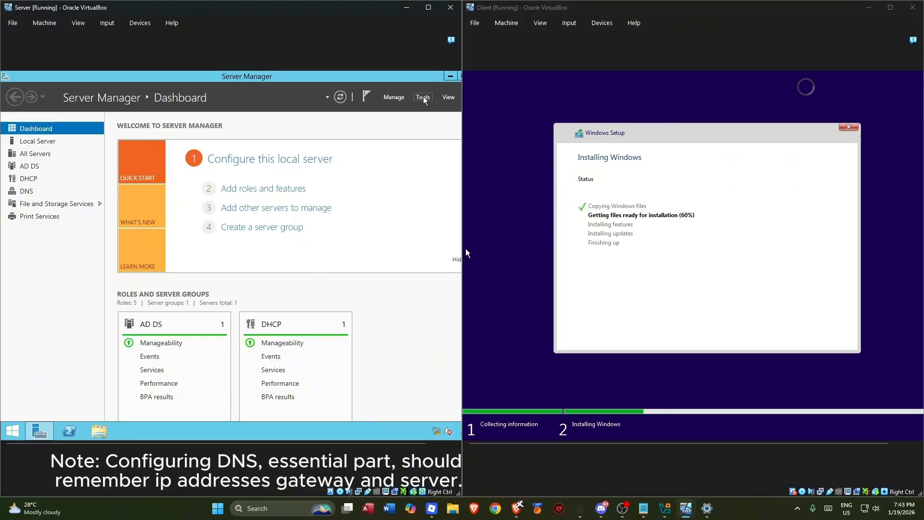
{"action": "left_click", "coordinate": [423, 98]}
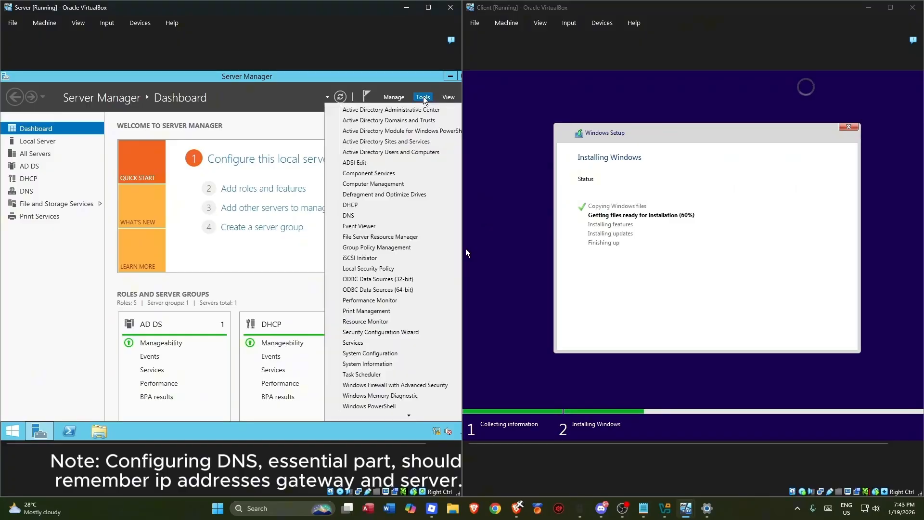
{"action": "left_click", "coordinate": [361, 214]}
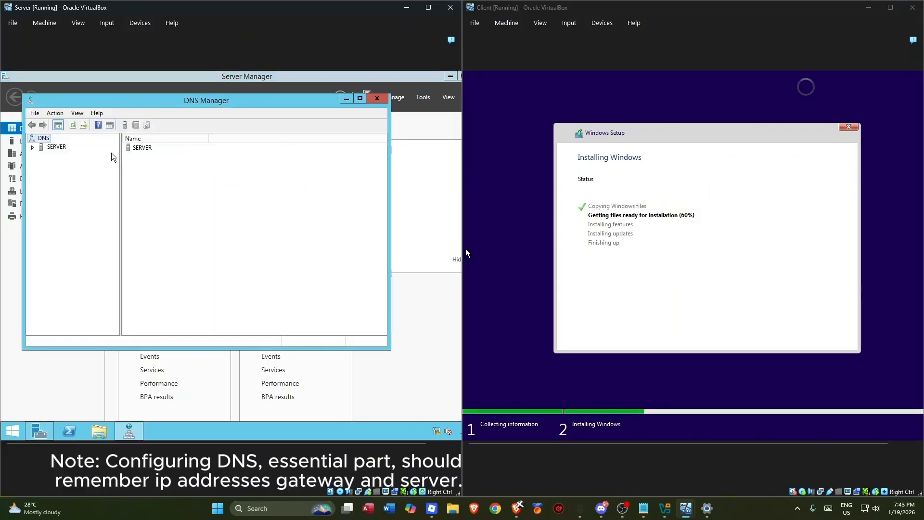
{"action": "double_click", "coordinate": [50, 147]}
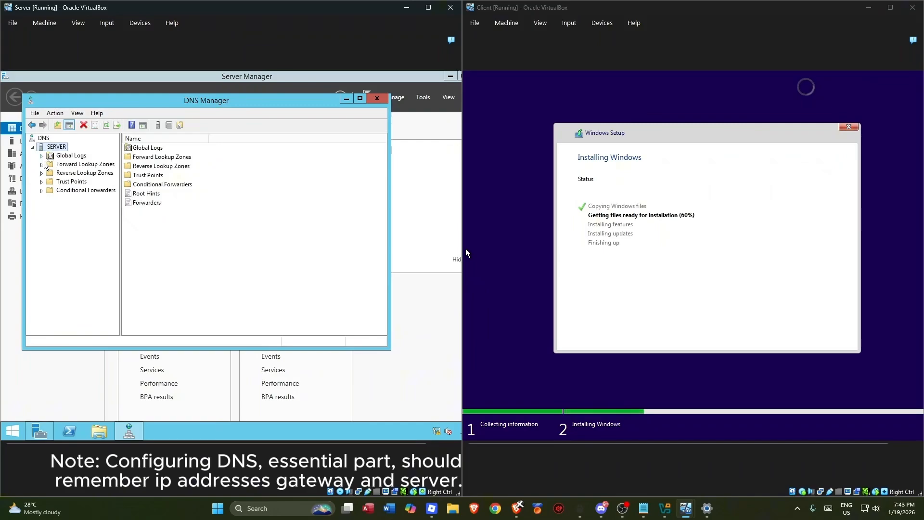
{"action": "left_click", "coordinate": [44, 173]}
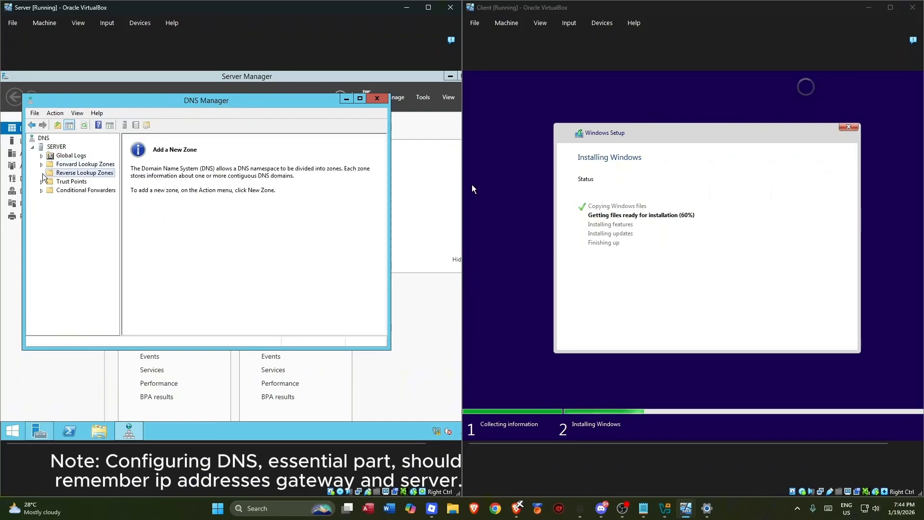
{"action": "right_click", "coordinate": [70, 176]}
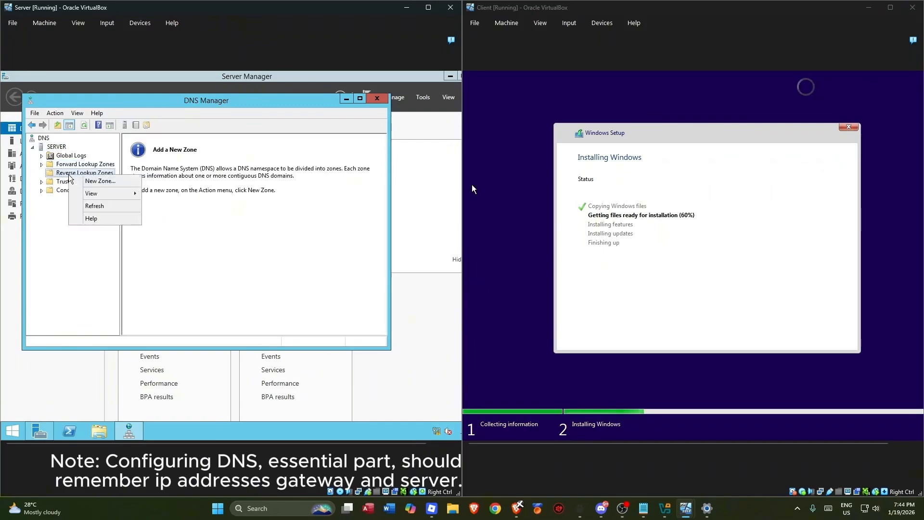
- Run the New Zone Wizard for an AD-integrated primary IPv4 reverse zone and start the network ID
{"action": "left_click", "coordinate": [100, 182]}
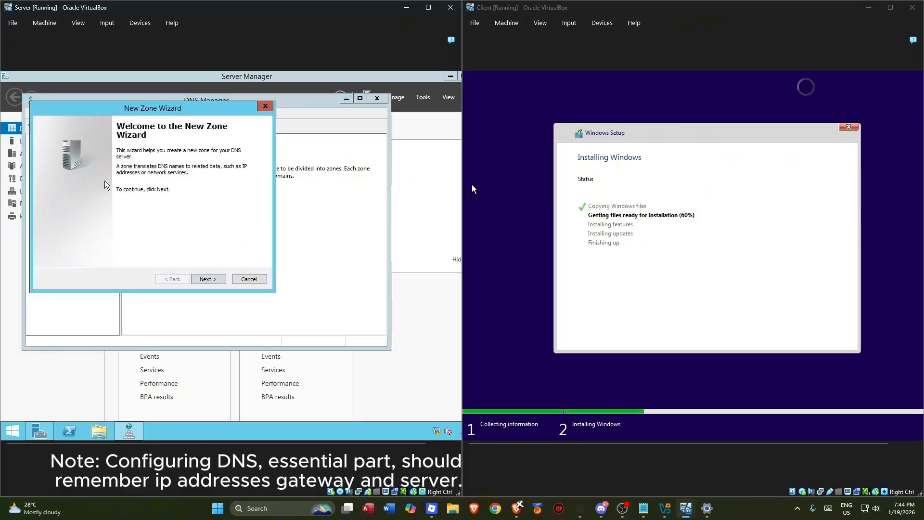
{"action": "left_click", "coordinate": [207, 279]}
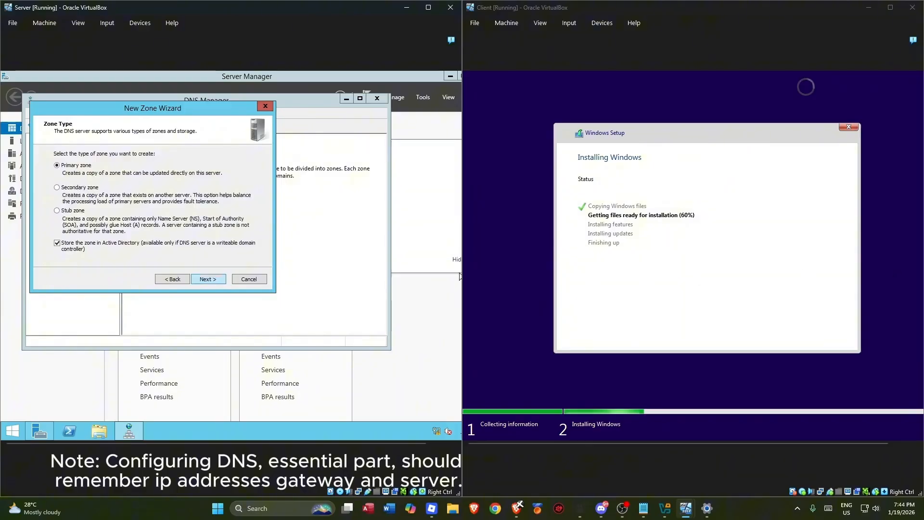
{"action": "left_click", "coordinate": [208, 280]}
{"action": "left_click", "coordinate": [208, 280]}
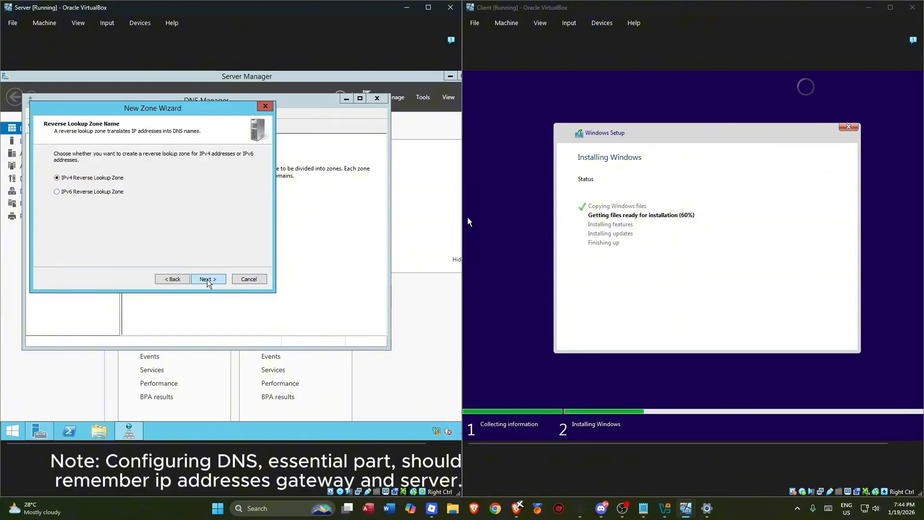
{"action": "left_click", "coordinate": [208, 280]}
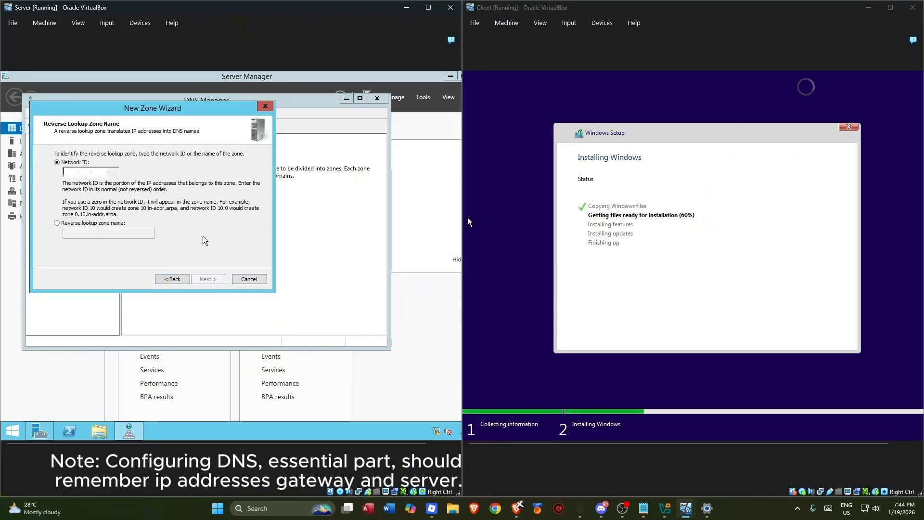
{"action": "type", "text": "168 . . ."}
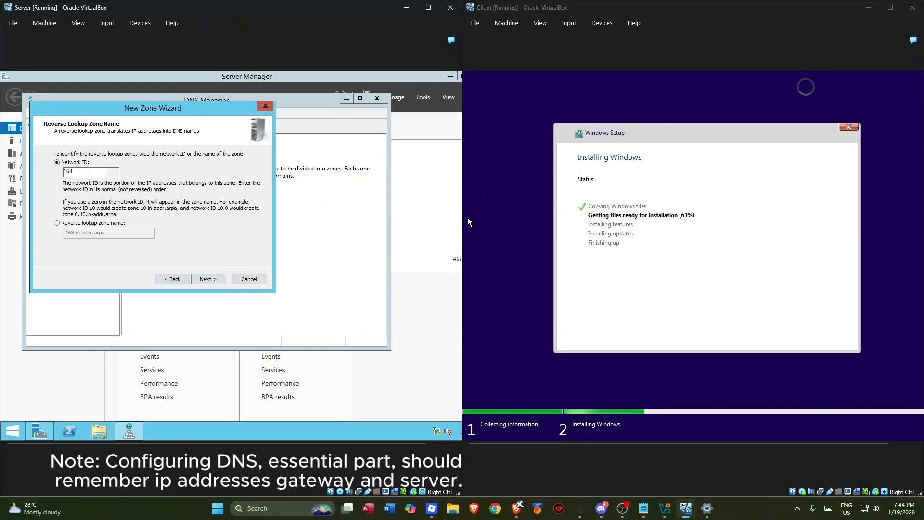
{"action": "key", "text": "BackSpace"}
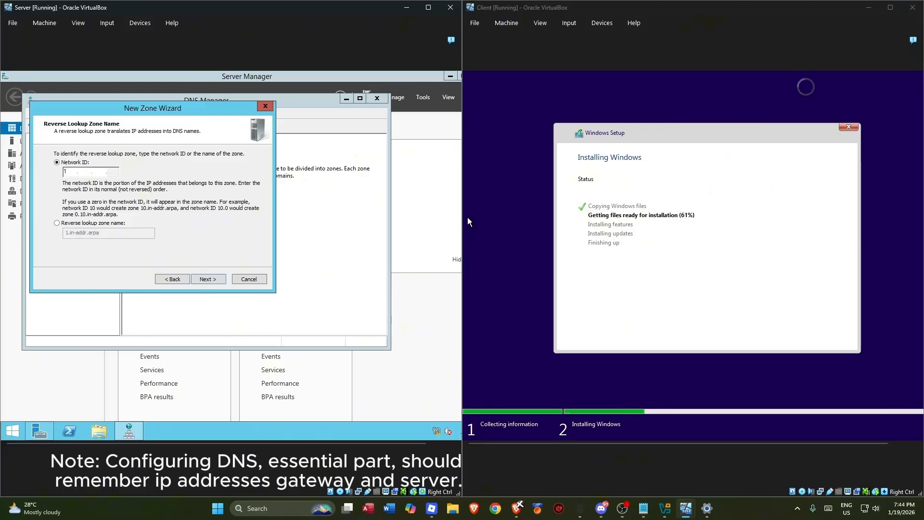
- Check the server's IP settings by running ipconfig in a Command Prompt
{"action": "type", "text": "92"}
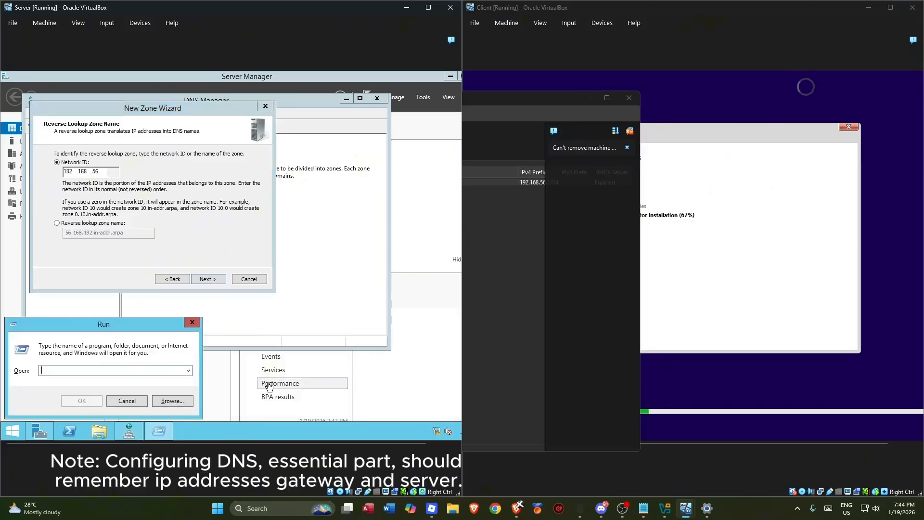
{"action": "type", "text": "cmd"}
{"action": "key", "text": "Return"}
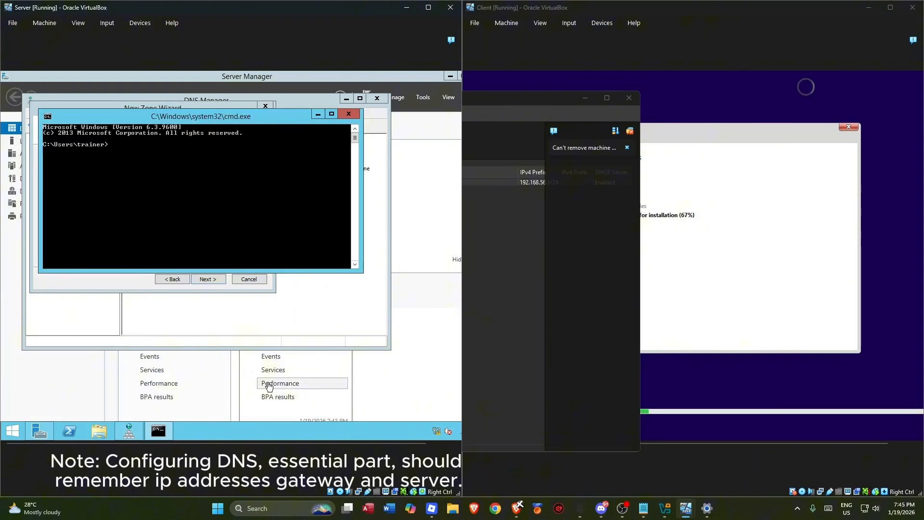
{"action": "type", "text": "ipconfig"}
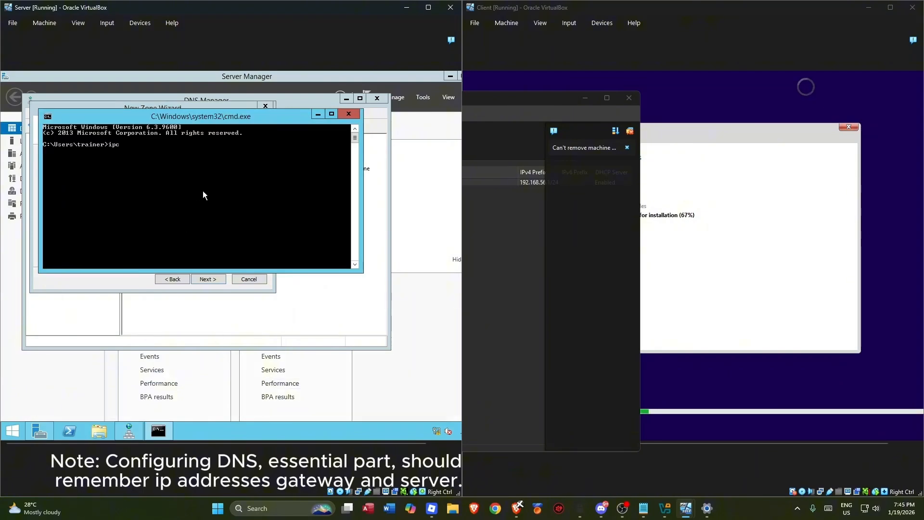
{"action": "key", "text": "Return"}
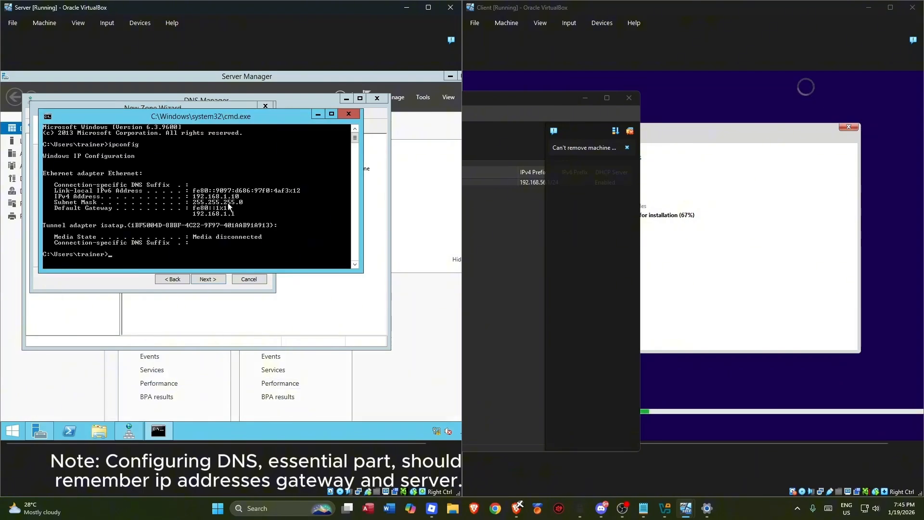
{"action": "left_click", "coordinate": [353, 118]}
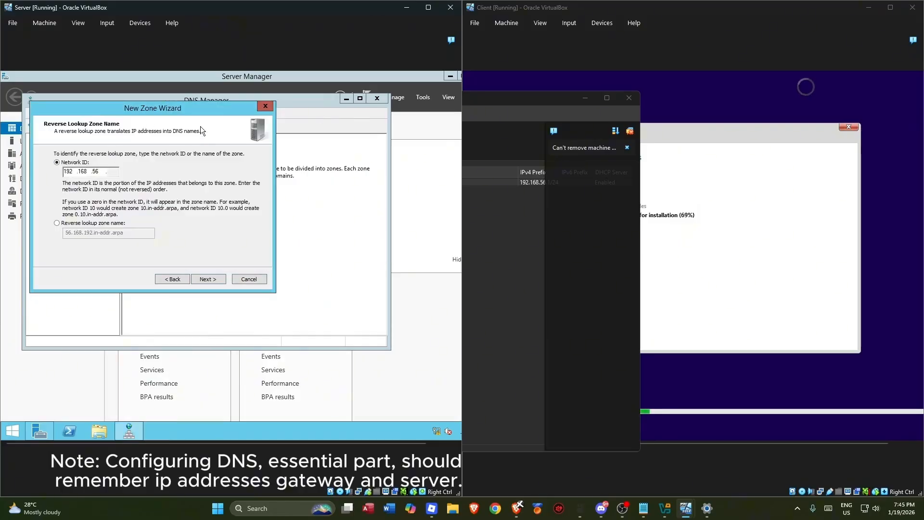
- Set the reverse zone network ID to 192.168.1 and keep secure dynamic updates
{"action": "key", "text": "BackSpace"}
{"action": "key", "text": "BackSpace"}
{"action": "type", "text": "1"}
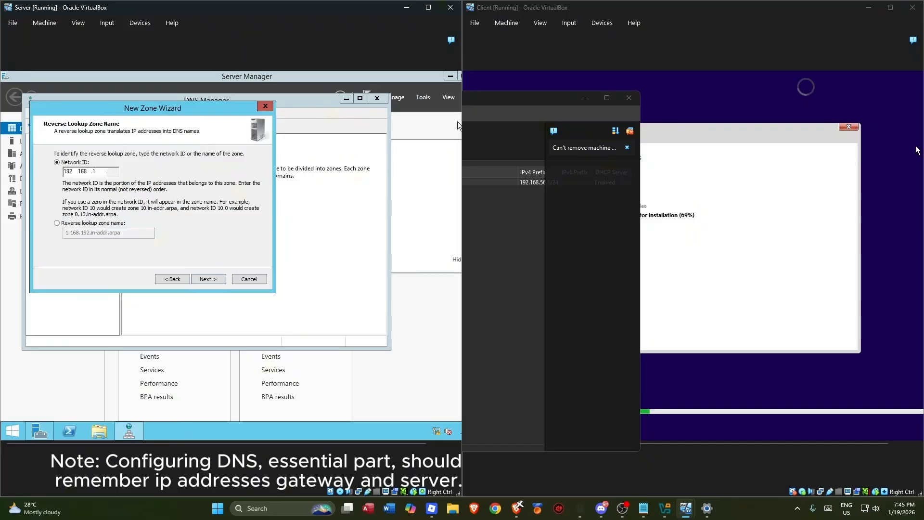
{"action": "left_click", "coordinate": [208, 279]}
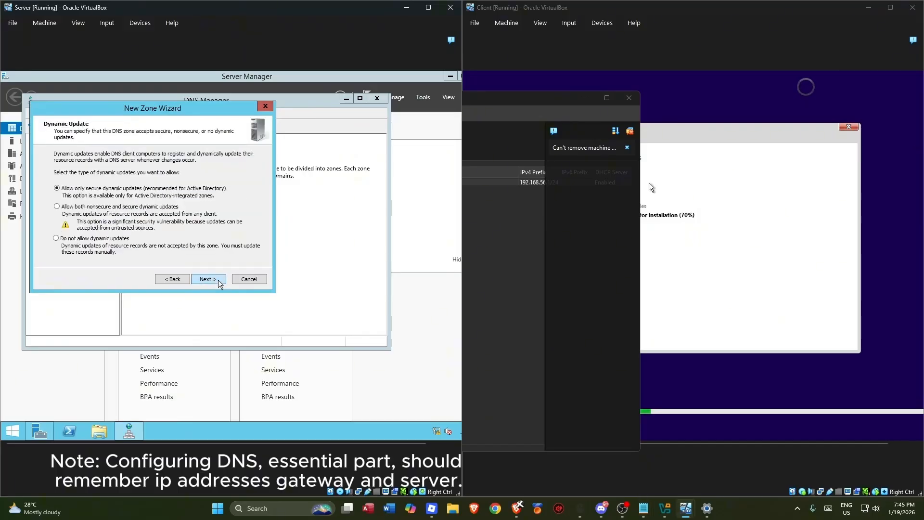
{"action": "left_click", "coordinate": [205, 283]}
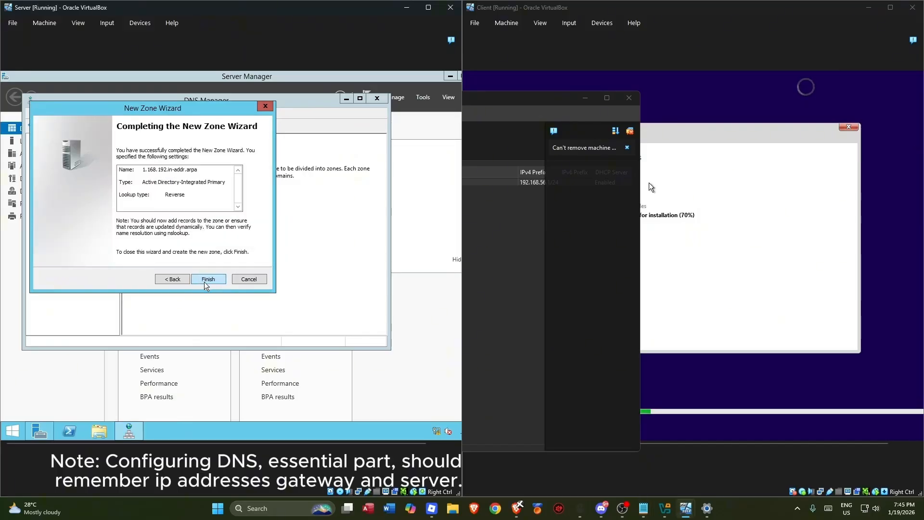
- Finish creating reverse zone 1.168.192.in-addr.arpa and bring up its context menu
{"action": "left_click", "coordinate": [175, 283]}
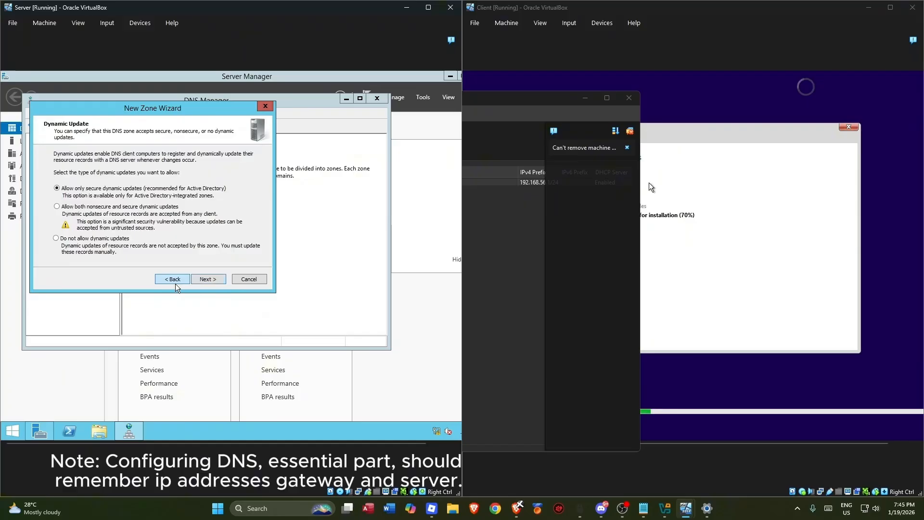
{"action": "left_click", "coordinate": [205, 279]}
{"action": "left_click", "coordinate": [205, 279]}
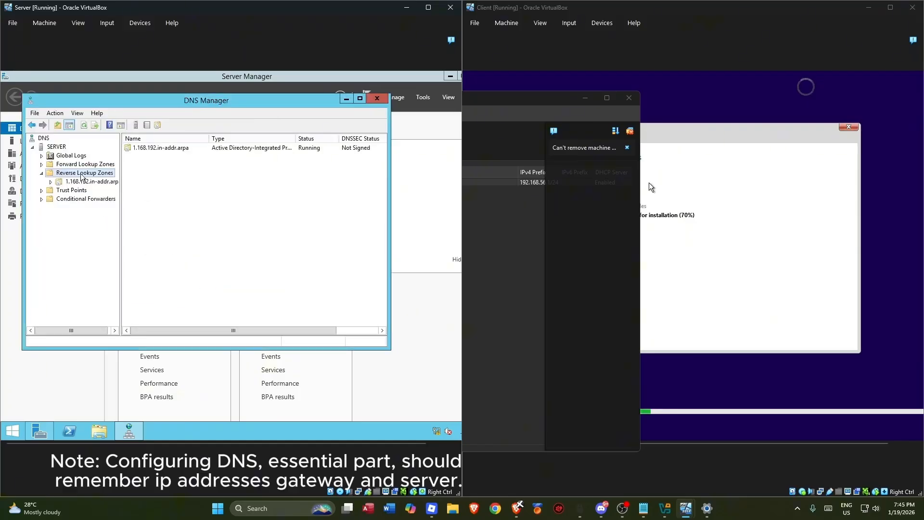
{"action": "left_click", "coordinate": [56, 182]}
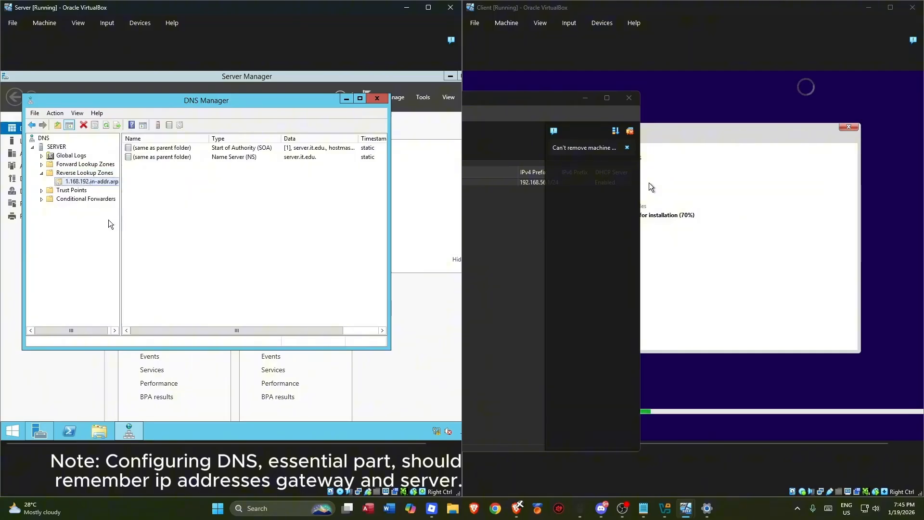
{"action": "right_click", "coordinate": [85, 184]}
{"action": "left_click", "coordinate": [277, 244]}
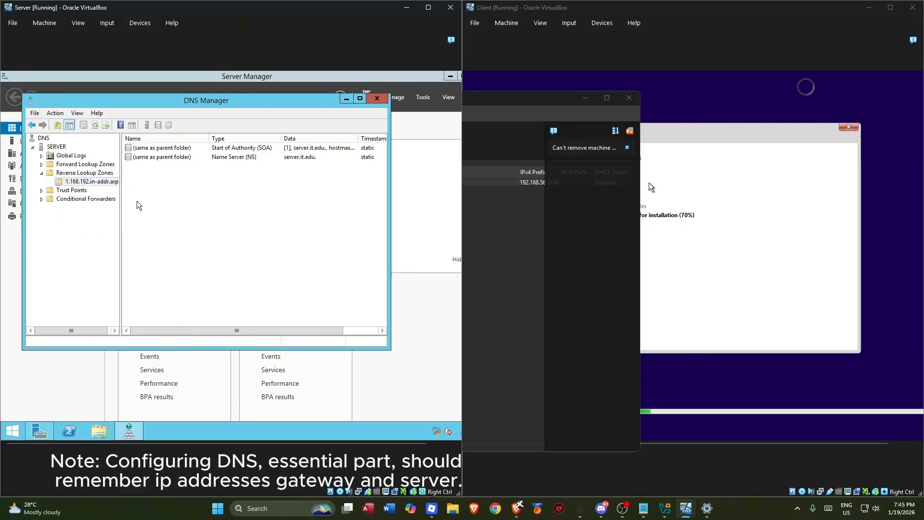
{"action": "right_click", "coordinate": [101, 181]}
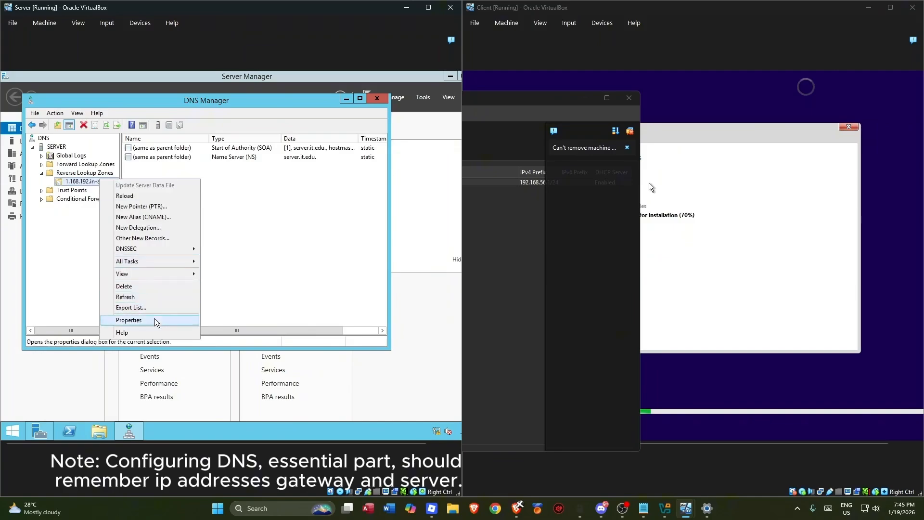
- Add a PTR record mapping 192.168.1.10 to server.it.edu, browsed from the it.edu zone
{"action": "left_click", "coordinate": [144, 206]}
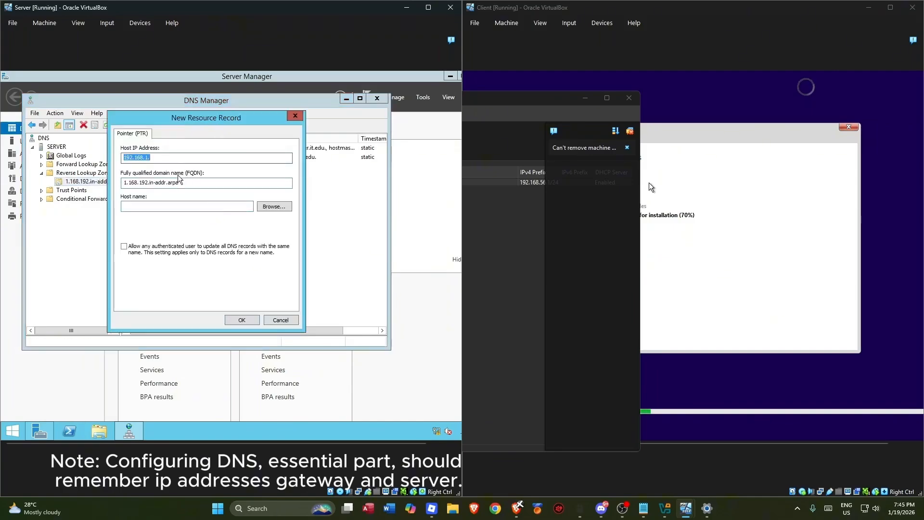
{"action": "left_click", "coordinate": [183, 156]}
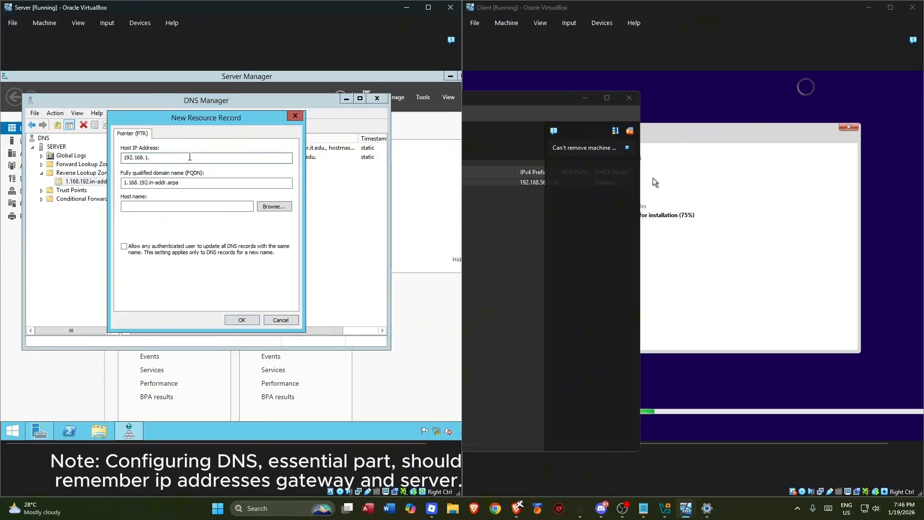
{"action": "type", "text": "10"}
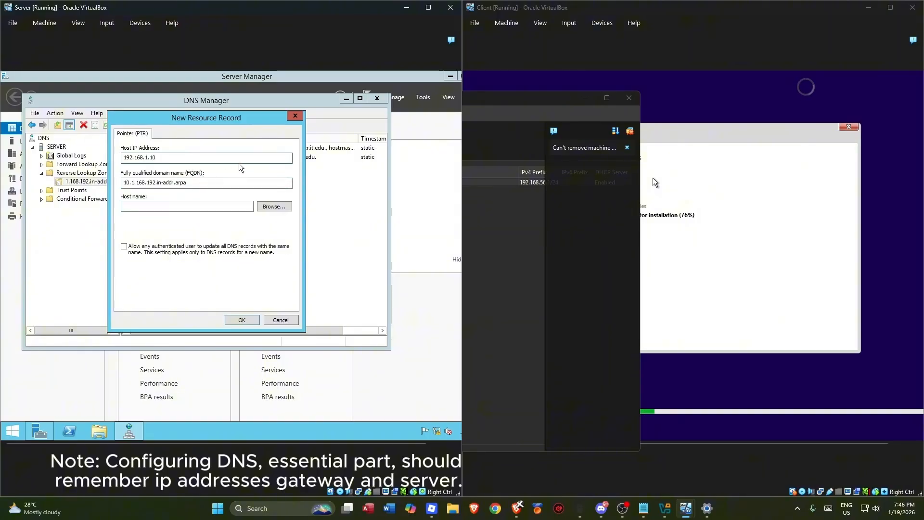
{"action": "left_click", "coordinate": [272, 207]}
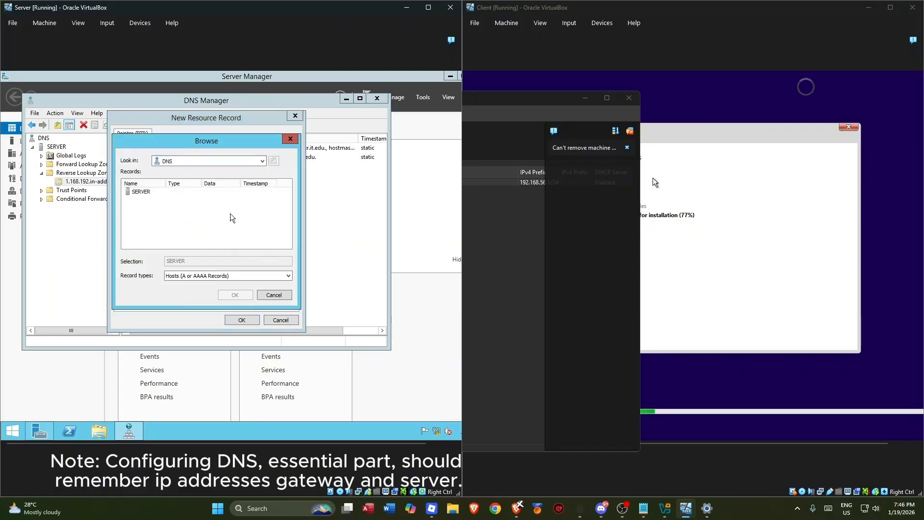
{"action": "left_click_drag", "start_coordinate": [258, 146], "coordinate": [400, 145]}
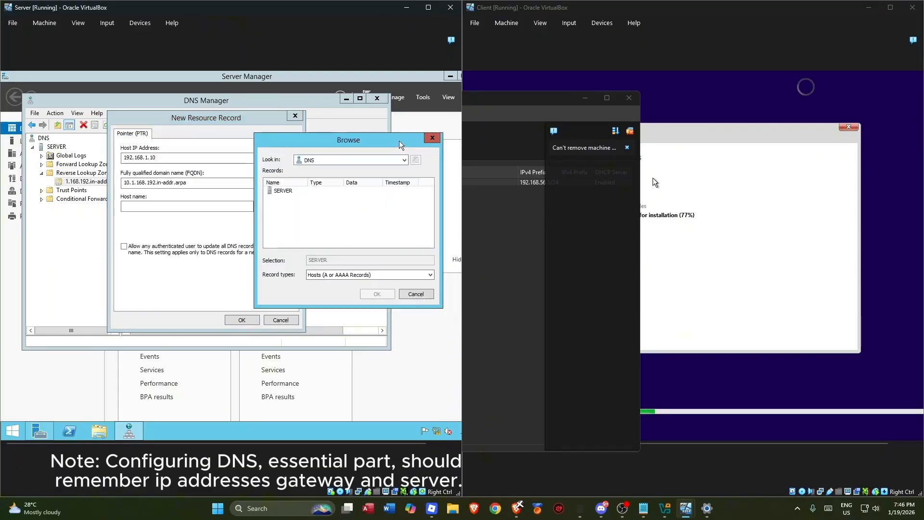
{"action": "double_click", "coordinate": [282, 191]}
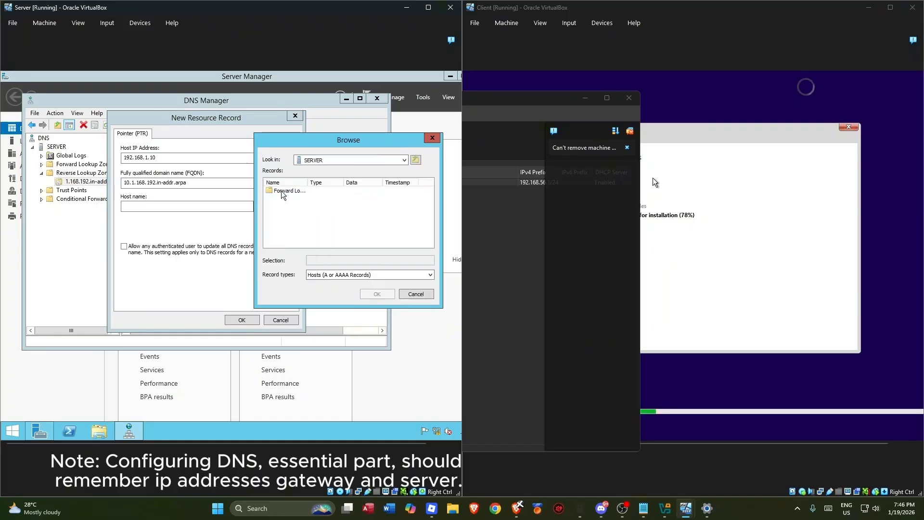
{"action": "double_click", "coordinate": [284, 191]}
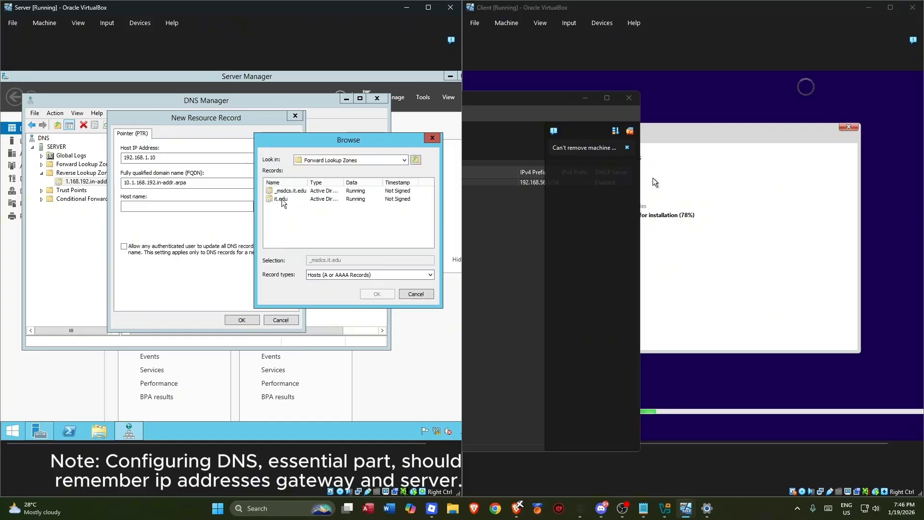
{"action": "double_click", "coordinate": [283, 199]}
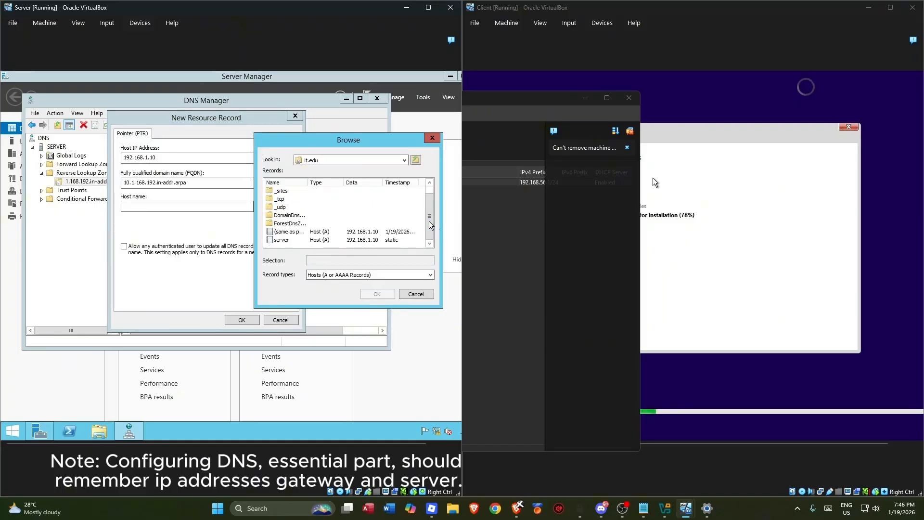
{"action": "scroll", "coordinate": [359, 232], "scroll_direction": "down", "scroll_amount": 1}
{"action": "left_click", "coordinate": [287, 240]}
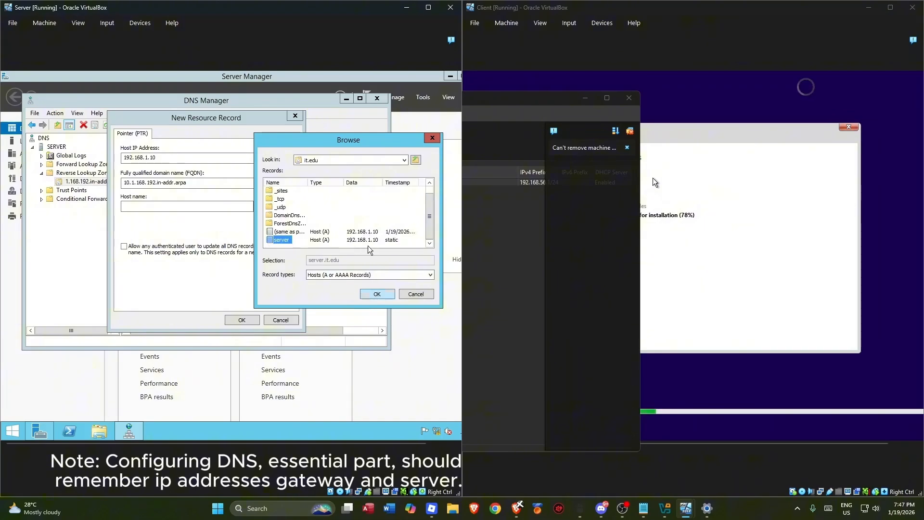
{"action": "left_click", "coordinate": [377, 295]}
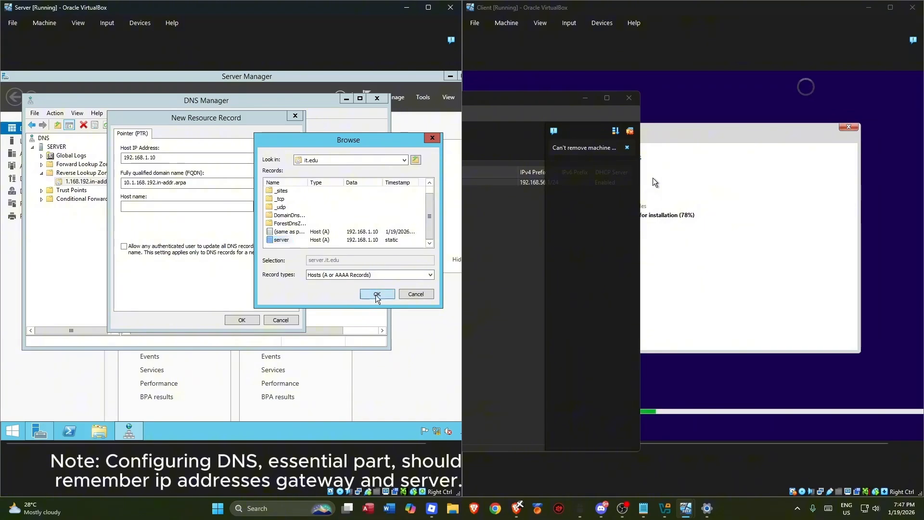
{"action": "left_click", "coordinate": [242, 320]}
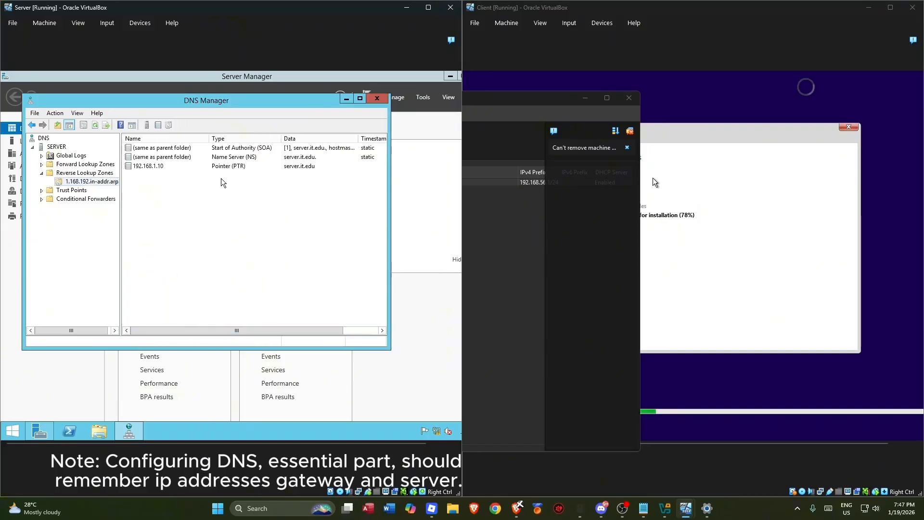
- Close DNS Manager, launch the DHCP console from Tools, and minimize VirtualBox Manager
{"action": "left_click", "coordinate": [376, 99]}
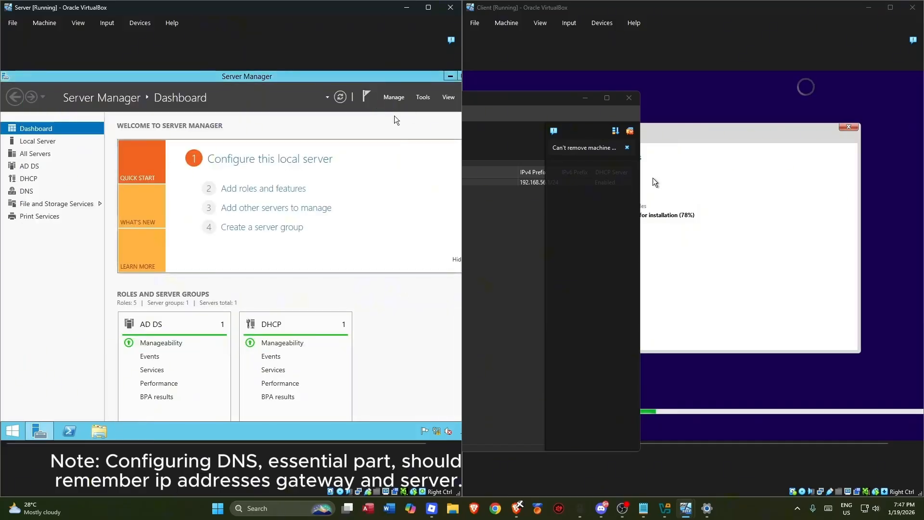
{"action": "left_click", "coordinate": [418, 97]}
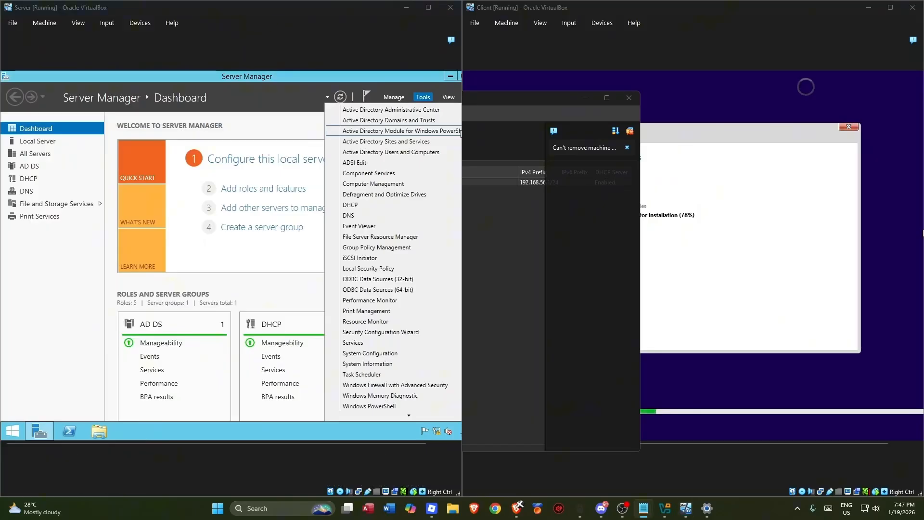
{"action": "left_click", "coordinate": [369, 206]}
{"action": "left_click", "coordinate": [588, 99]}
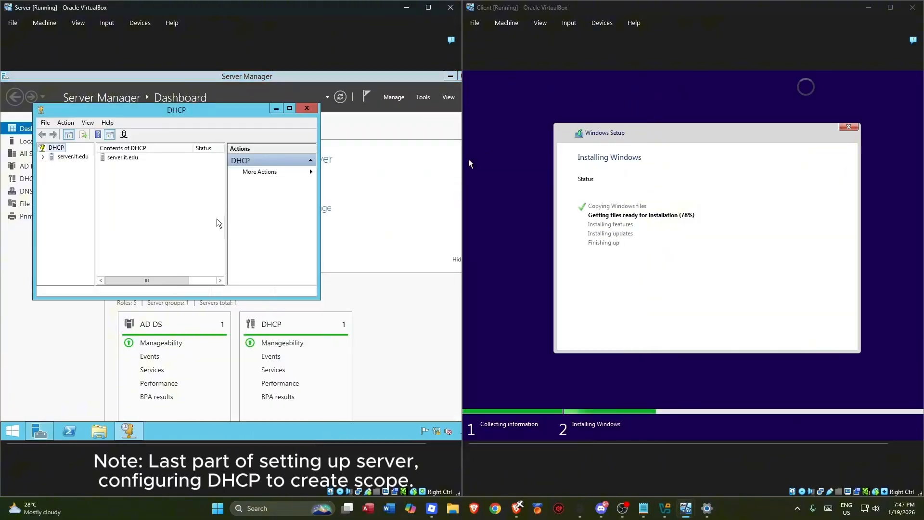
- Expand server.it.edu and look through the console's menus without choosing anything
{"action": "left_click", "coordinate": [44, 158]}
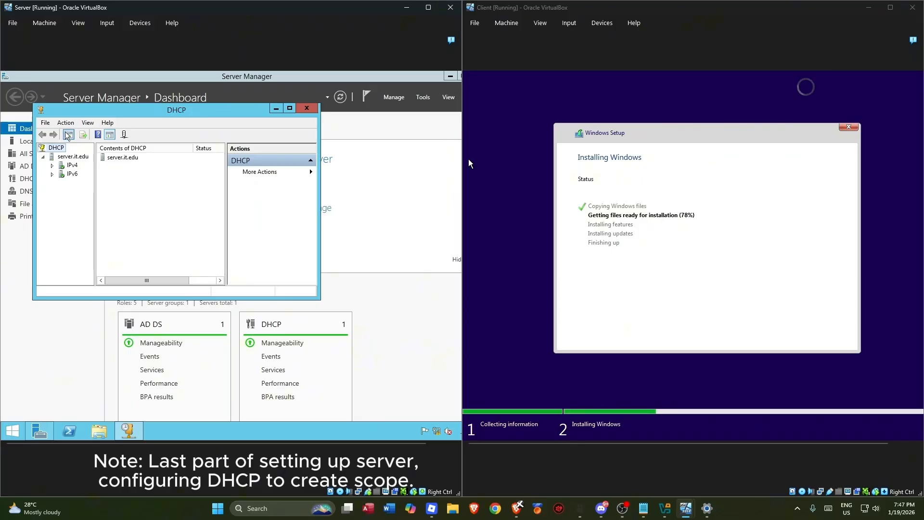
{"action": "left_click", "coordinate": [67, 157]}
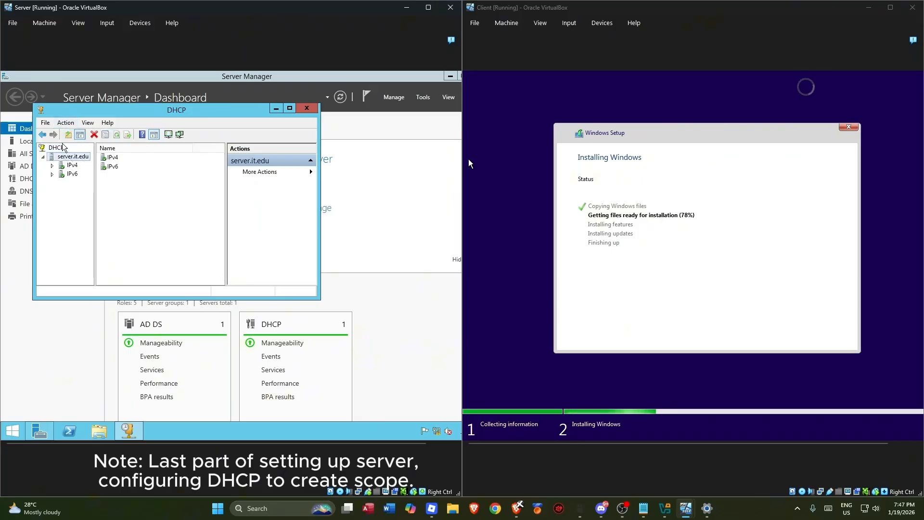
{"action": "left_click", "coordinate": [88, 123]}
{"action": "mouse_move", "coordinate": [66, 123]}
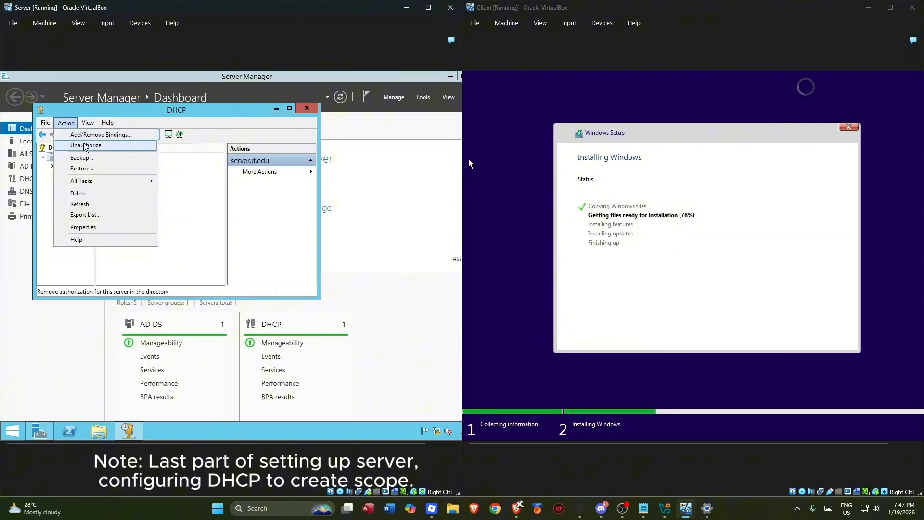
{"action": "left_click", "coordinate": [44, 199]}
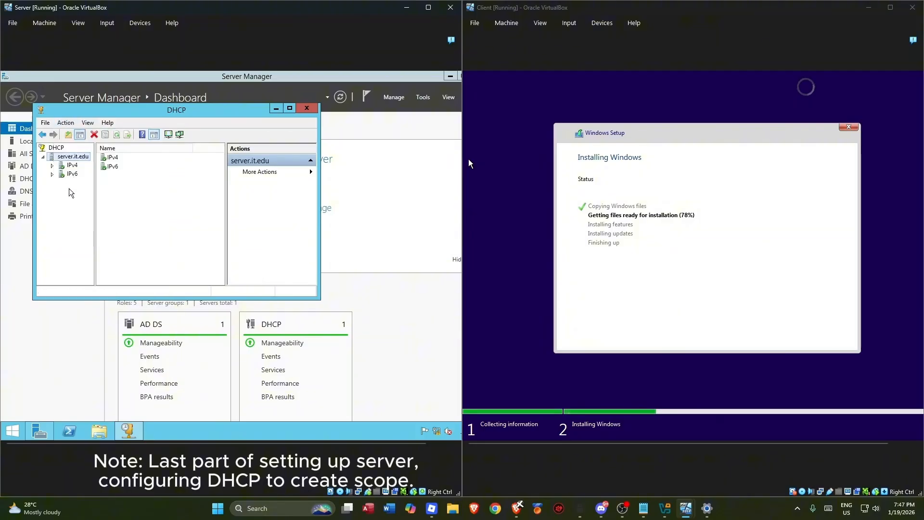
{"action": "left_click", "coordinate": [88, 123]}
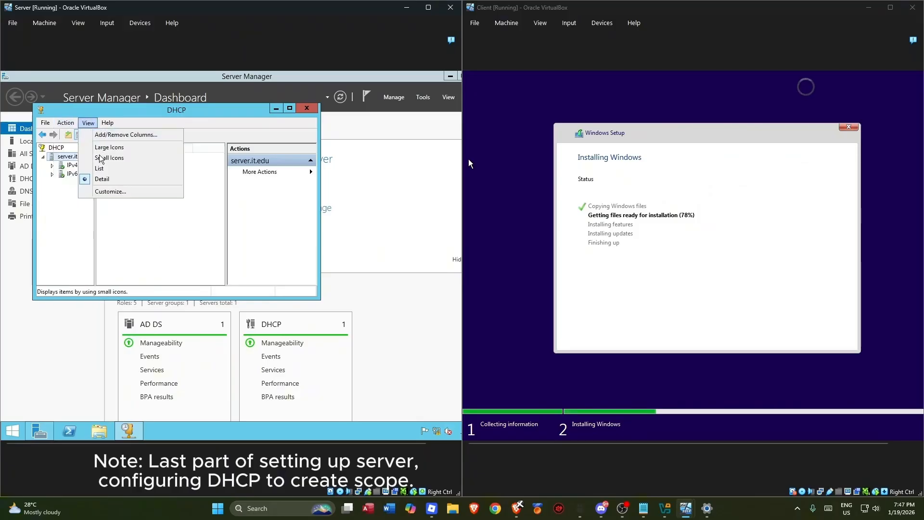
{"action": "mouse_move", "coordinate": [66, 123]}
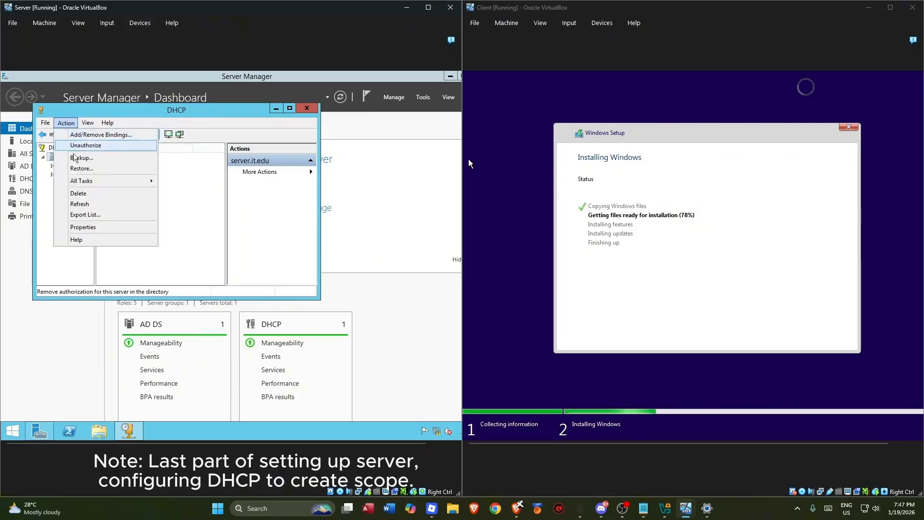
{"action": "left_click", "coordinate": [61, 259]}
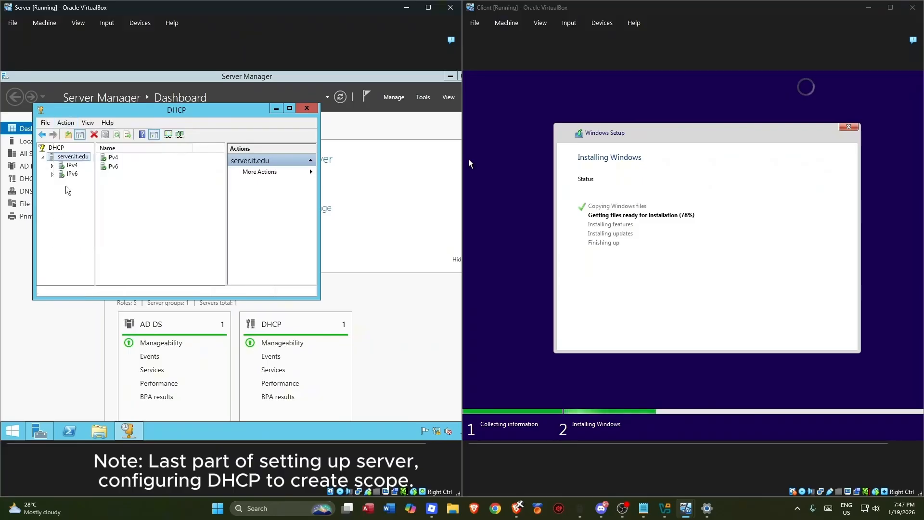
- Unauthorize the DHCP server server.it.edu and confirm with Yes
{"action": "left_click", "coordinate": [62, 123]}
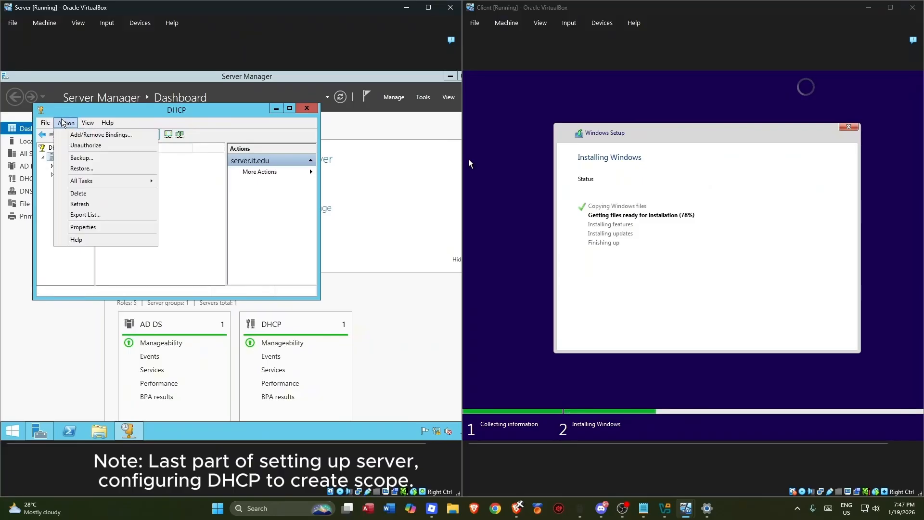
{"action": "left_click", "coordinate": [72, 144]}
{"action": "left_click", "coordinate": [293, 289]}
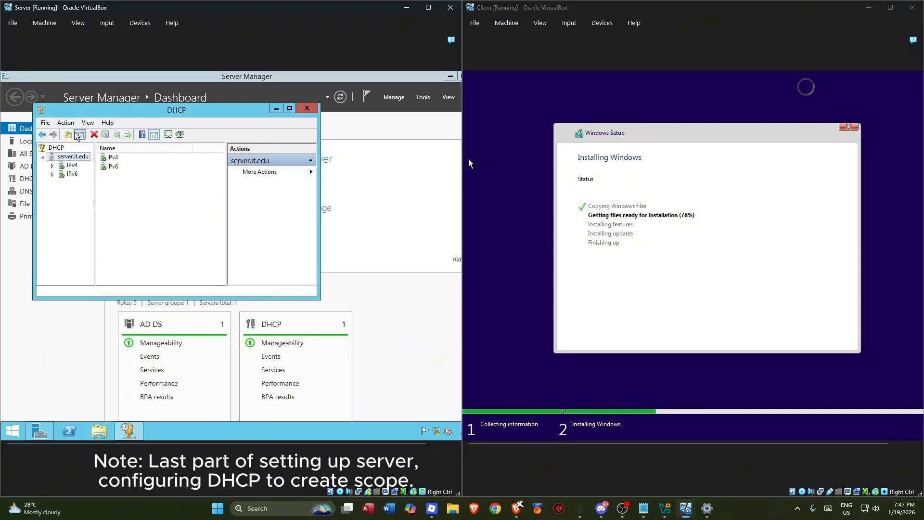
{"action": "double_click", "coordinate": [69, 157]}
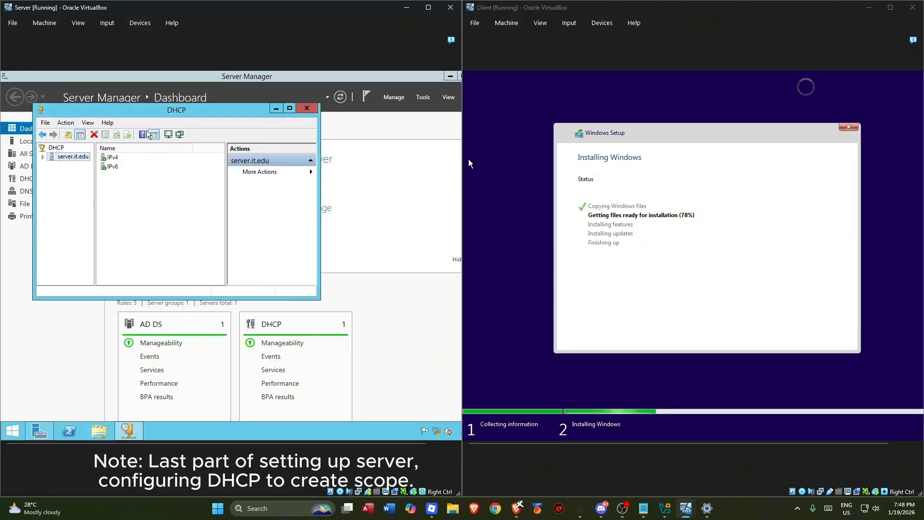
- Refresh, re-authorize the DHCP server, and refresh again to show its updated status
{"action": "left_click", "coordinate": [67, 125]}
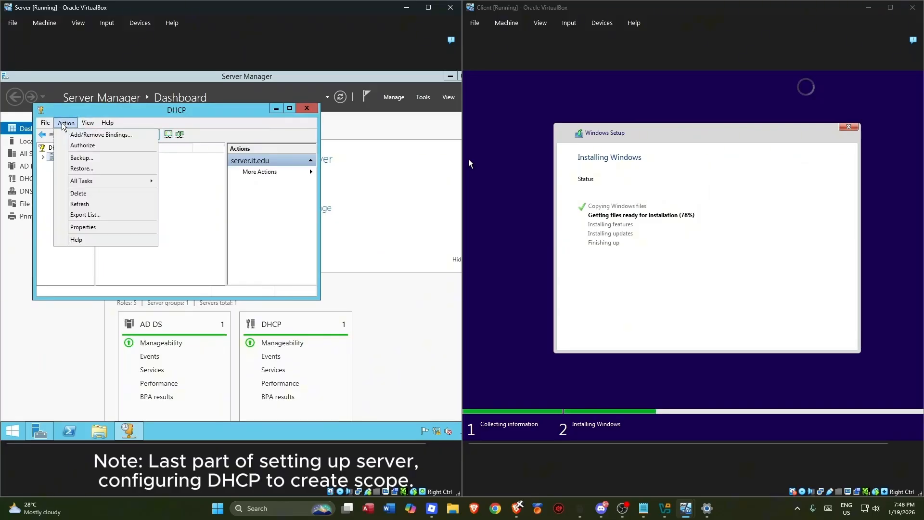
{"action": "left_click", "coordinate": [84, 205]}
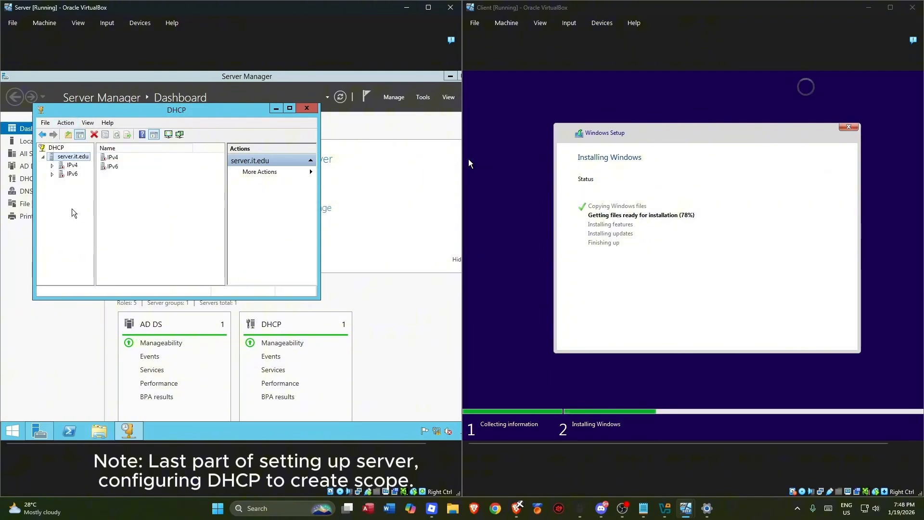
{"action": "left_click", "coordinate": [66, 123]}
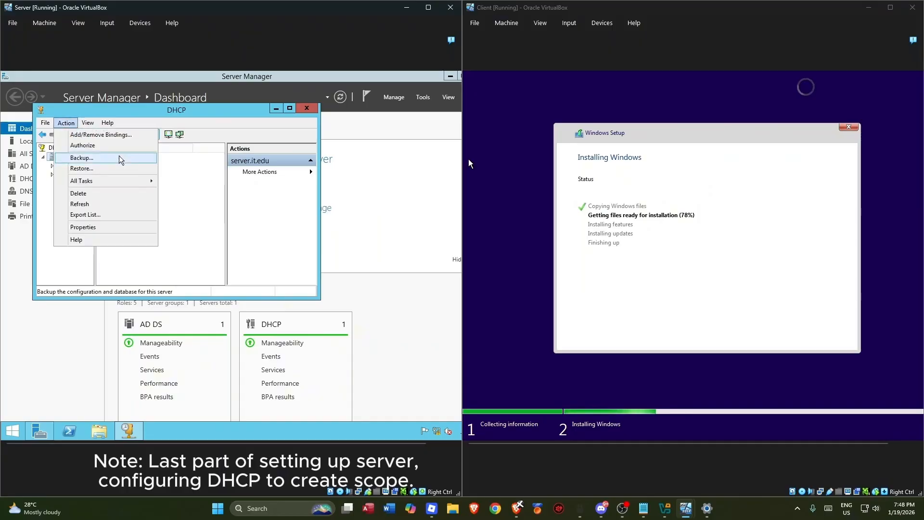
{"action": "left_click", "coordinate": [80, 148]}
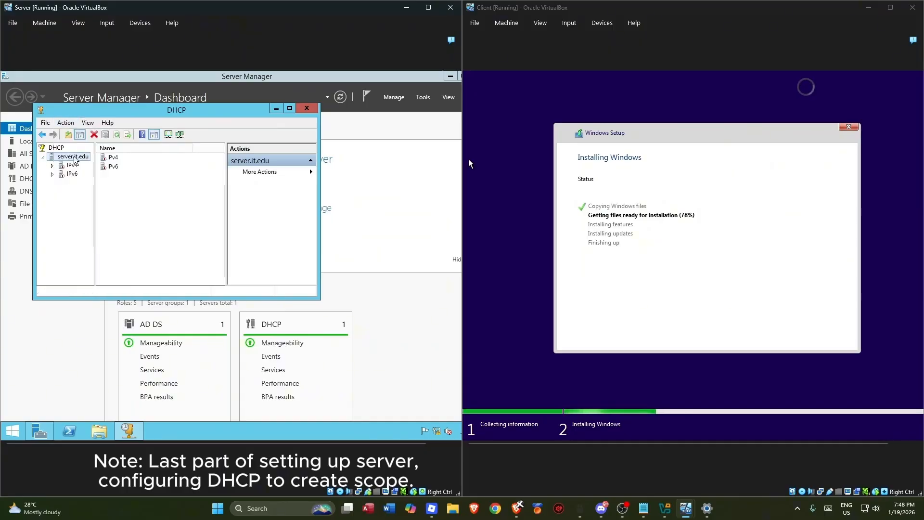
{"action": "left_click", "coordinate": [66, 122]}
{"action": "left_click", "coordinate": [80, 203]}
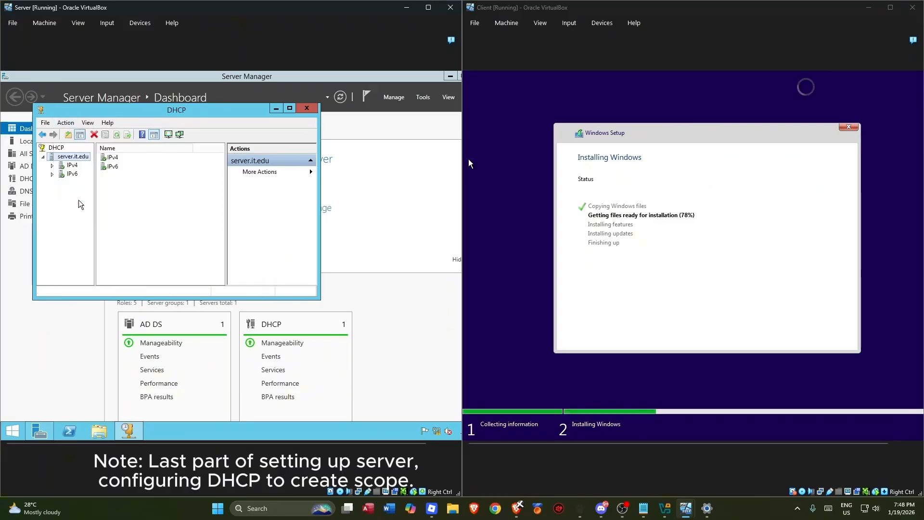
- Expand the IPv4 node and start the New Scope wizard
{"action": "double_click", "coordinate": [70, 166]}
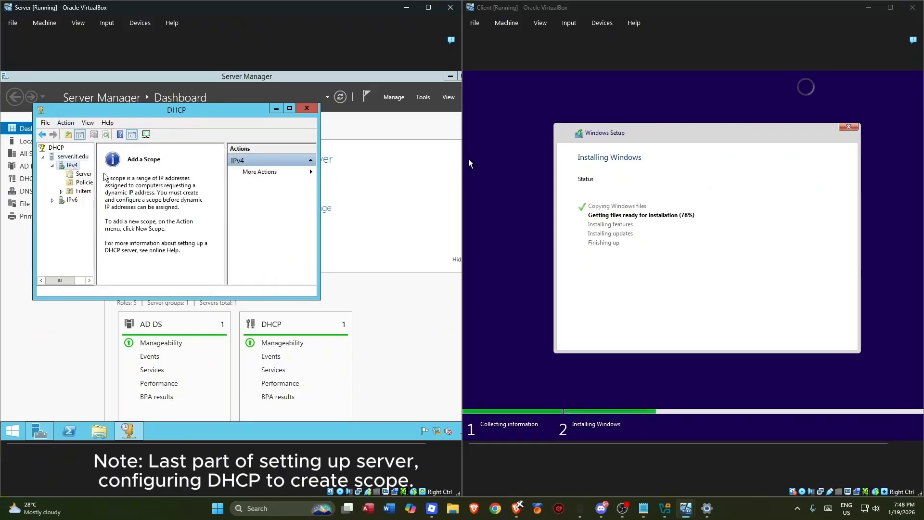
{"action": "right_click", "coordinate": [75, 166]}
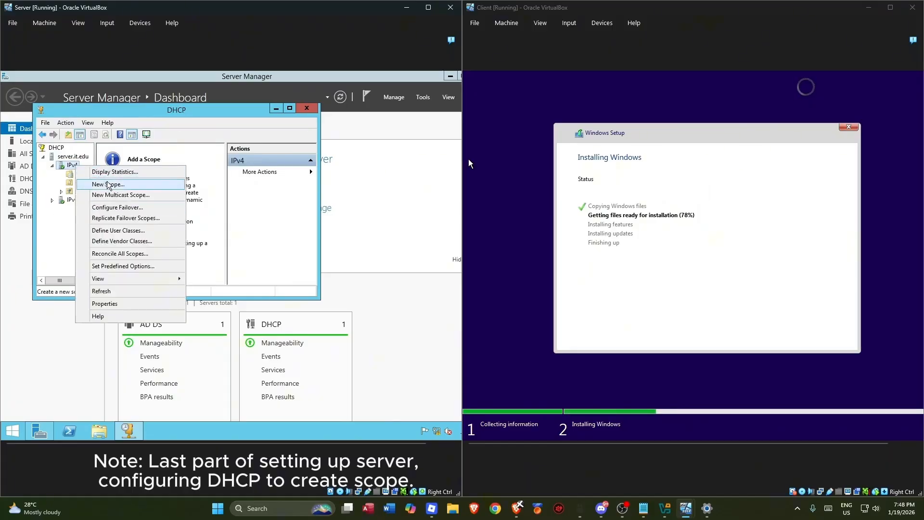
{"action": "left_click", "coordinate": [75, 202]}
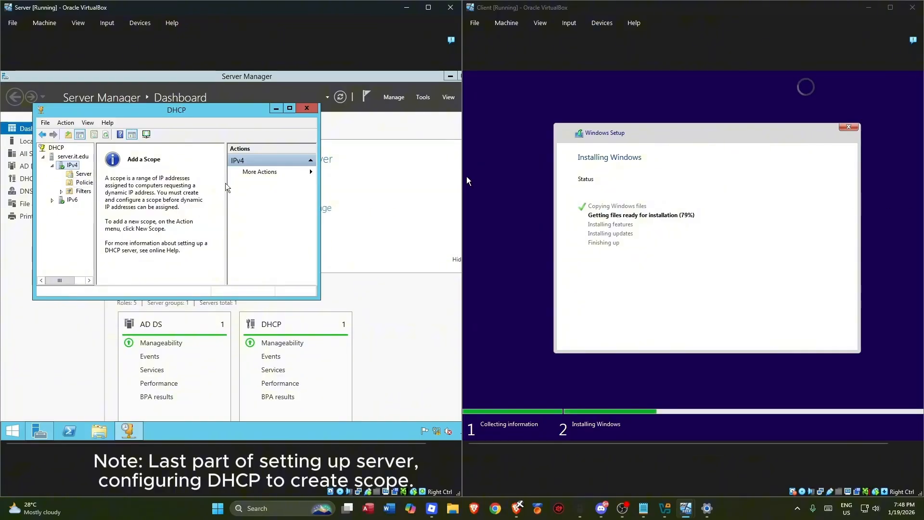
{"action": "right_click", "coordinate": [70, 167]}
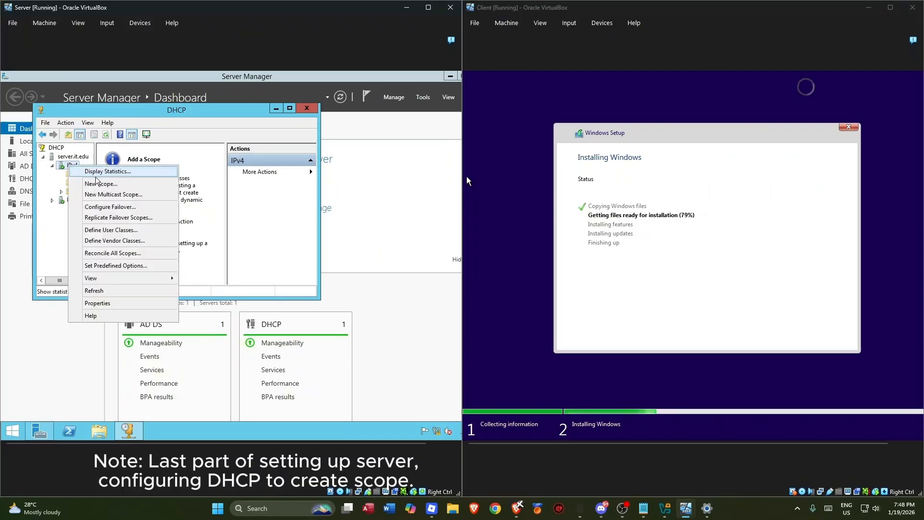
{"action": "left_click", "coordinate": [96, 183]}
- Name the scope 'scope' with range 192.168.1.11 to 192.168.1.100, mask 255.255.255.0
{"action": "left_click", "coordinate": [242, 286]}
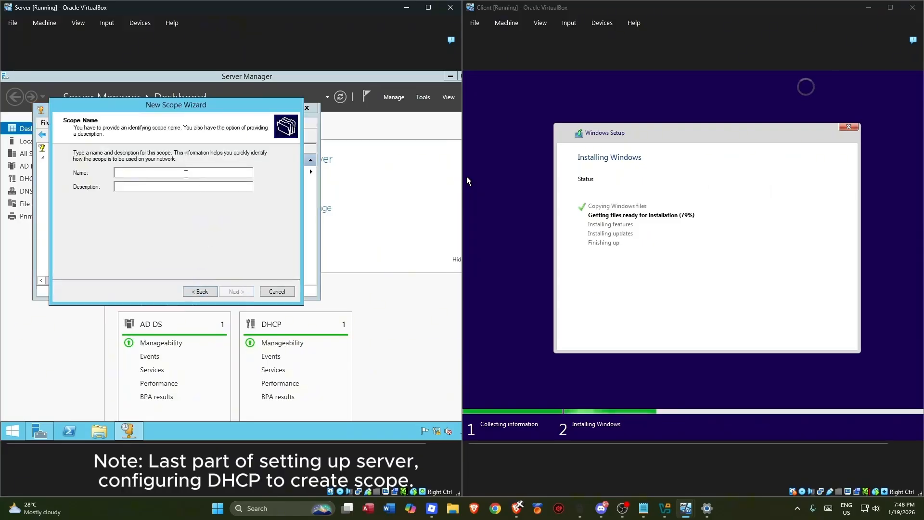
{"action": "type", "text": "s"}
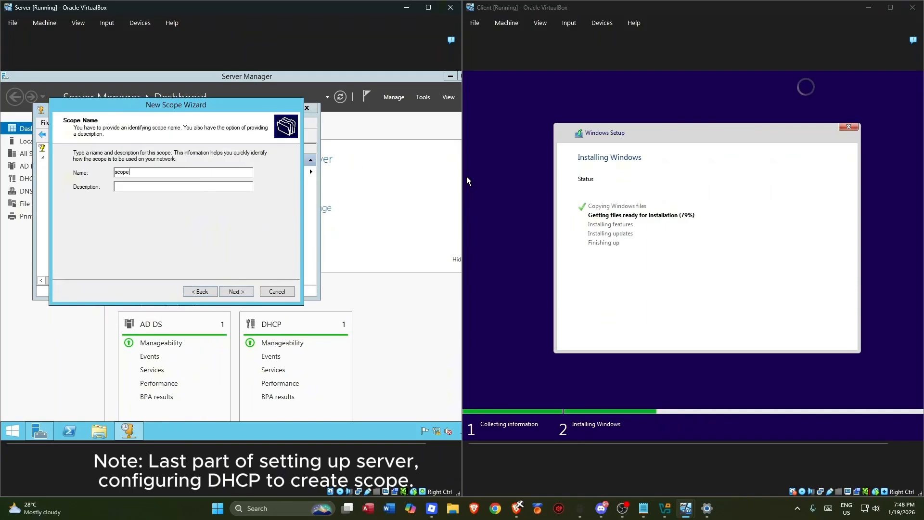
{"action": "type", "text": "cope"}
{"action": "left_click", "coordinate": [235, 291]}
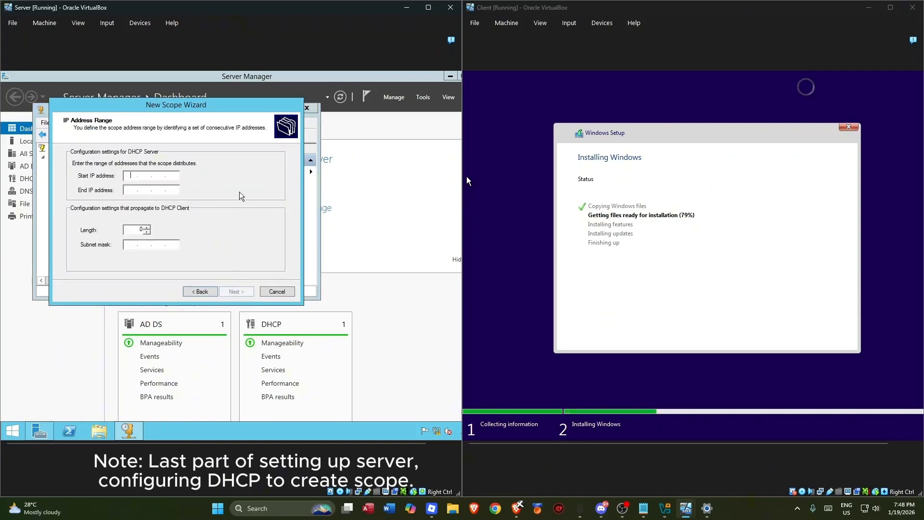
{"action": "type", "text": "192 . 1"}
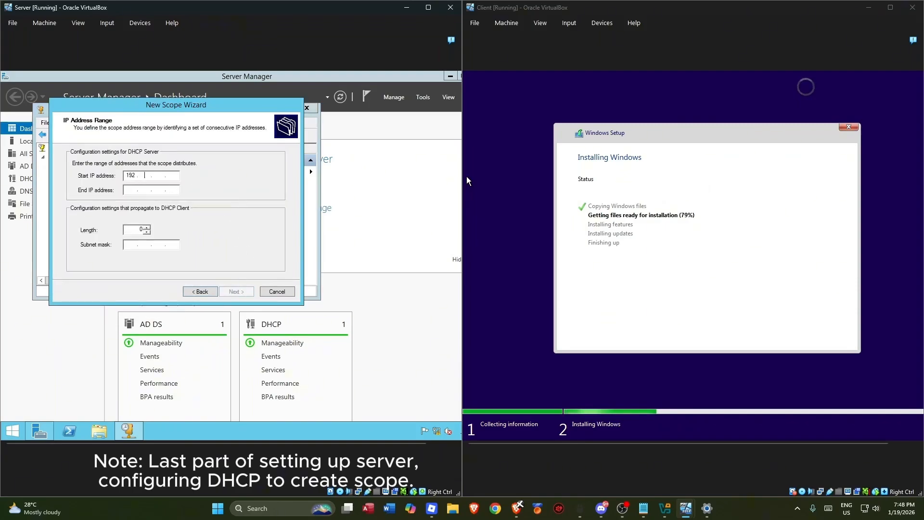
{"action": "type", "text": "68"}
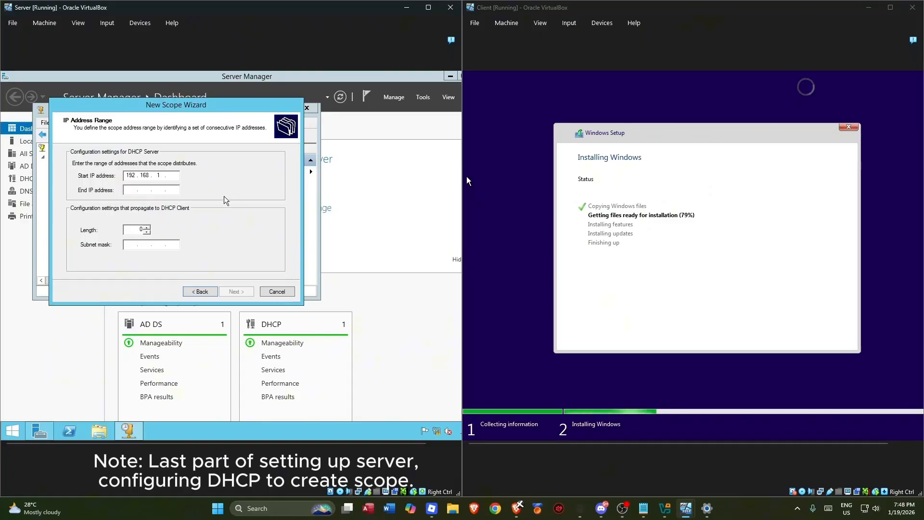
{"action": "left_click", "coordinate": [129, 190]}
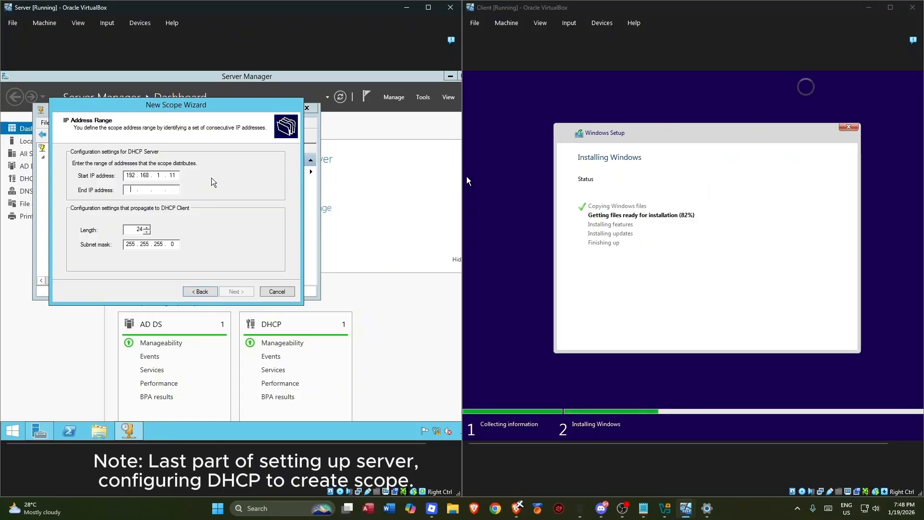
{"action": "type", "text": "192 . "}
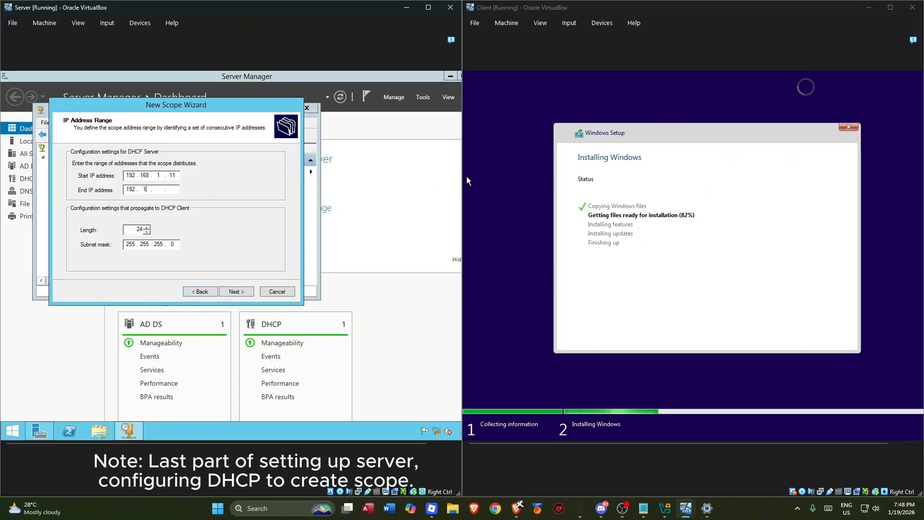
{"action": "type", "text": "168 . 1 "}
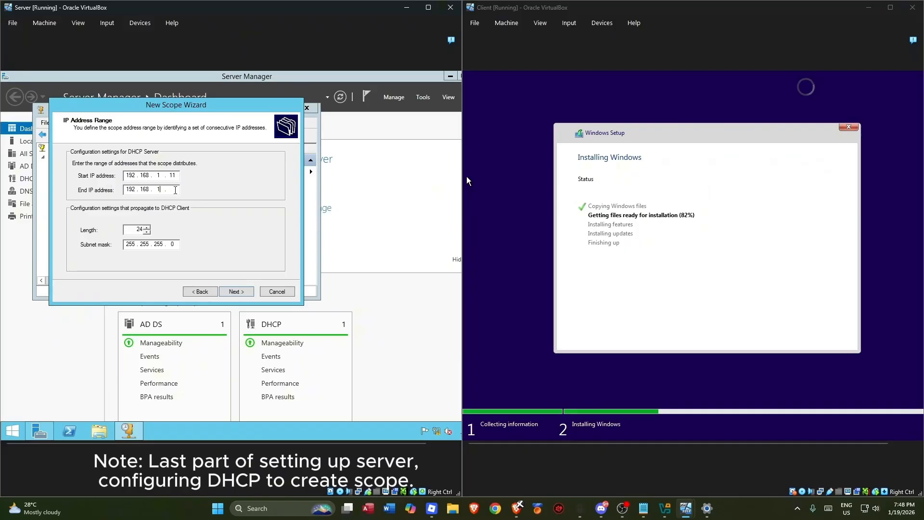
{"action": "type", "text": ". 100"}
- Accept the range with no exclusions and the default lease, and choose to configure DHCP options now
{"action": "left_click", "coordinate": [239, 290]}
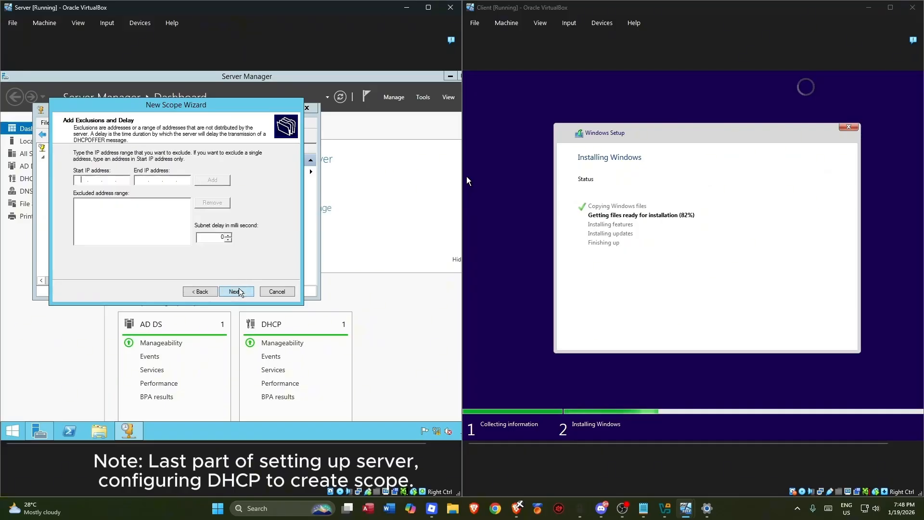
{"action": "left_click", "coordinate": [239, 288]}
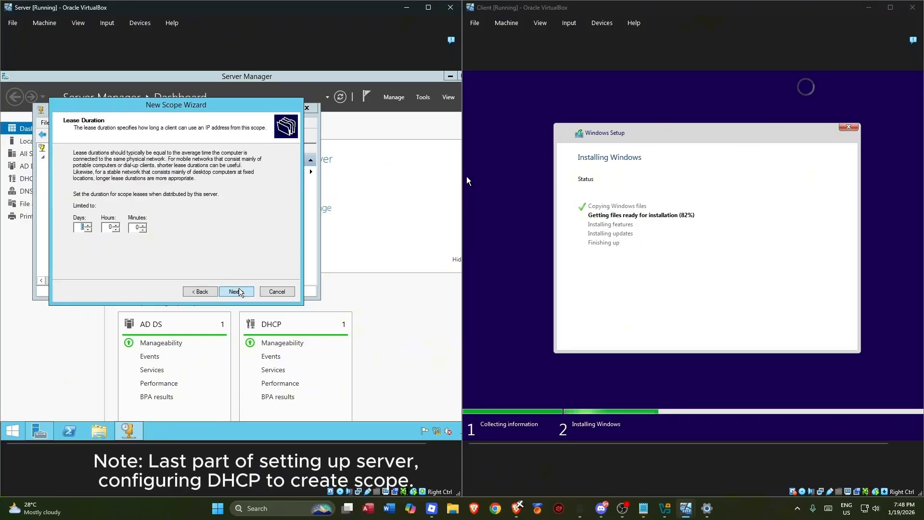
{"action": "left_click", "coordinate": [237, 292]}
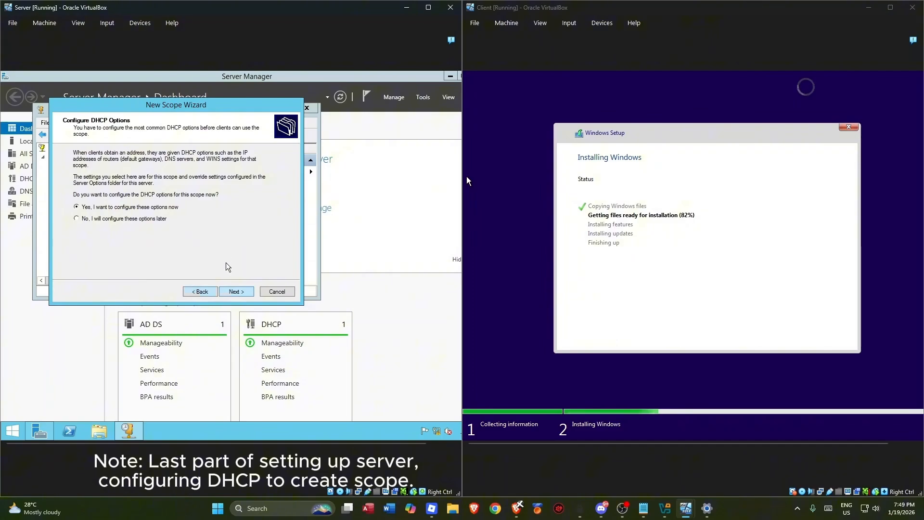
{"action": "left_click", "coordinate": [227, 289]}
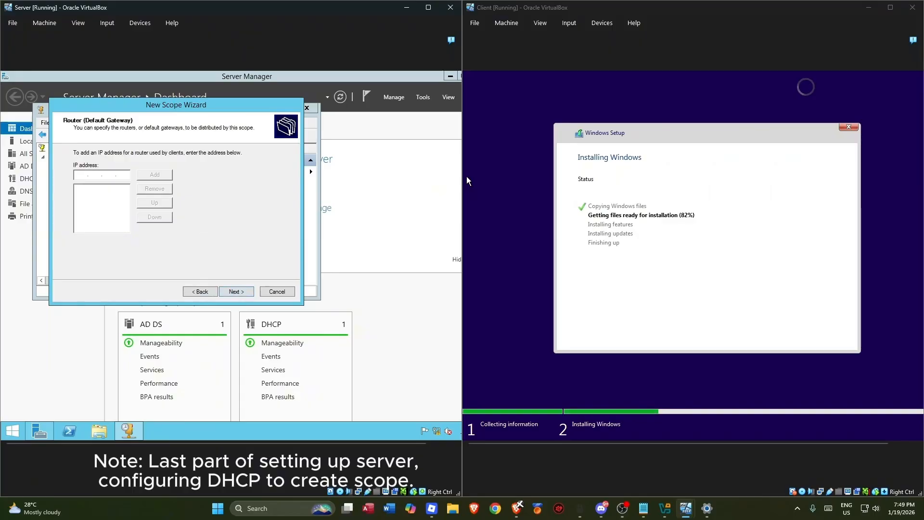
- Set the scope's router (default gateway) to 192.168.1.1 instead of 192.168.1.10
{"action": "type", "text": "192.168."}
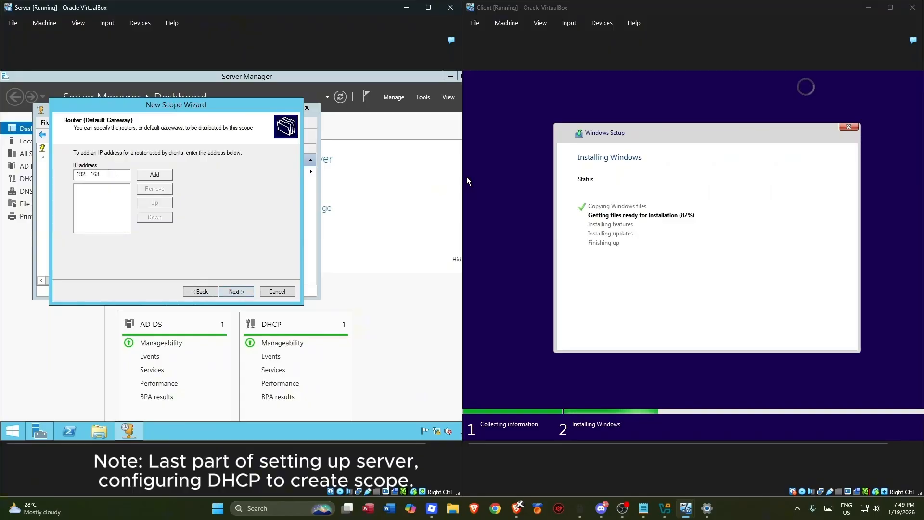
{"action": "type", "text": "1"}
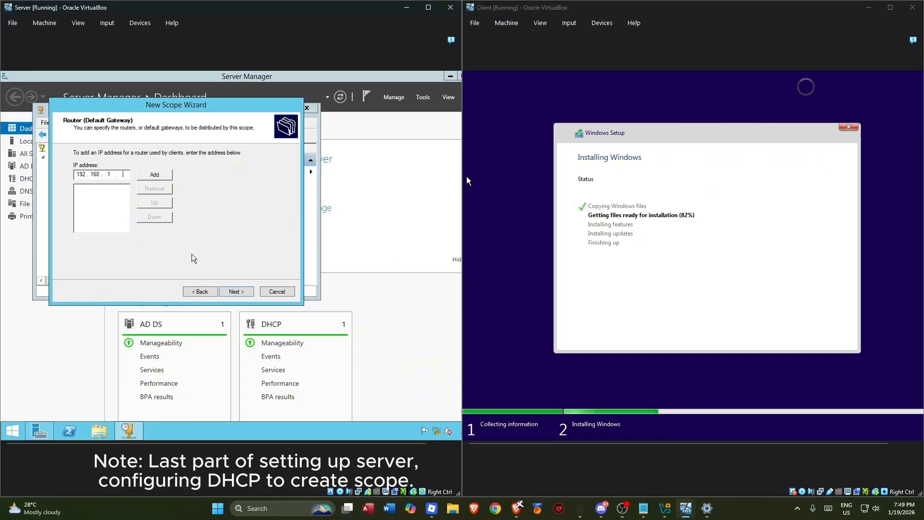
{"action": "type", "text": ".10"}
{"action": "left_click", "coordinate": [155, 175]}
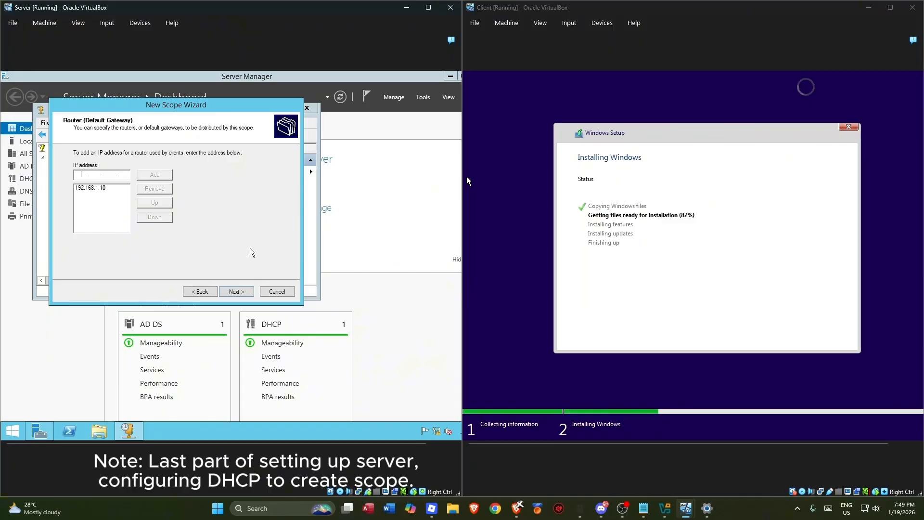
{"action": "left_click", "coordinate": [116, 188]}
{"action": "left_click", "coordinate": [154, 189]}
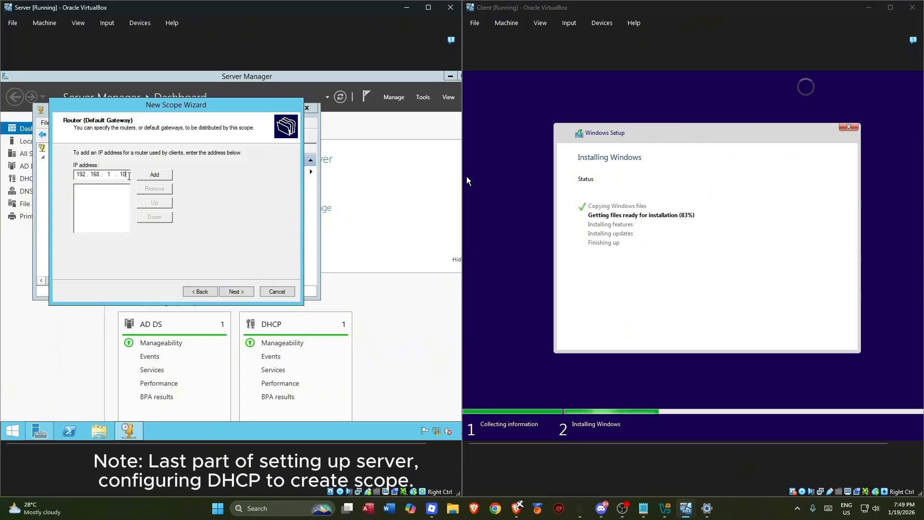
{"action": "key", "text": "BackSpace"}
{"action": "left_click", "coordinate": [240, 288]}
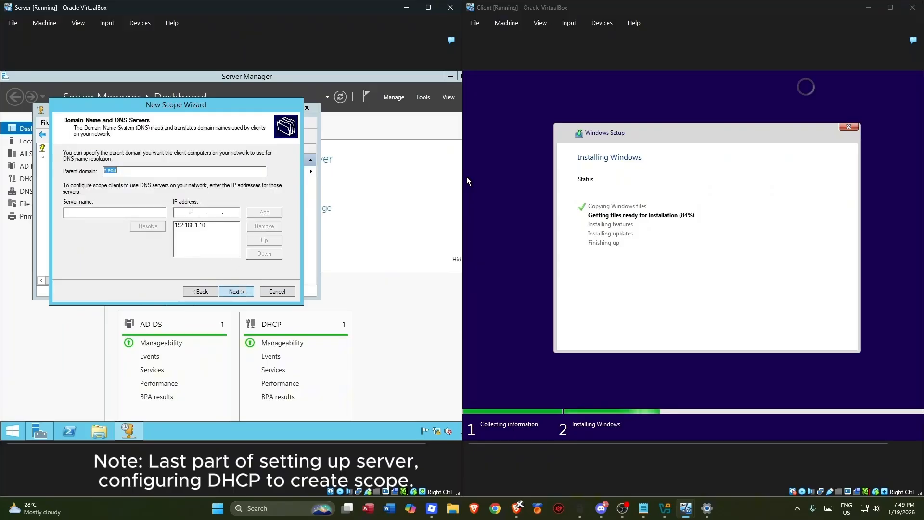
- Replace the DNS server entry with 192.168.1.10, resolved from the host name 'server'
{"action": "left_click", "coordinate": [219, 226]}
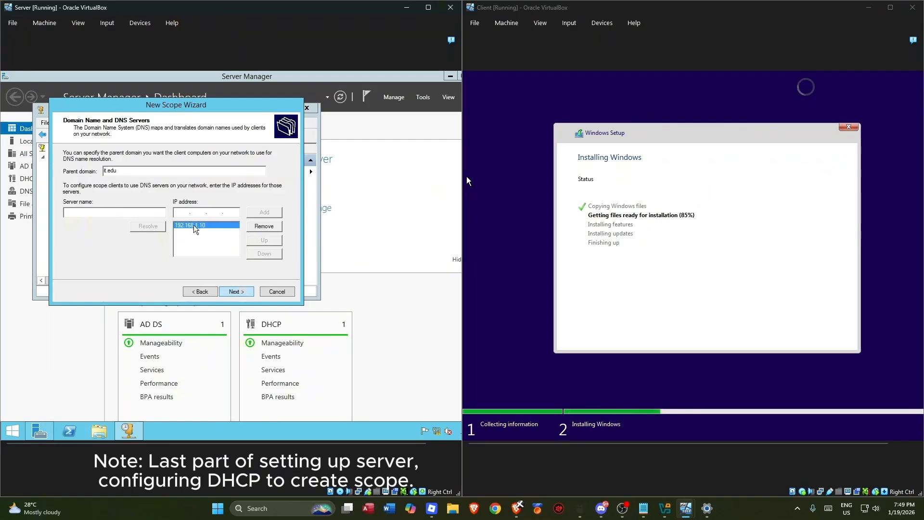
{"action": "left_click", "coordinate": [263, 226]}
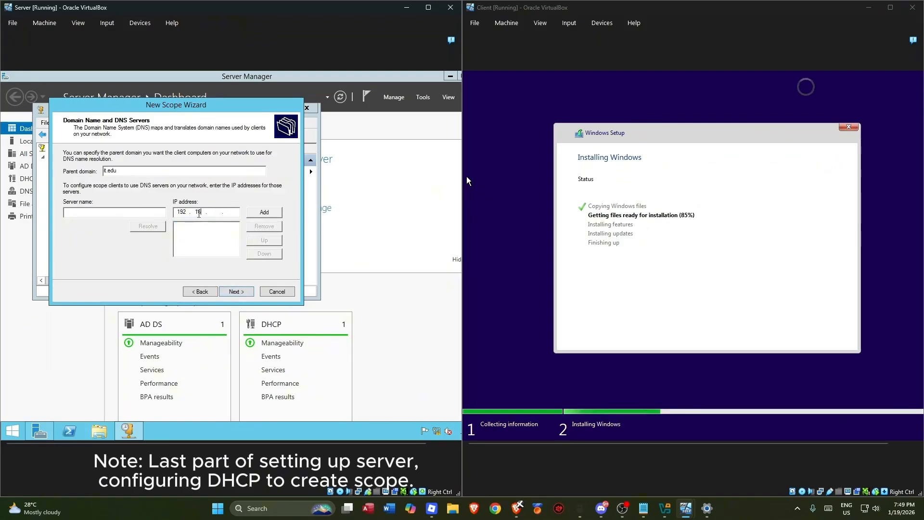
{"action": "key", "text": "BackSpace"}
{"action": "key", "text": "BackSpace"}
{"action": "key", "text": "BackSpace"}
{"action": "key", "text": "BackSpace"}
{"action": "key", "text": "BackSpace"}
{"action": "key", "text": "BackSpace"}
{"action": "type", "text": "server"}
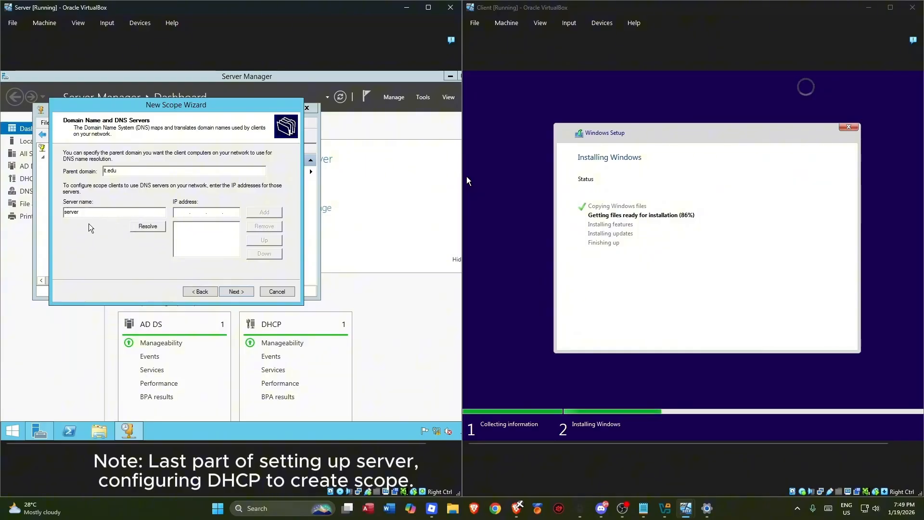
{"action": "left_click", "coordinate": [146, 227]}
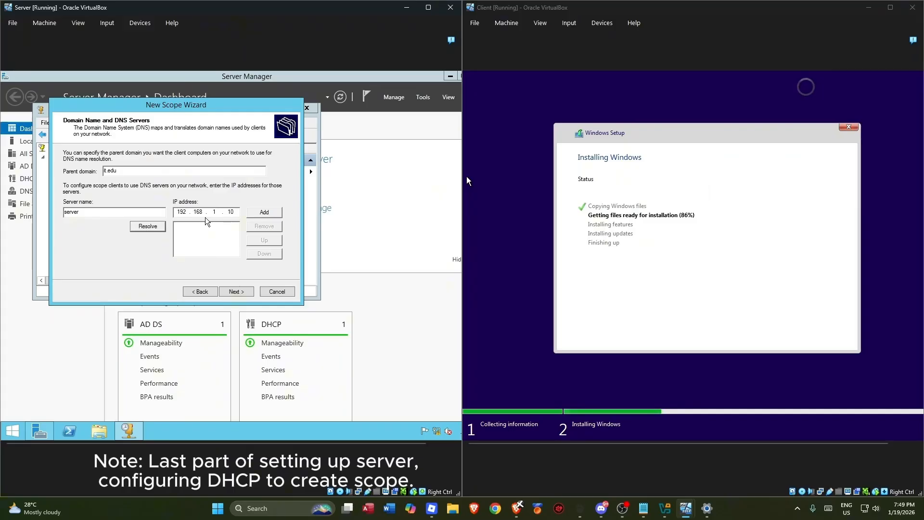
{"action": "left_click", "coordinate": [264, 212]}
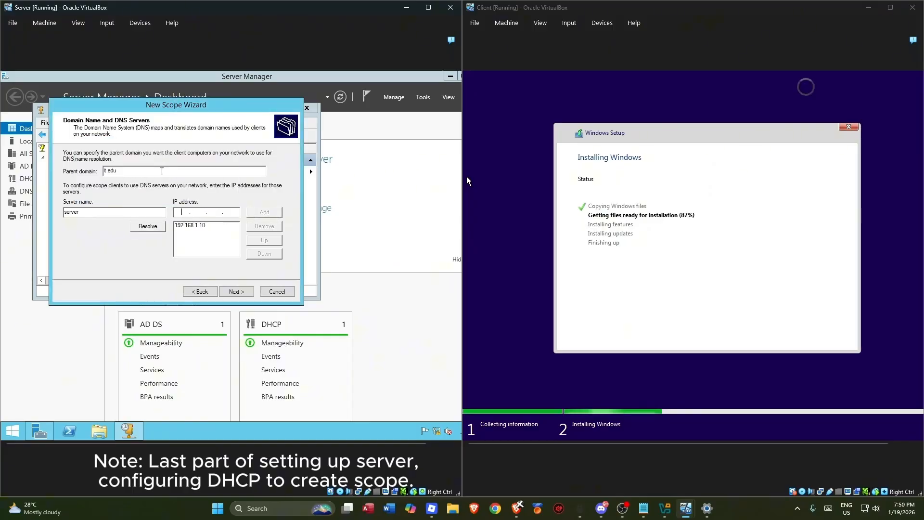
{"action": "left_click", "coordinate": [205, 226]}
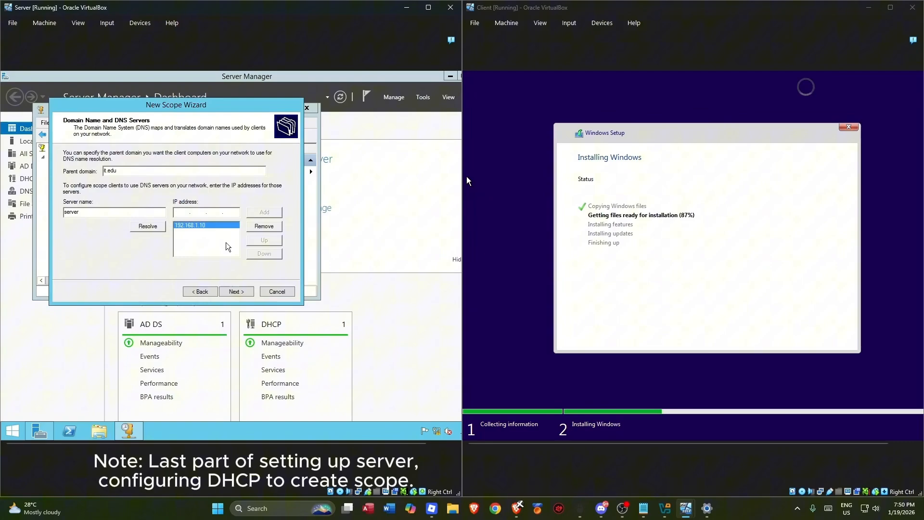
{"action": "left_click", "coordinate": [235, 292]}
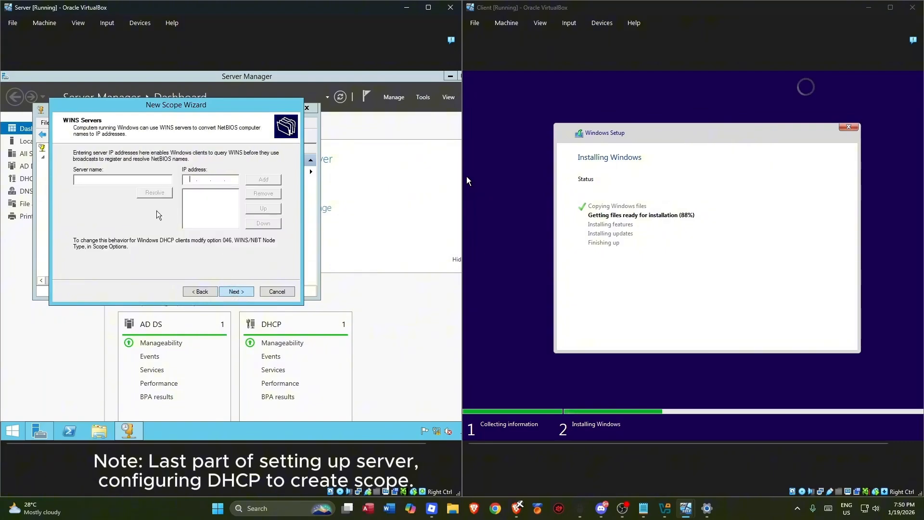
- Add WINS server 192.168.1.10 by resolving the host name 'server'
{"action": "left_click", "coordinate": [126, 182]}
{"action": "type", "text": "server"}
{"action": "left_click", "coordinate": [159, 193]}
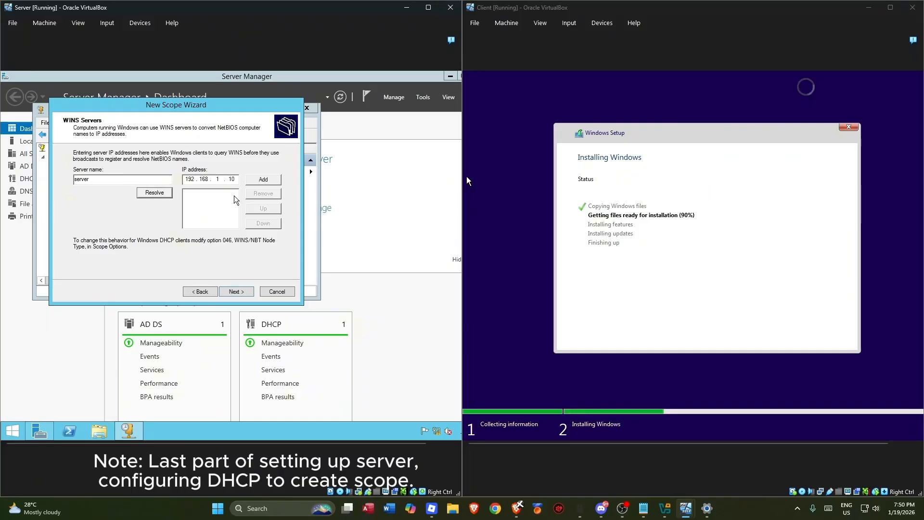
{"action": "left_click", "coordinate": [265, 179]}
{"action": "left_click", "coordinate": [221, 193]}
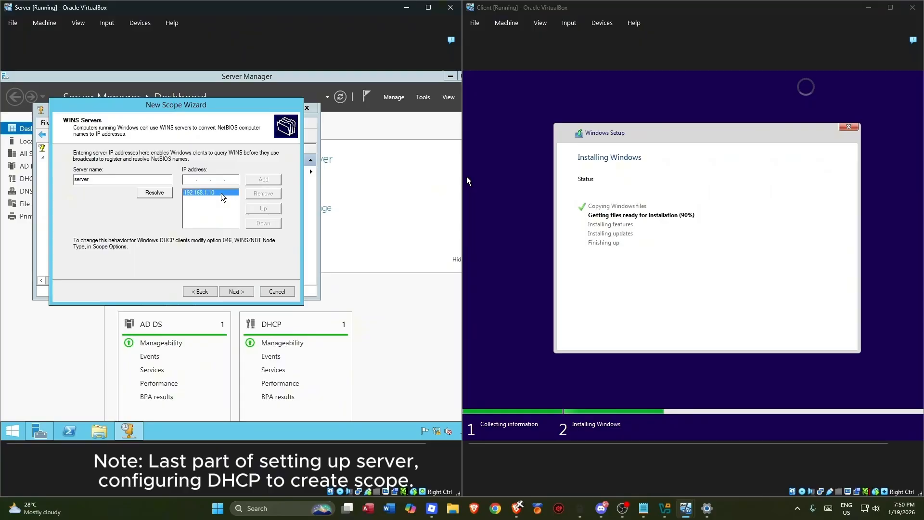
- Activate the scope now and finish the New Scope wizard
{"action": "left_click", "coordinate": [235, 291]}
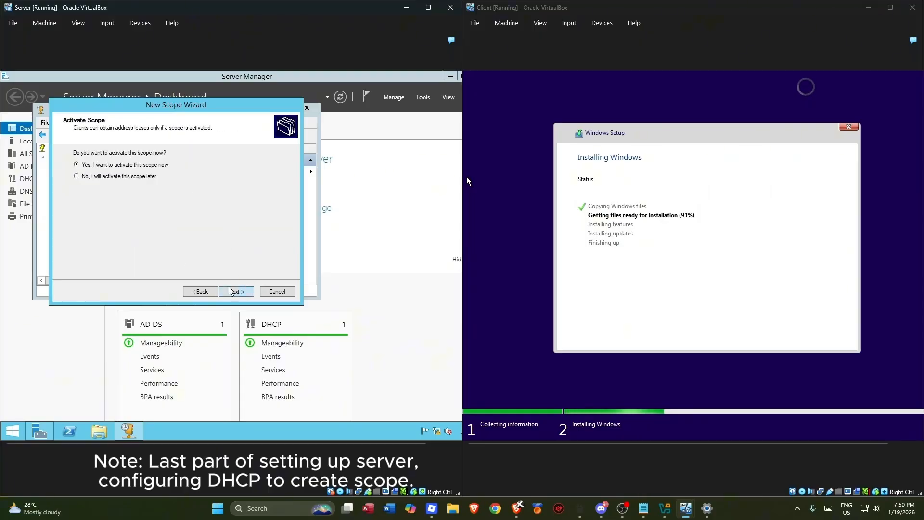
{"action": "left_click", "coordinate": [235, 292]}
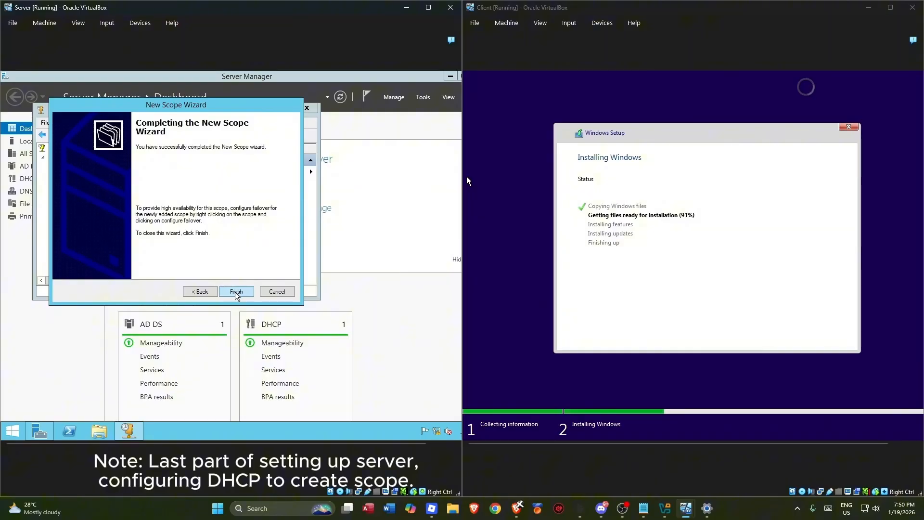
{"action": "left_click", "coordinate": [235, 292]}
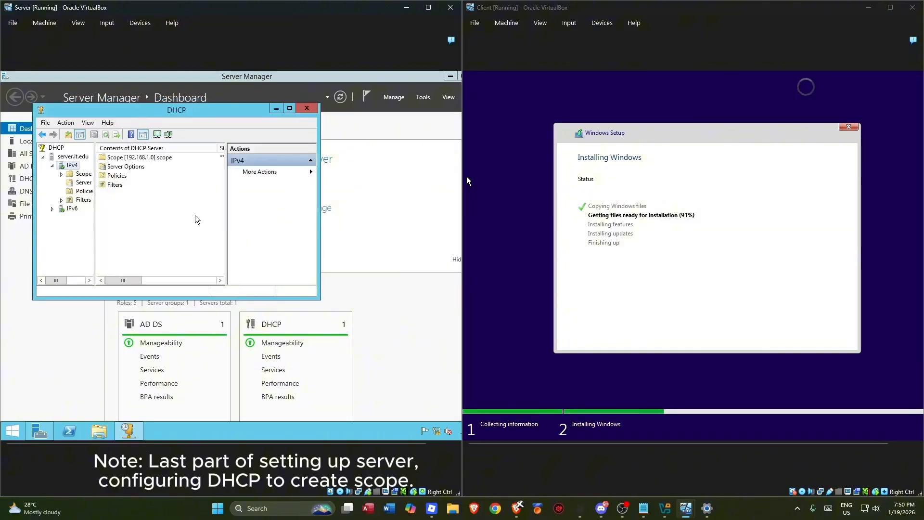
- Expand the new scope, widen the DHCP console, and view the 192.168.1.11–192.168.1.100 address pool
{"action": "left_click", "coordinate": [61, 174]}
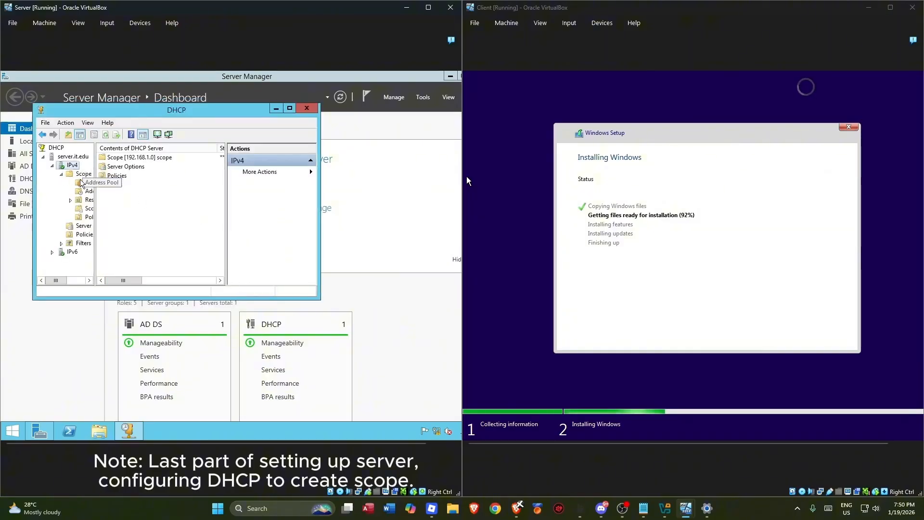
{"action": "left_click_drag", "start_coordinate": [95, 245], "coordinate": [115, 245]}
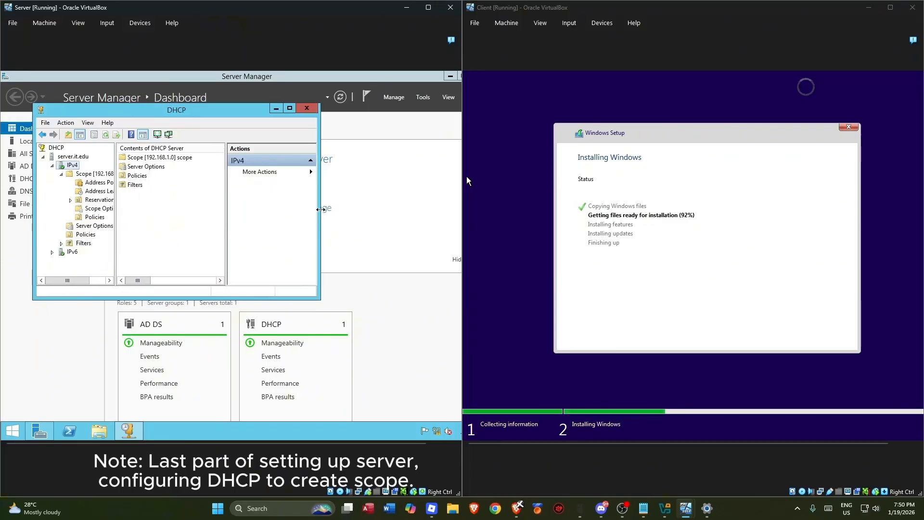
{"action": "left_click_drag", "start_coordinate": [320, 211], "coordinate": [372, 210]}
{"action": "left_click", "coordinate": [98, 182]}
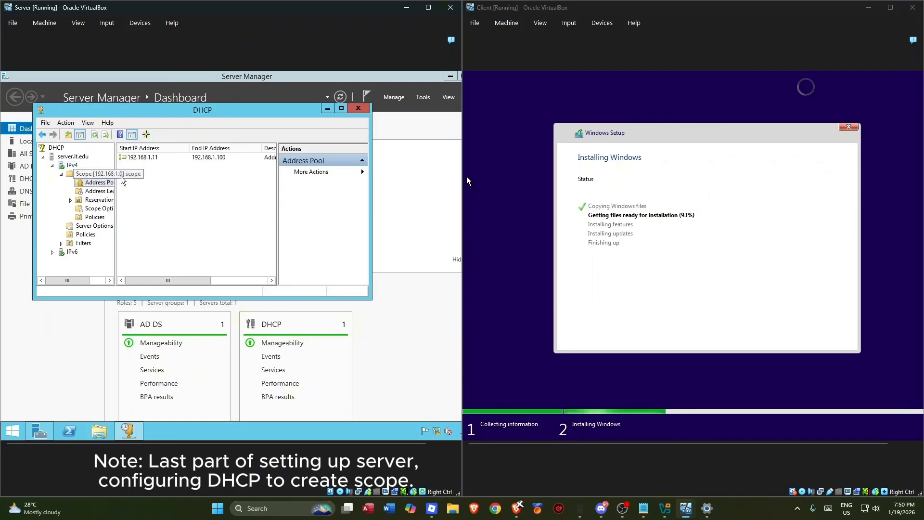
{"action": "left_click_drag", "start_coordinate": [173, 281], "coordinate": [152, 277]}
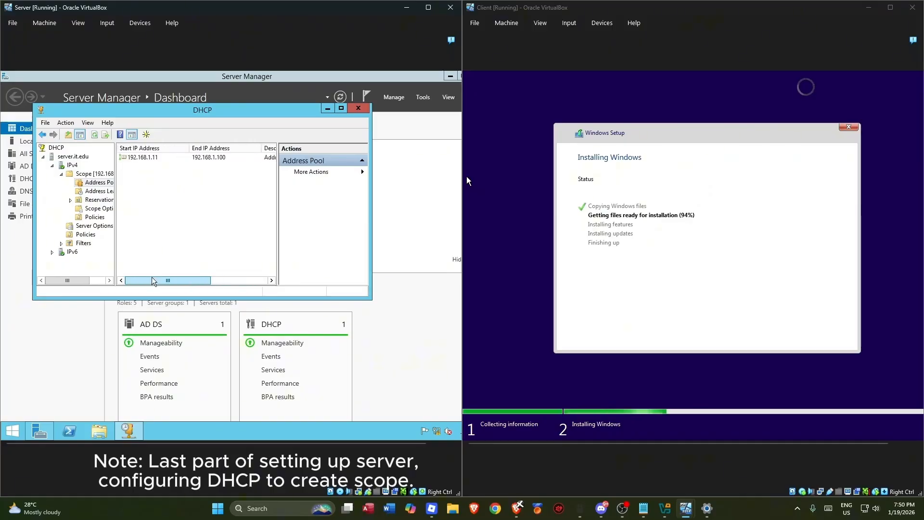
- Open the scope's Address Leases list and refresh it, confirming it is still empty
{"action": "left_click", "coordinate": [93, 193]}
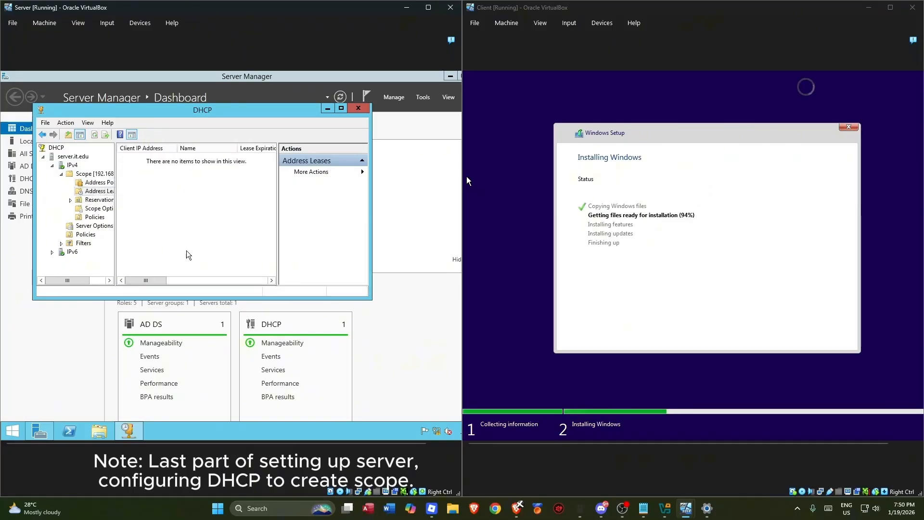
{"action": "left_click_drag", "start_coordinate": [148, 280], "coordinate": [107, 283]}
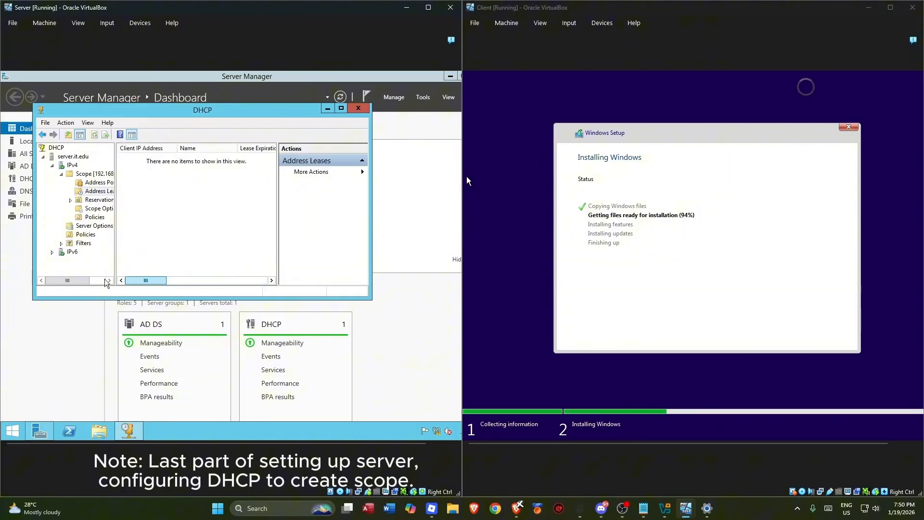
{"action": "right_click", "coordinate": [172, 225]}
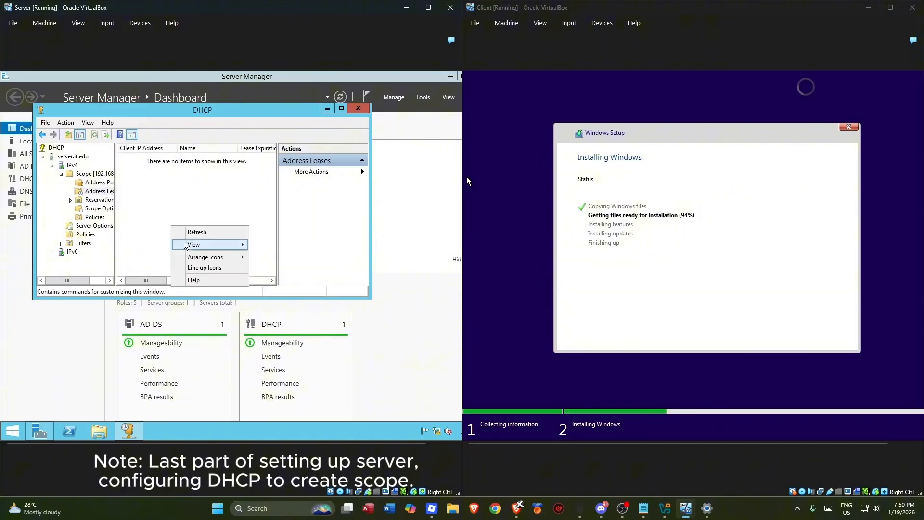
{"action": "left_click", "coordinate": [198, 231]}
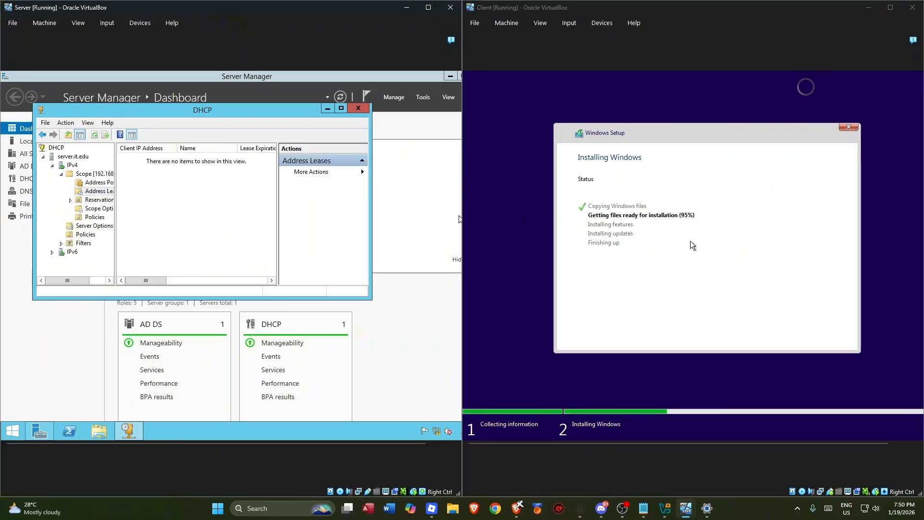
{"action": "left_click", "coordinate": [521, 249]}
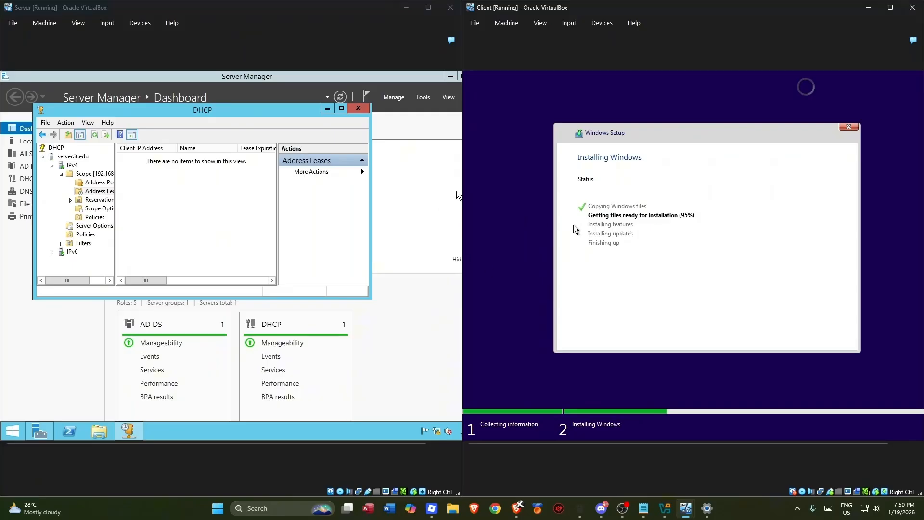
{"action": "right_click", "coordinate": [178, 217]}
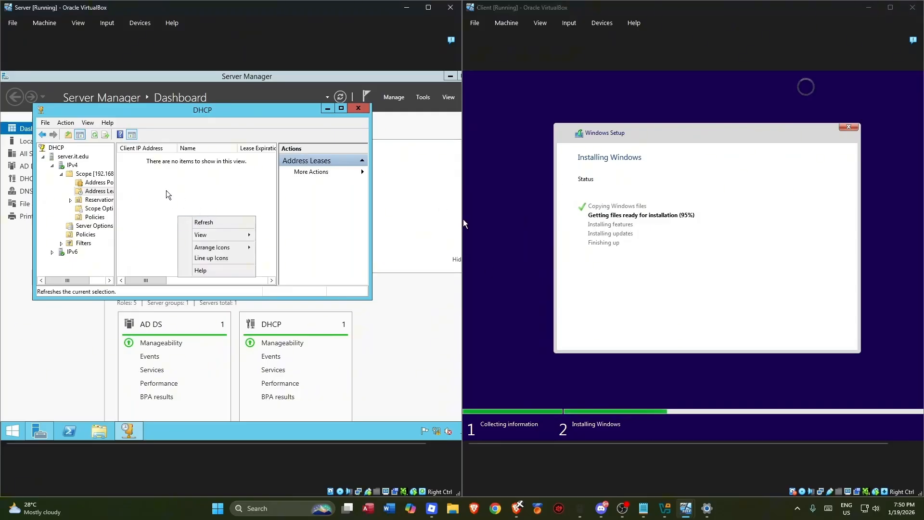